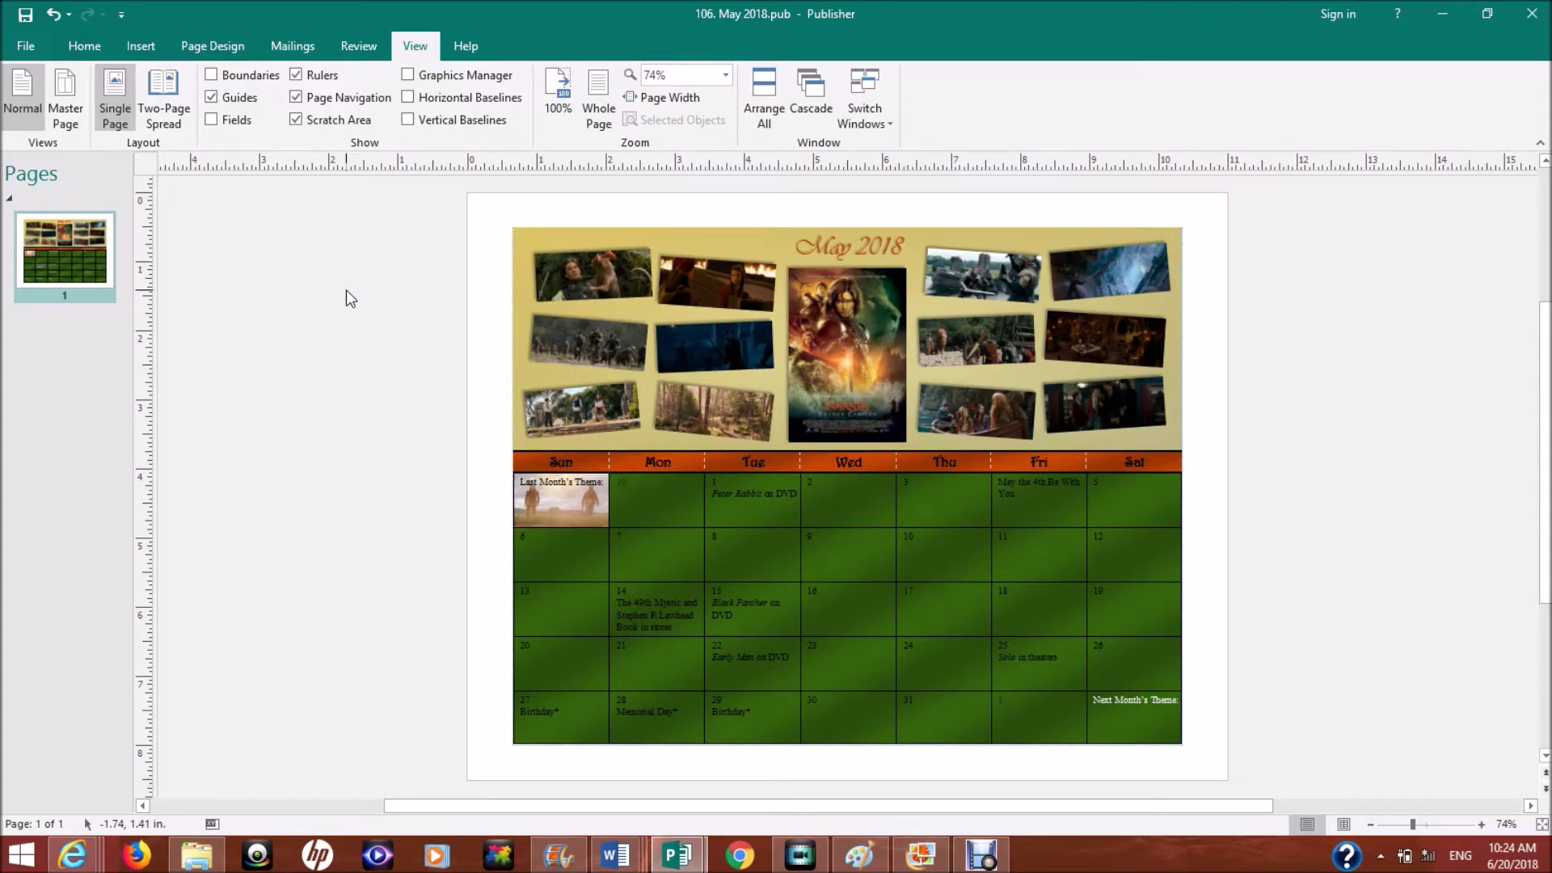
{"action": "left_click", "coordinate": [447, 198]}
{"action": "left_click", "coordinate": [467, 195]}
{"action": "left_click", "coordinate": [464, 191]}
{"action": "left_click_drag", "start_coordinate": [464, 191], "coordinate": [1355, 490]}
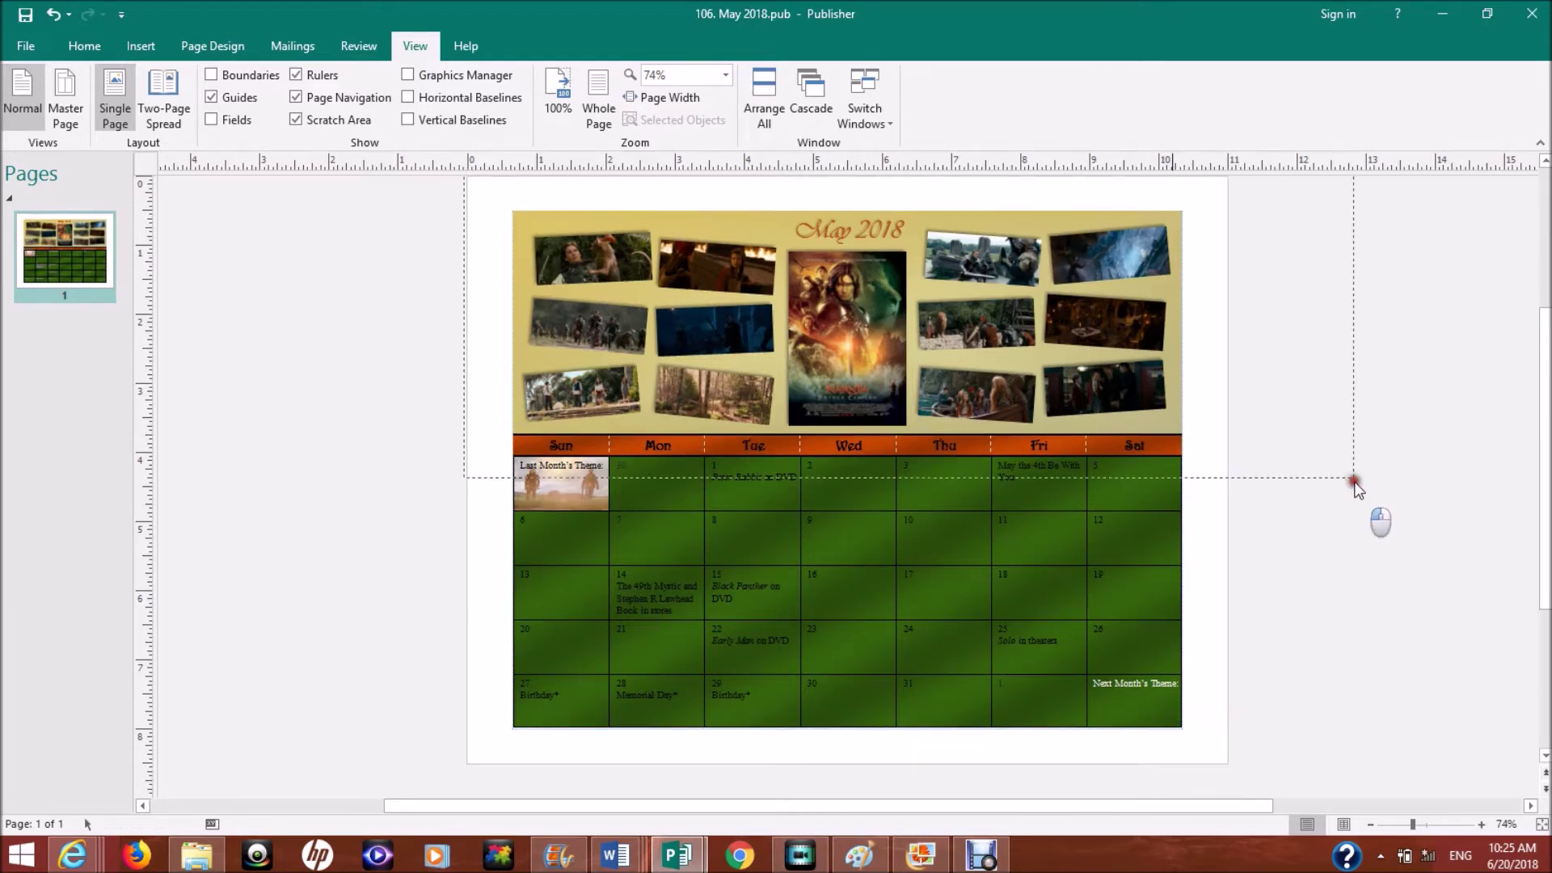
{"action": "left_click_drag", "start_coordinate": [464, 176], "coordinate": [464, 335]}
{"action": "left_click", "coordinate": [407, 360]}
{"action": "left_click_drag", "start_coordinate": [1547, 392], "coordinate": [1548, 381]}
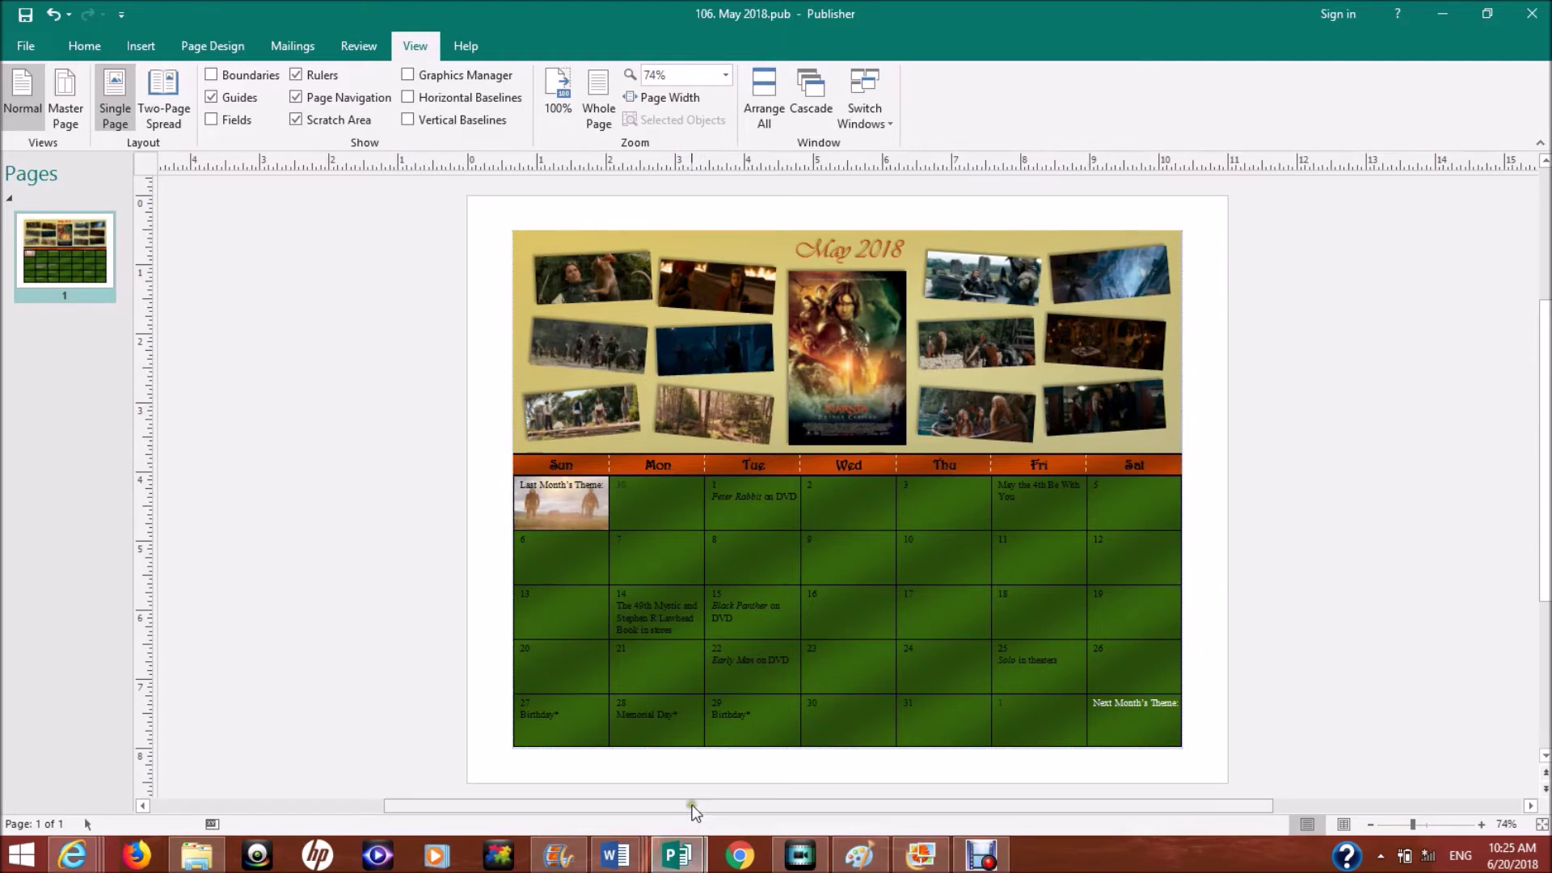
- Switch to the April 2014 calendar publication to compare its layout with the May 2018 calendar
{"action": "mouse_move", "coordinate": [688, 863]}
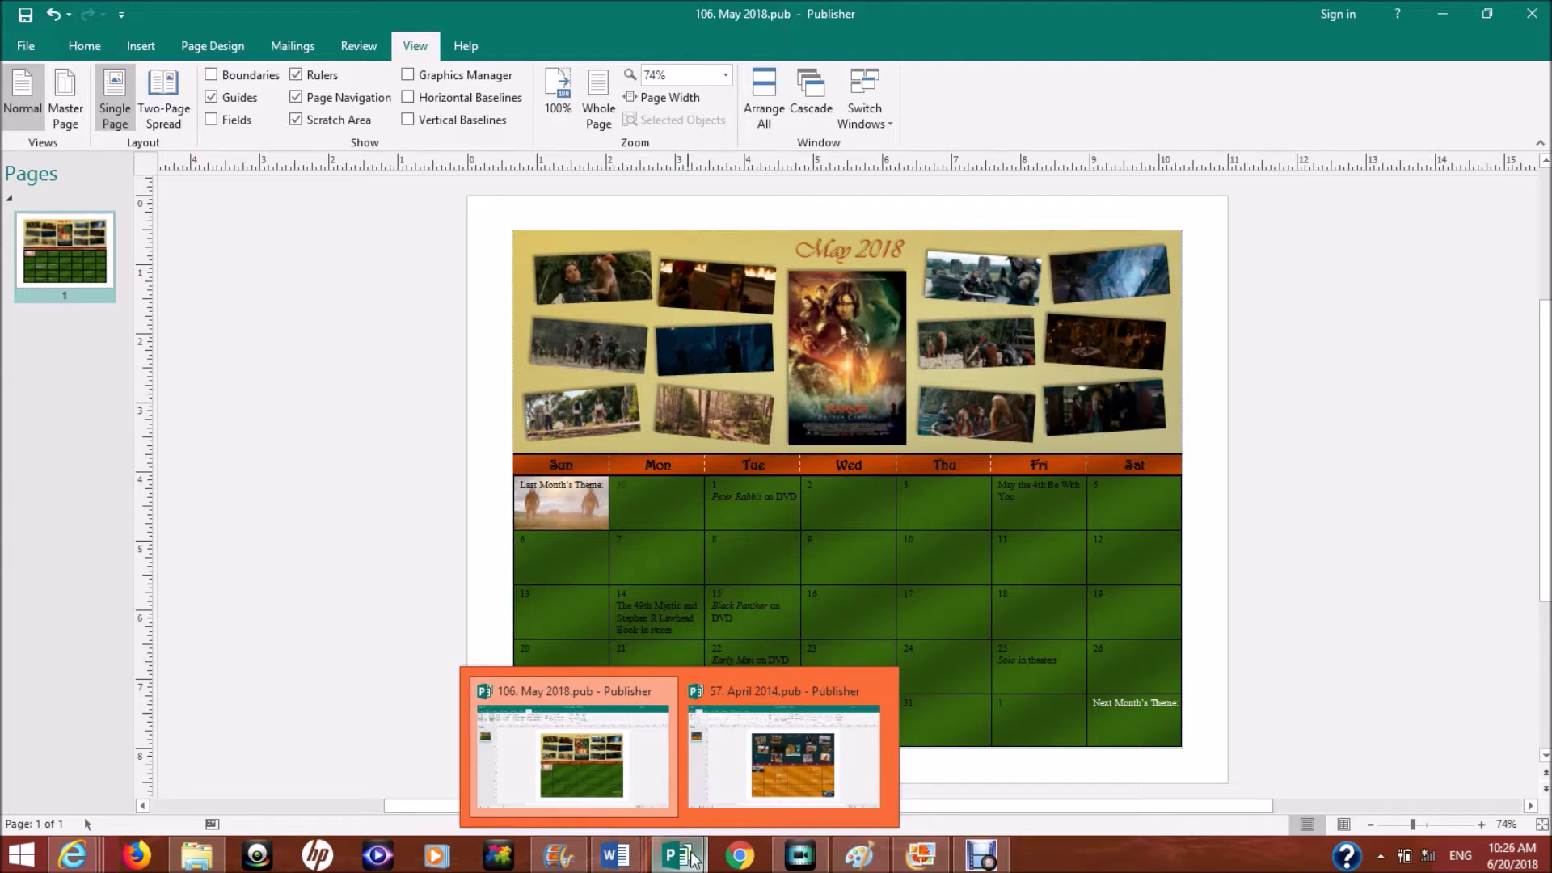
{"action": "left_click", "coordinate": [813, 756]}
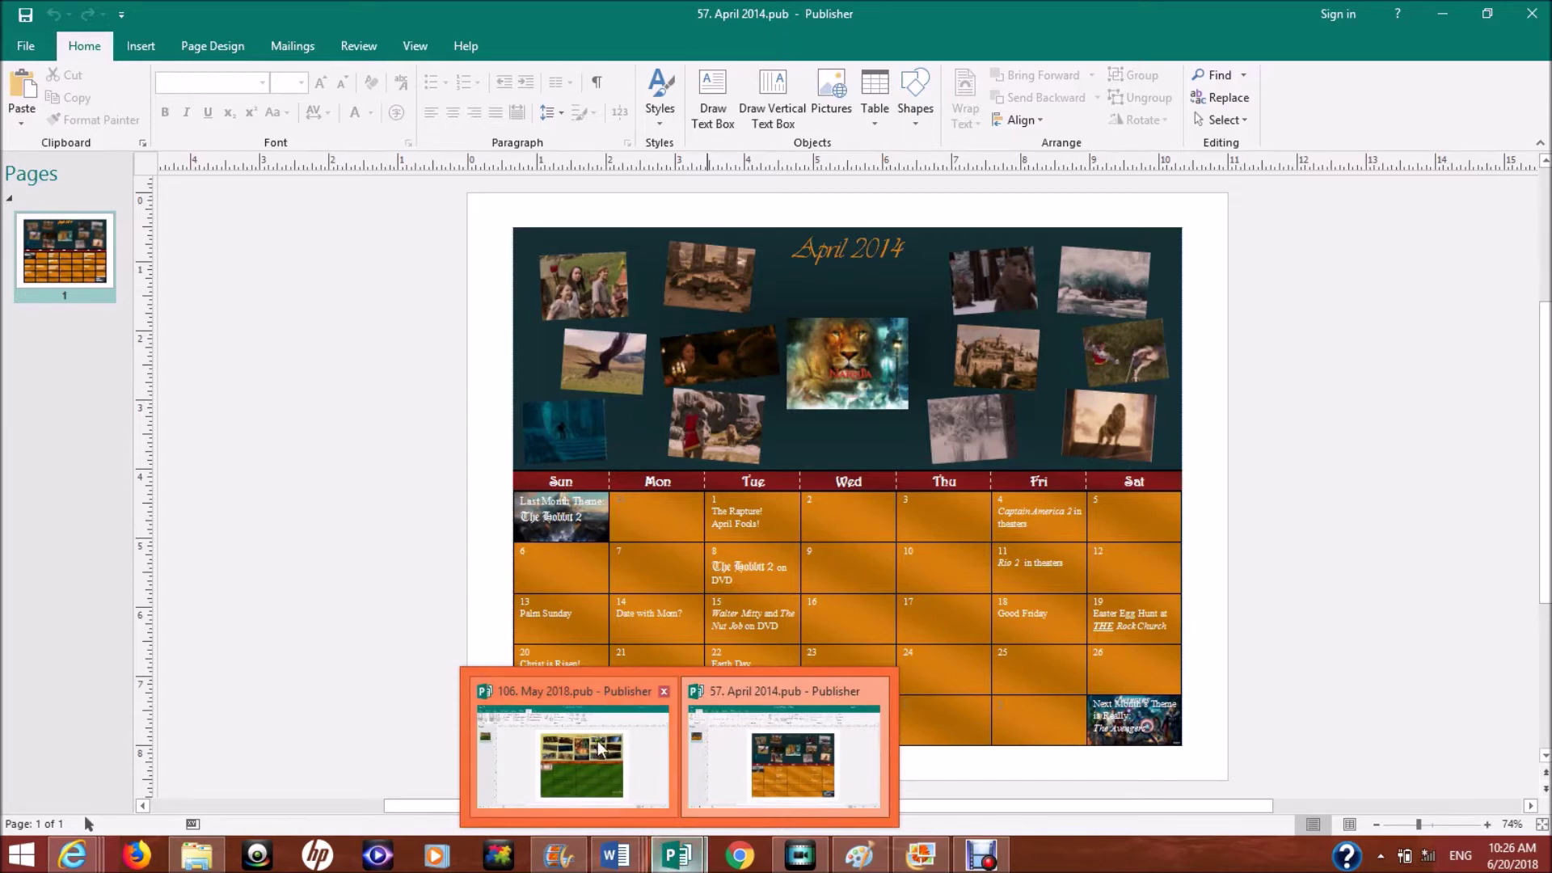
{"action": "mouse_move", "coordinate": [600, 756]}
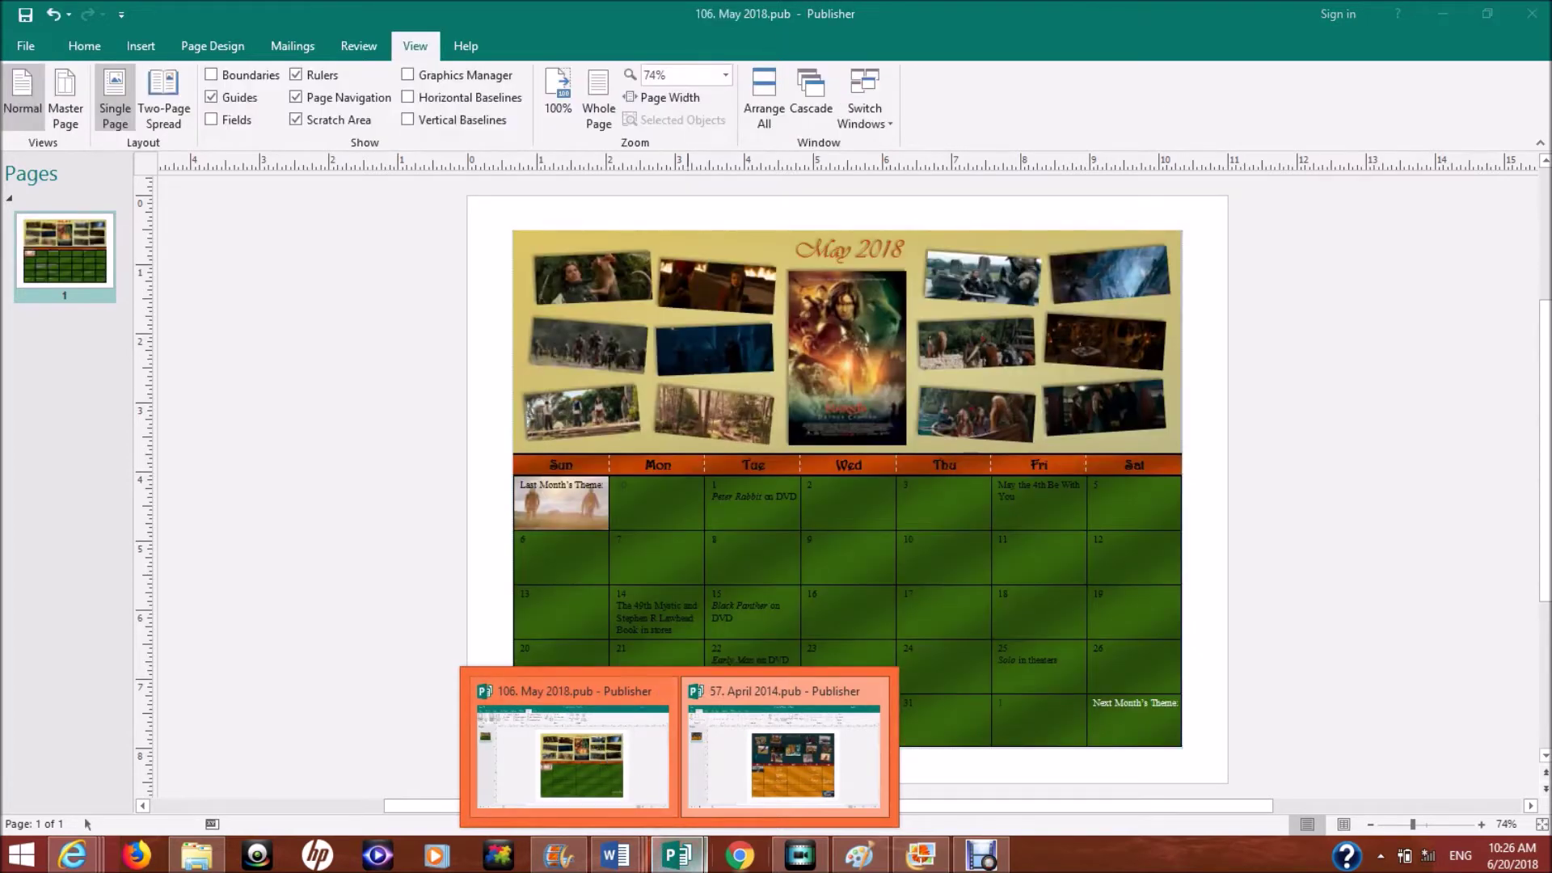
{"action": "mouse_move", "coordinate": [734, 780]}
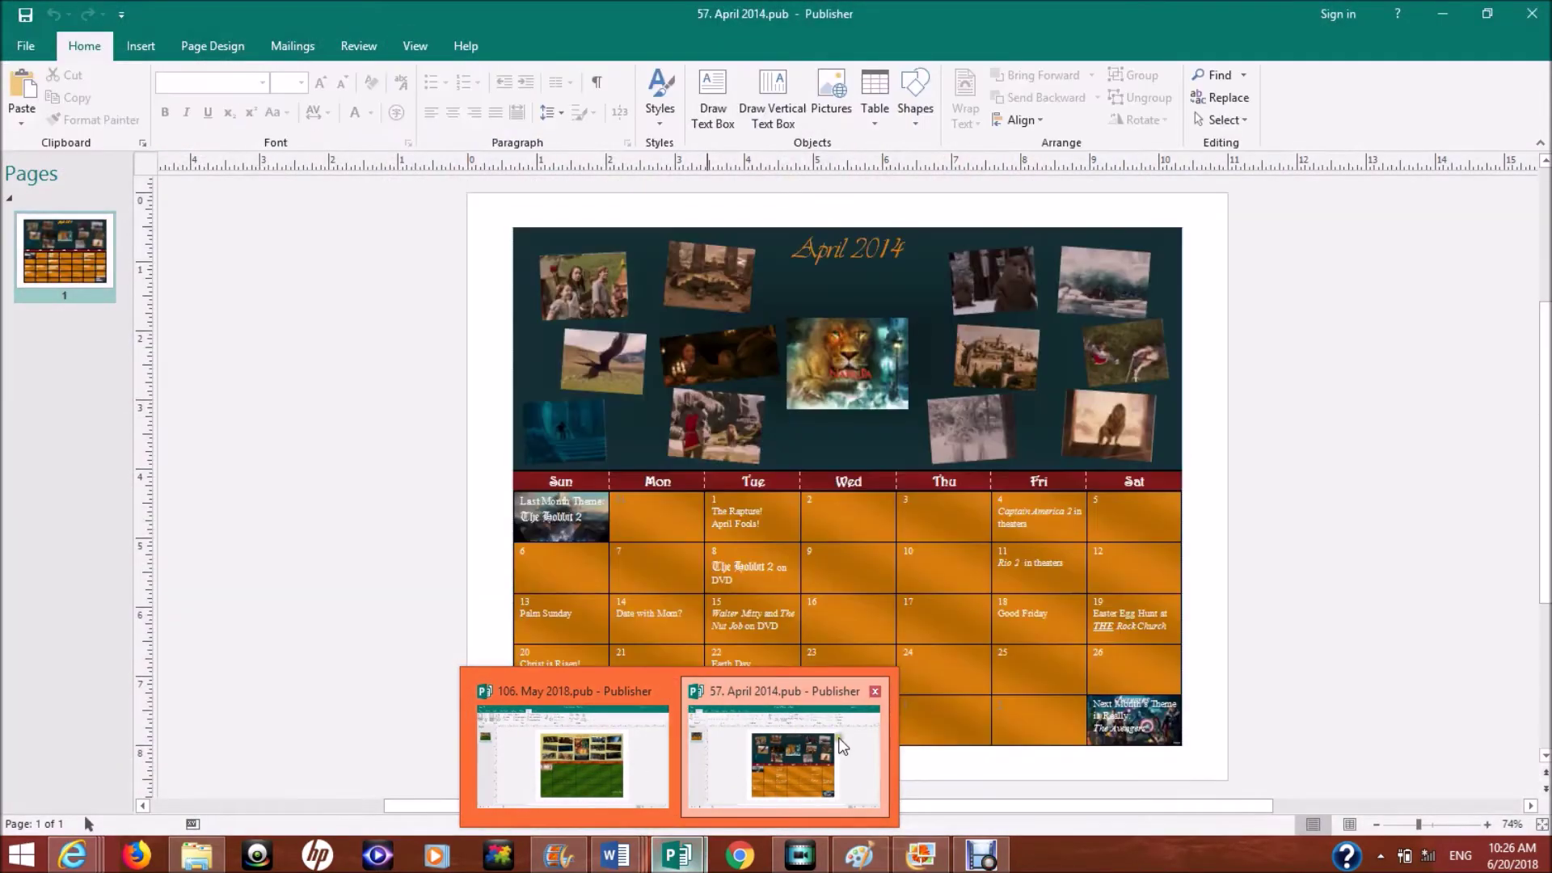
{"action": "left_click", "coordinate": [859, 769]}
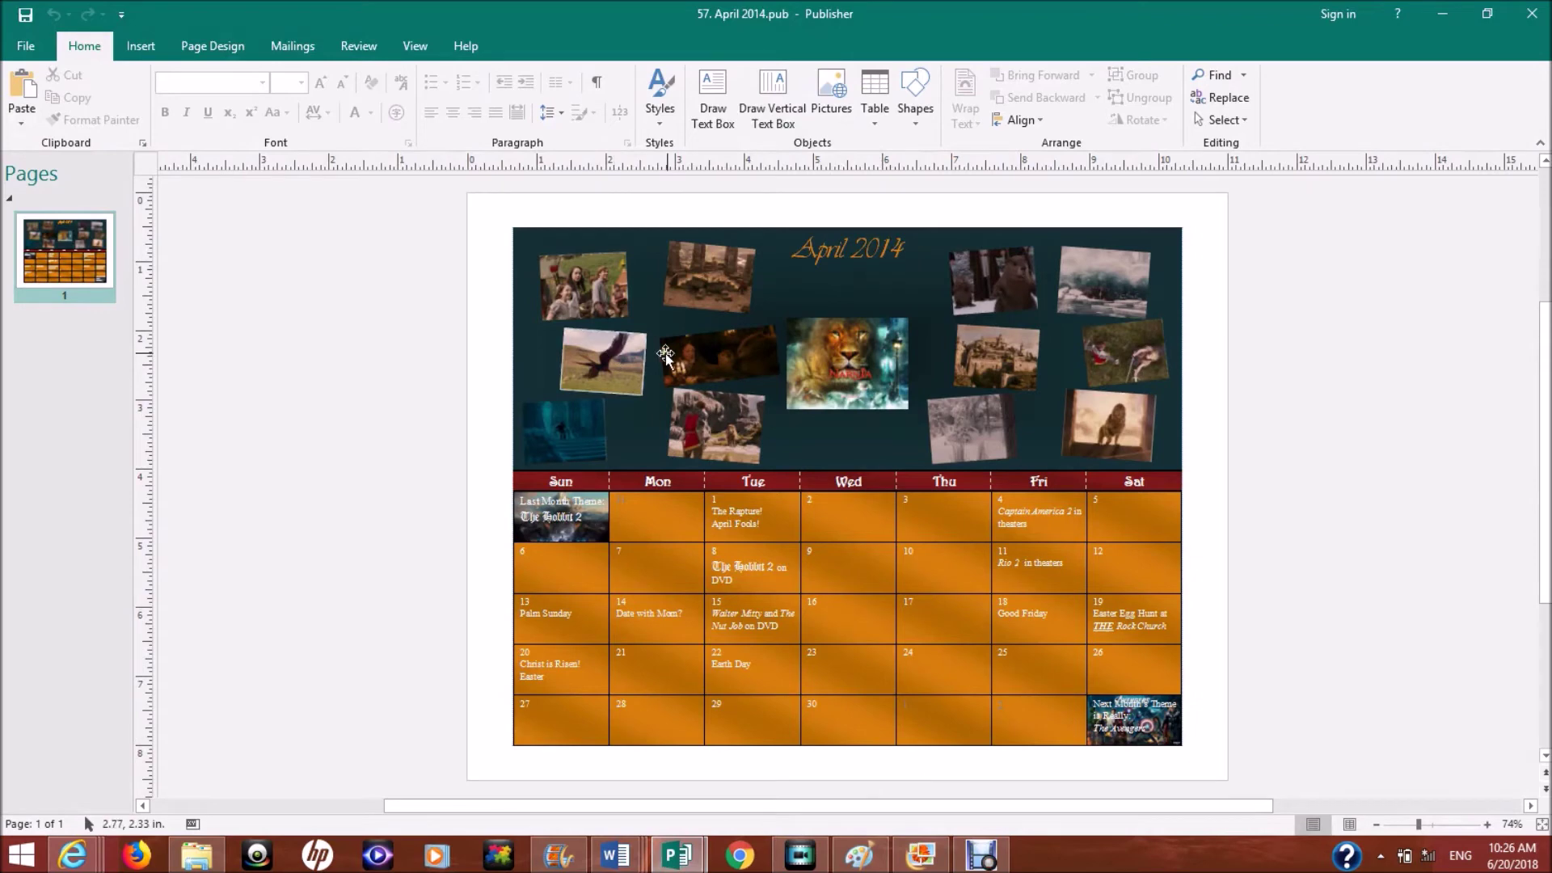
- Examine the knight-and-lion picture in the April 2014 calendar up close and return to the whole-page view
{"action": "left_click", "coordinate": [730, 431]}
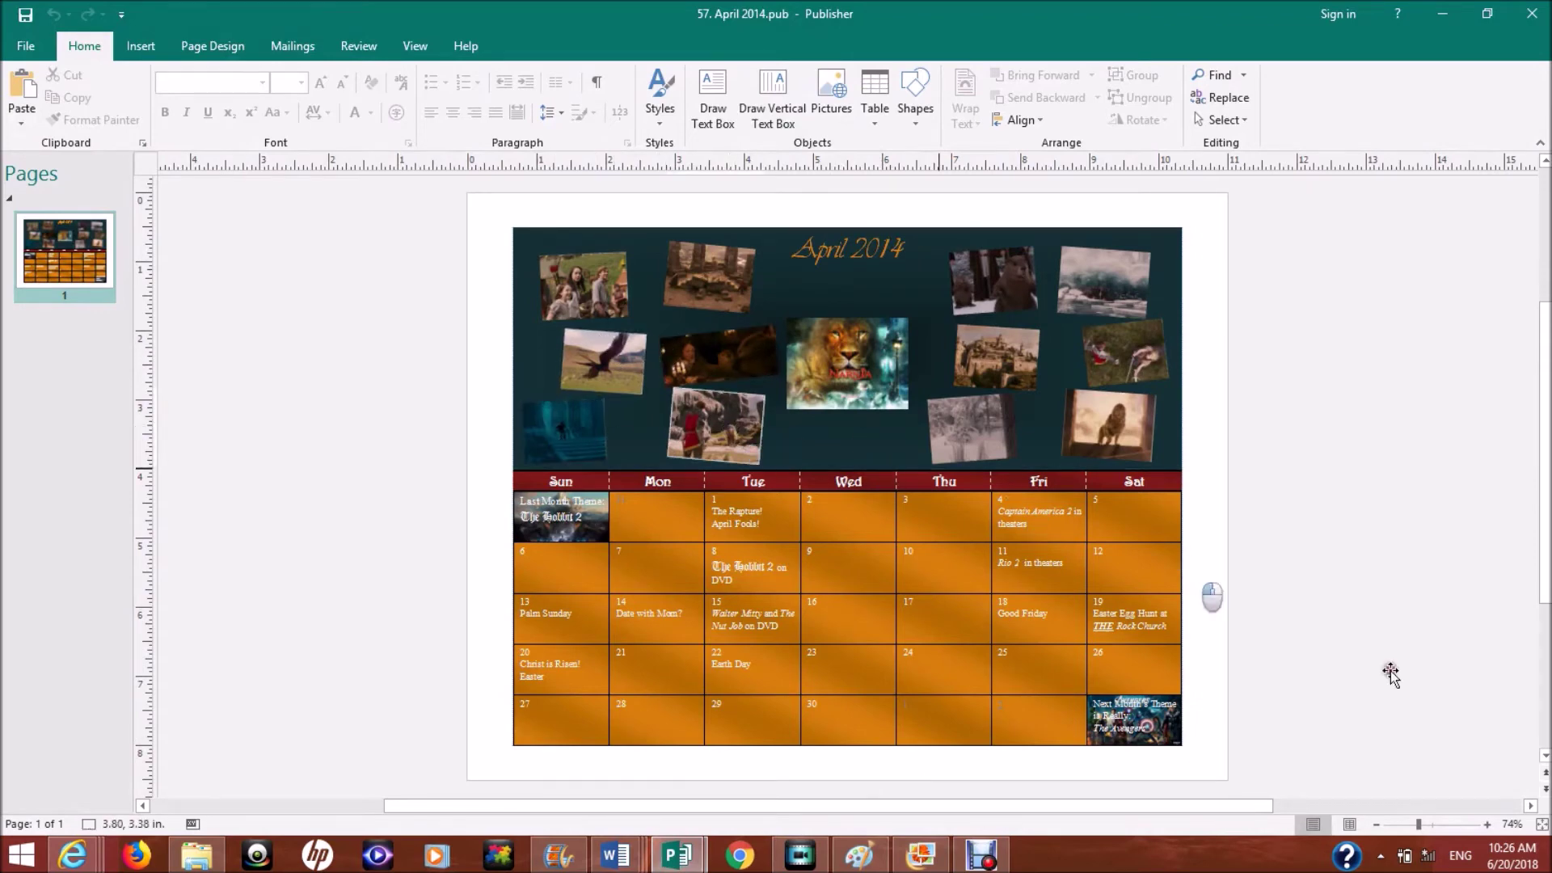
{"action": "left_click", "coordinate": [1464, 822]}
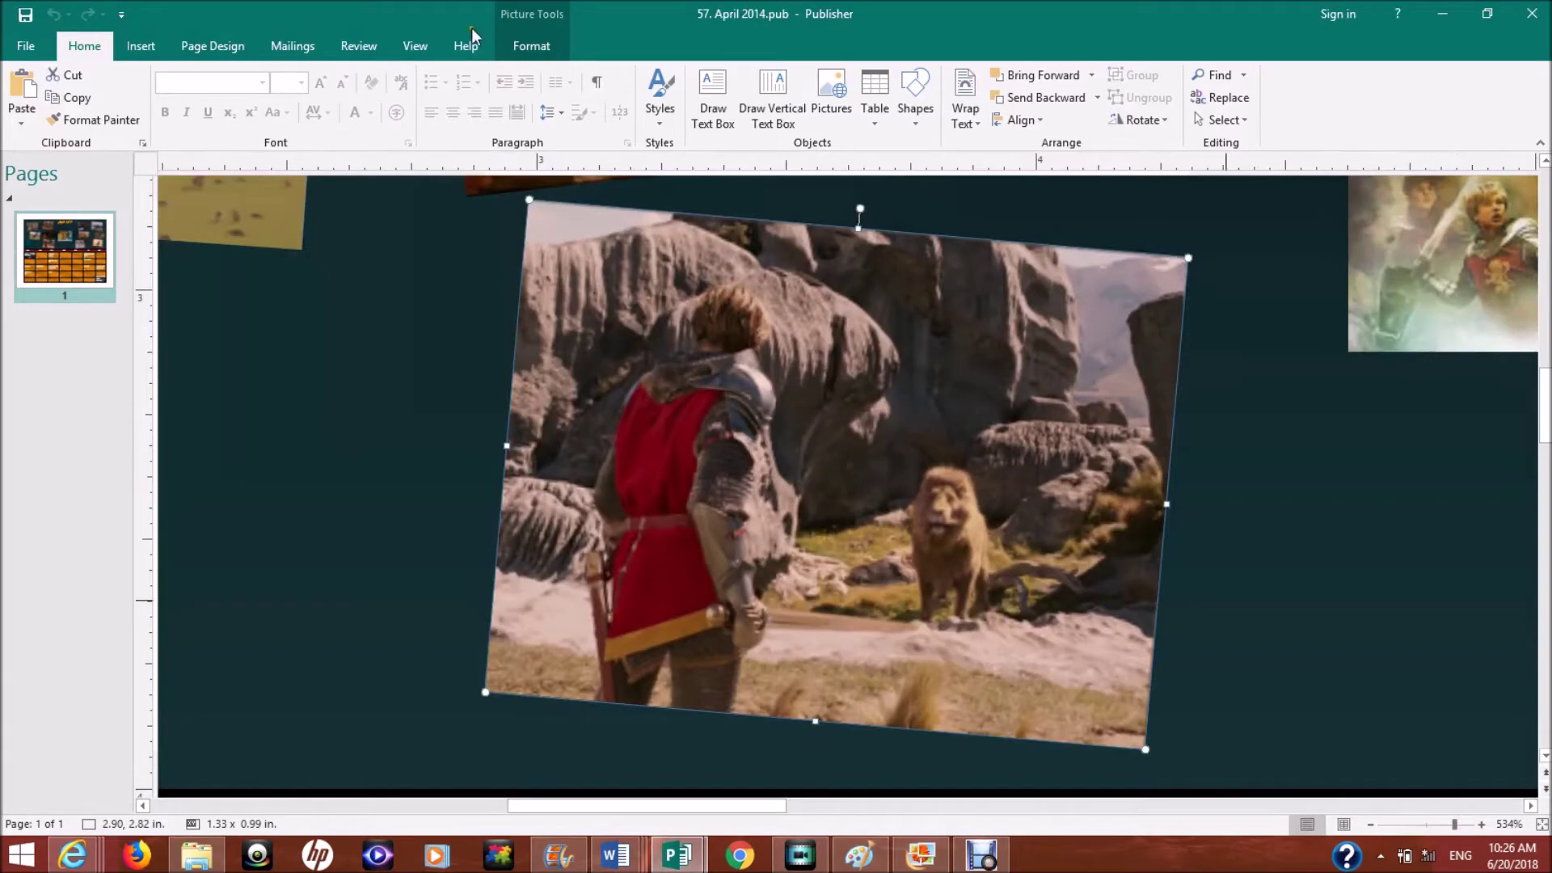
{"action": "left_click", "coordinate": [553, 37]}
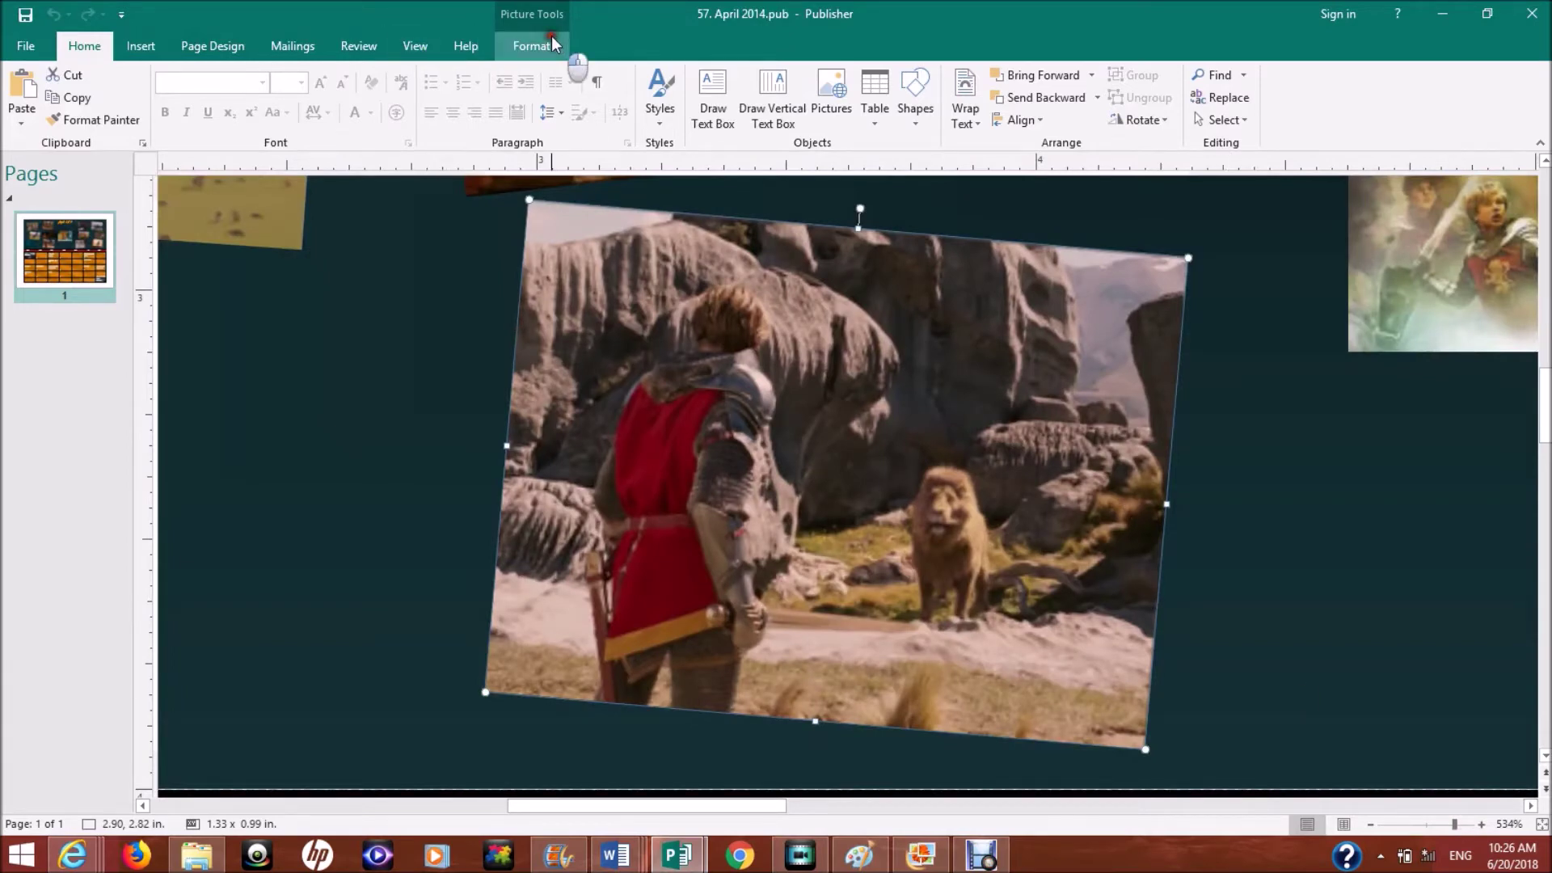
{"action": "left_click", "coordinate": [415, 47]}
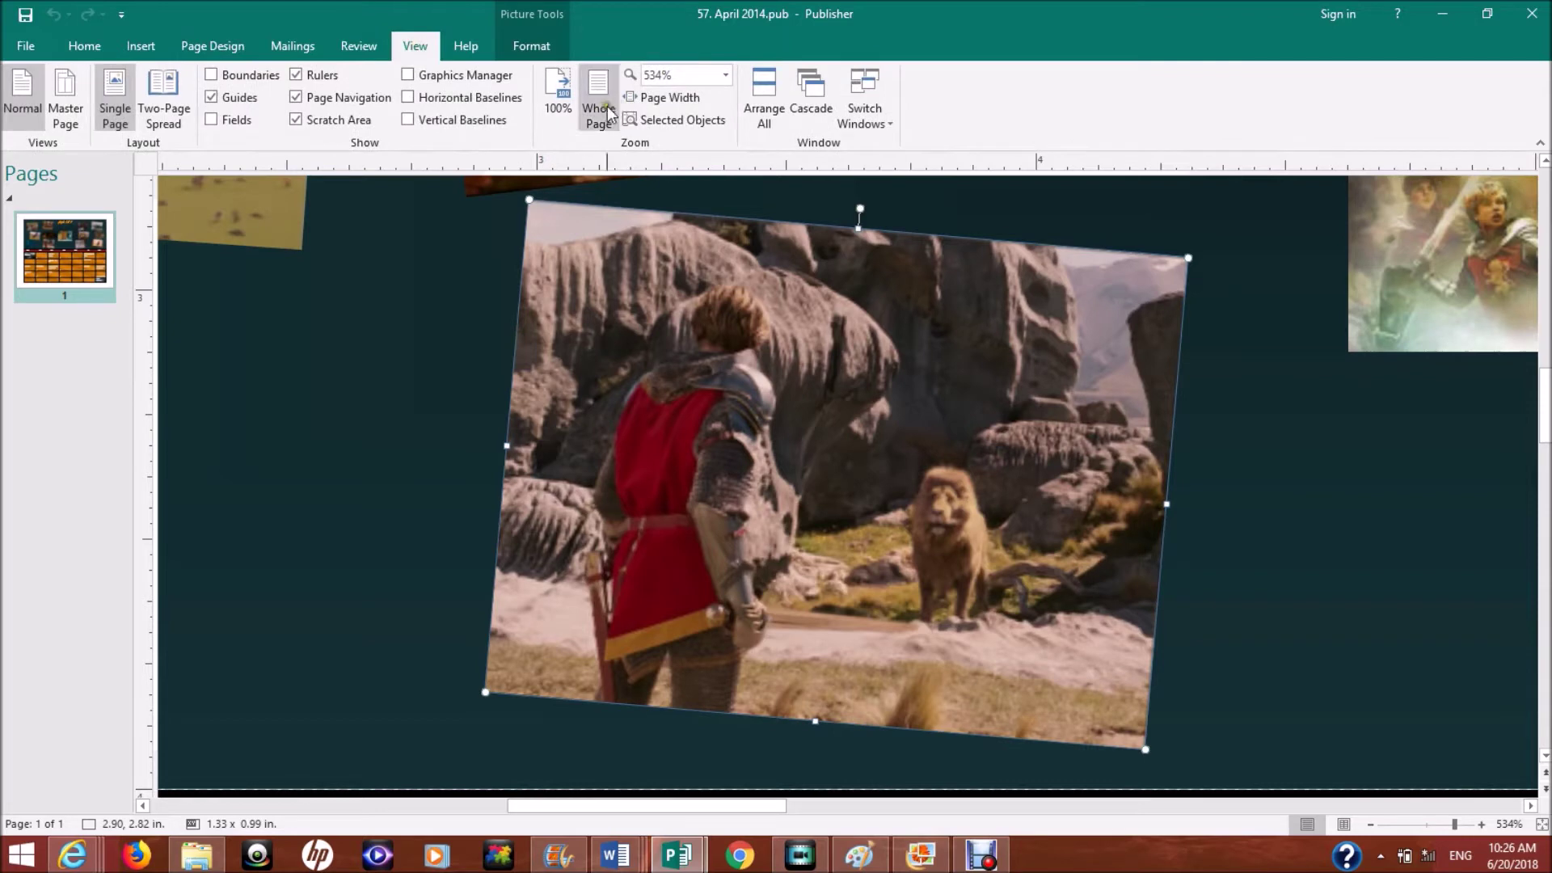
{"action": "left_click", "coordinate": [602, 113]}
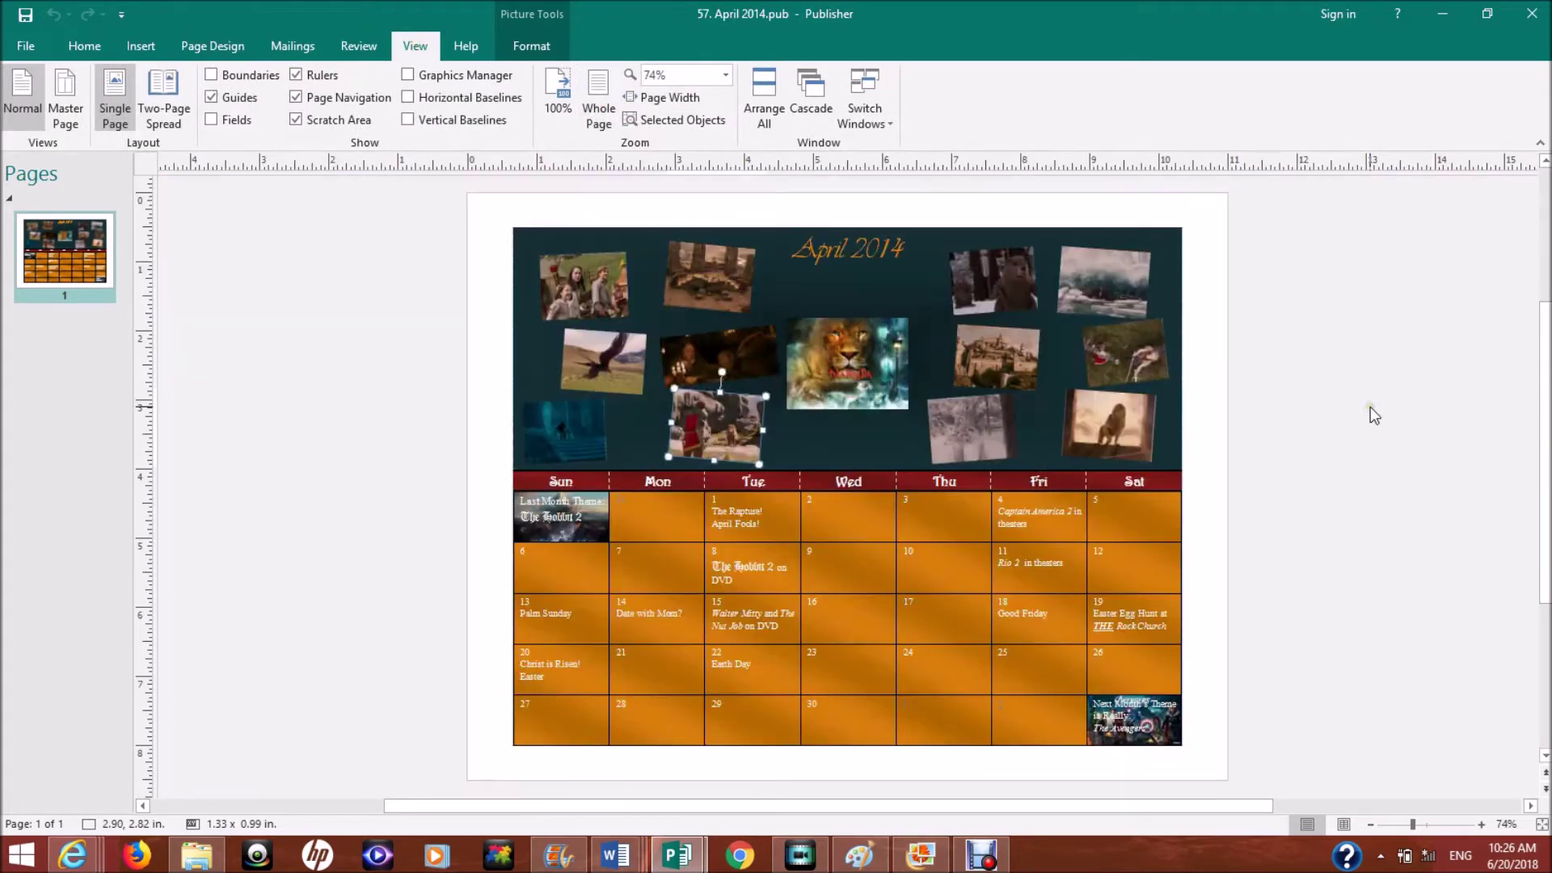
{"action": "left_click", "coordinate": [1371, 409]}
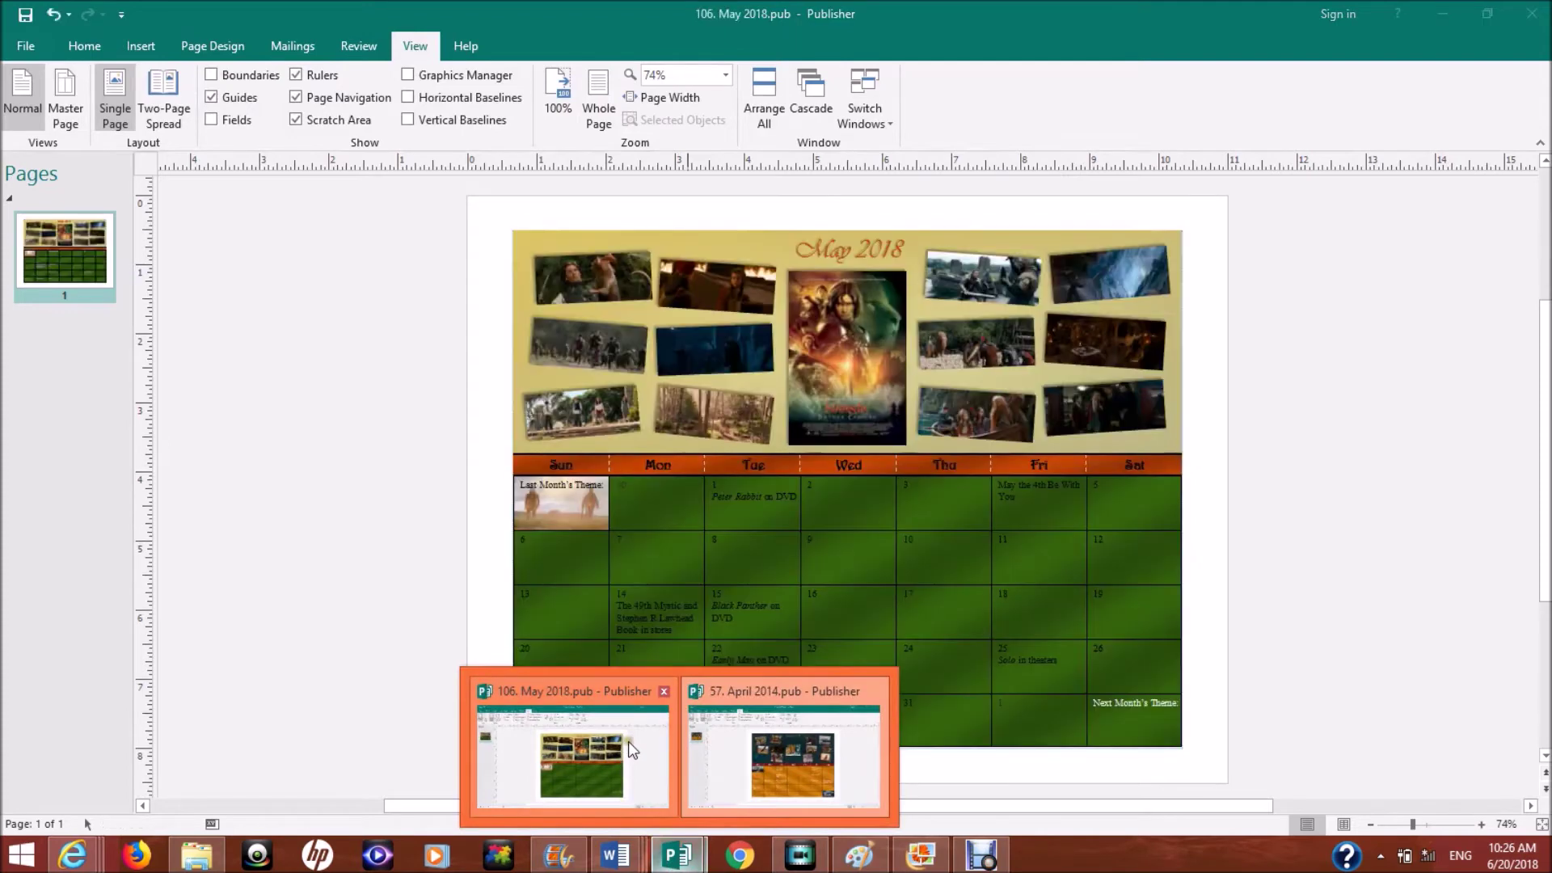
- Compare the month titles of the May 2018 and April 2014 calendars, finishing in the May 2018 publication
{"action": "left_click", "coordinate": [628, 741]}
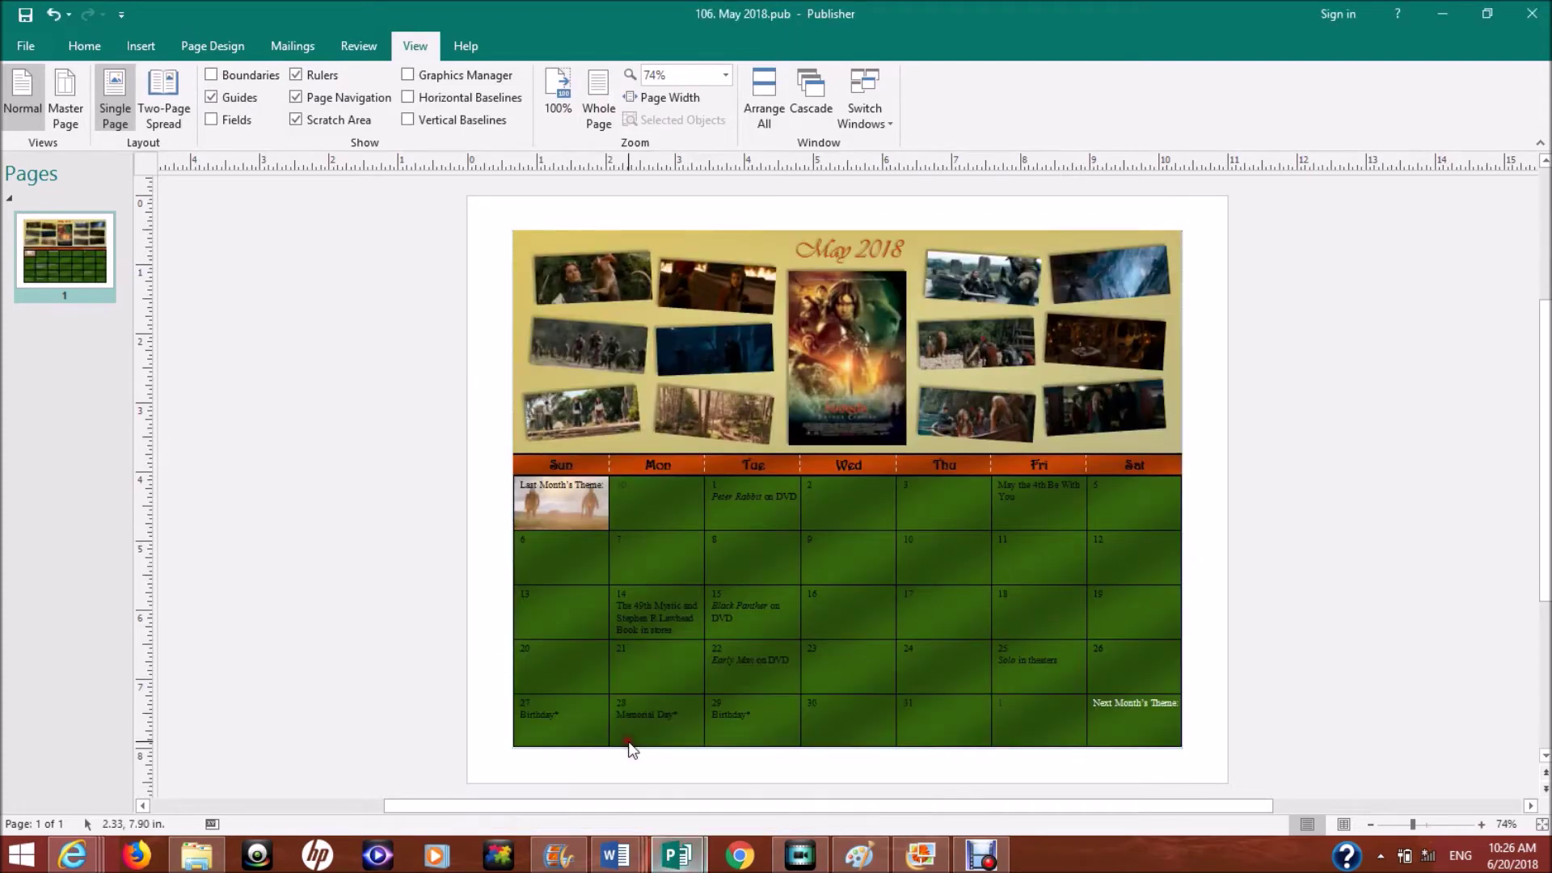
{"action": "left_click", "coordinate": [323, 356]}
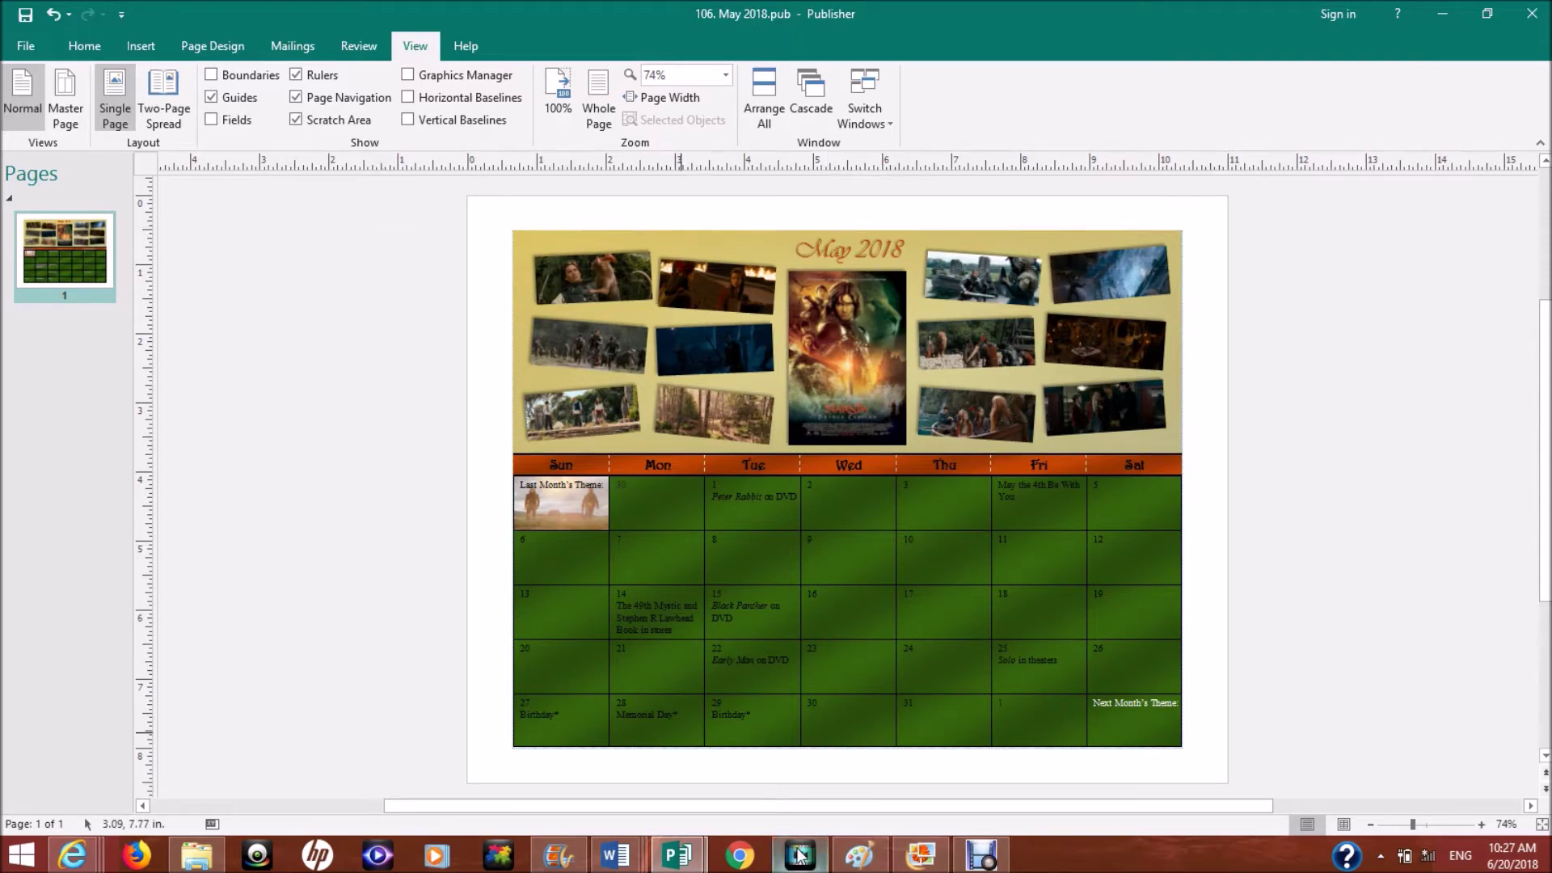
{"action": "mouse_move", "coordinate": [678, 855]}
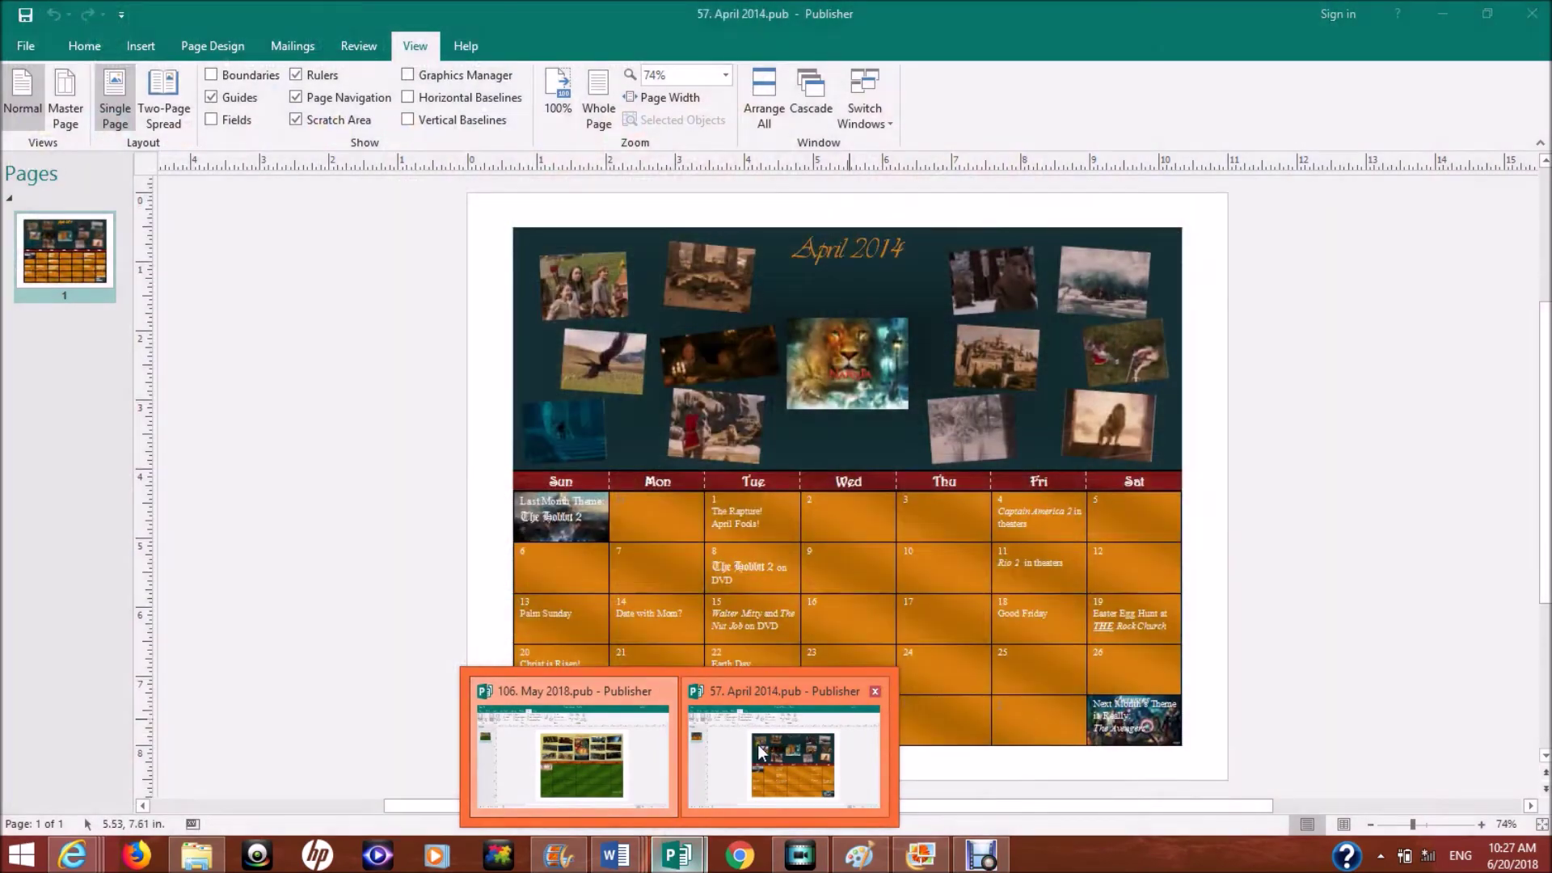
{"action": "left_click", "coordinate": [758, 745]}
{"action": "triple_click", "coordinate": [862, 241]}
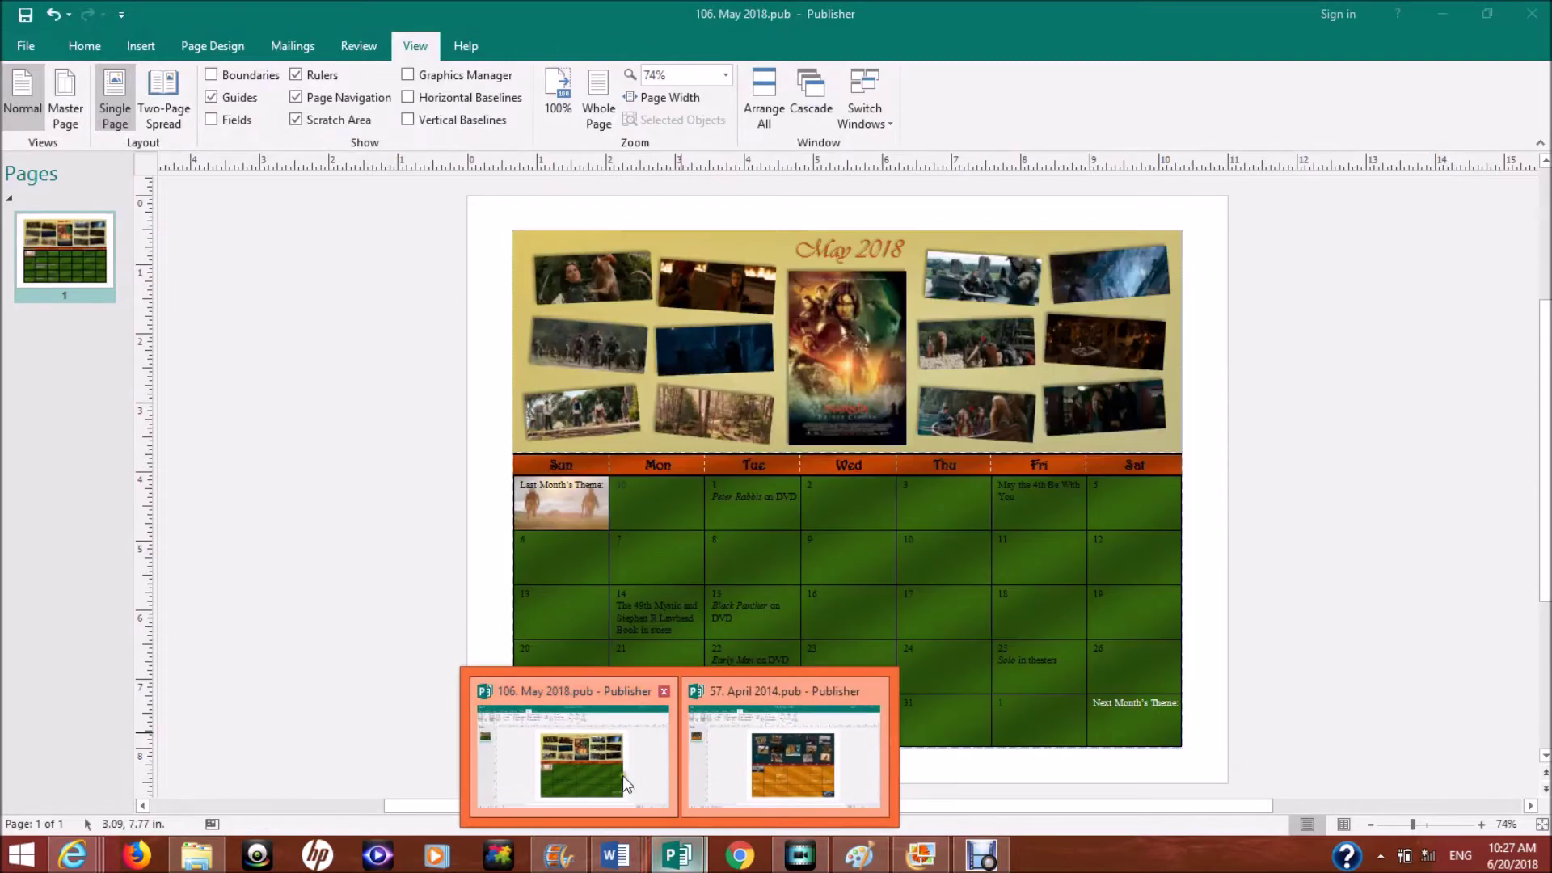
{"action": "left_click", "coordinate": [622, 775]}
{"action": "triple_click", "coordinate": [854, 241]}
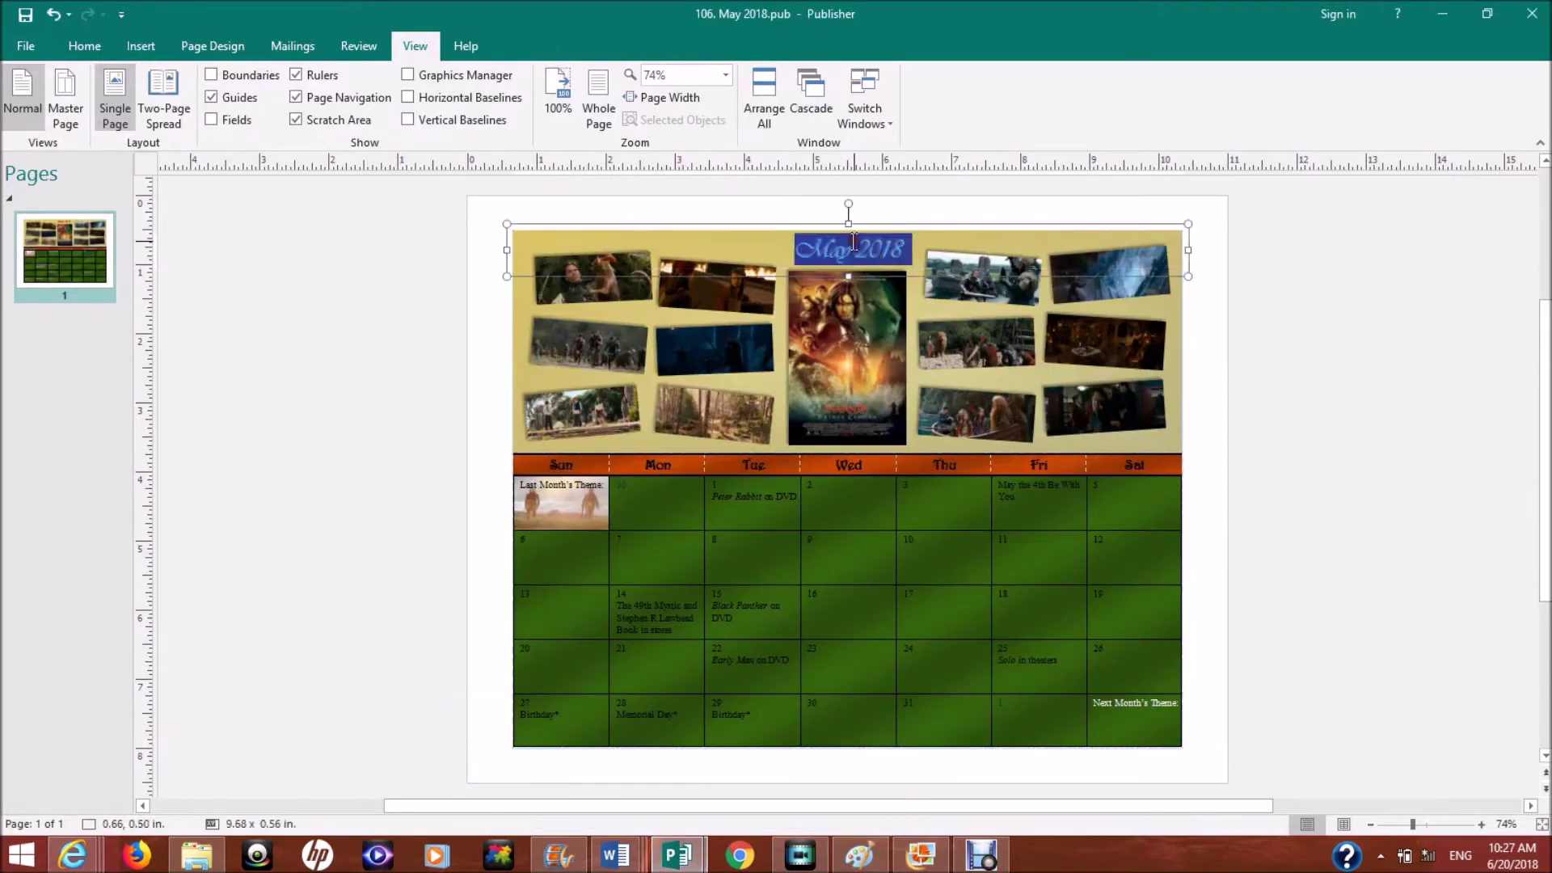
{"action": "left_click", "coordinate": [1324, 320]}
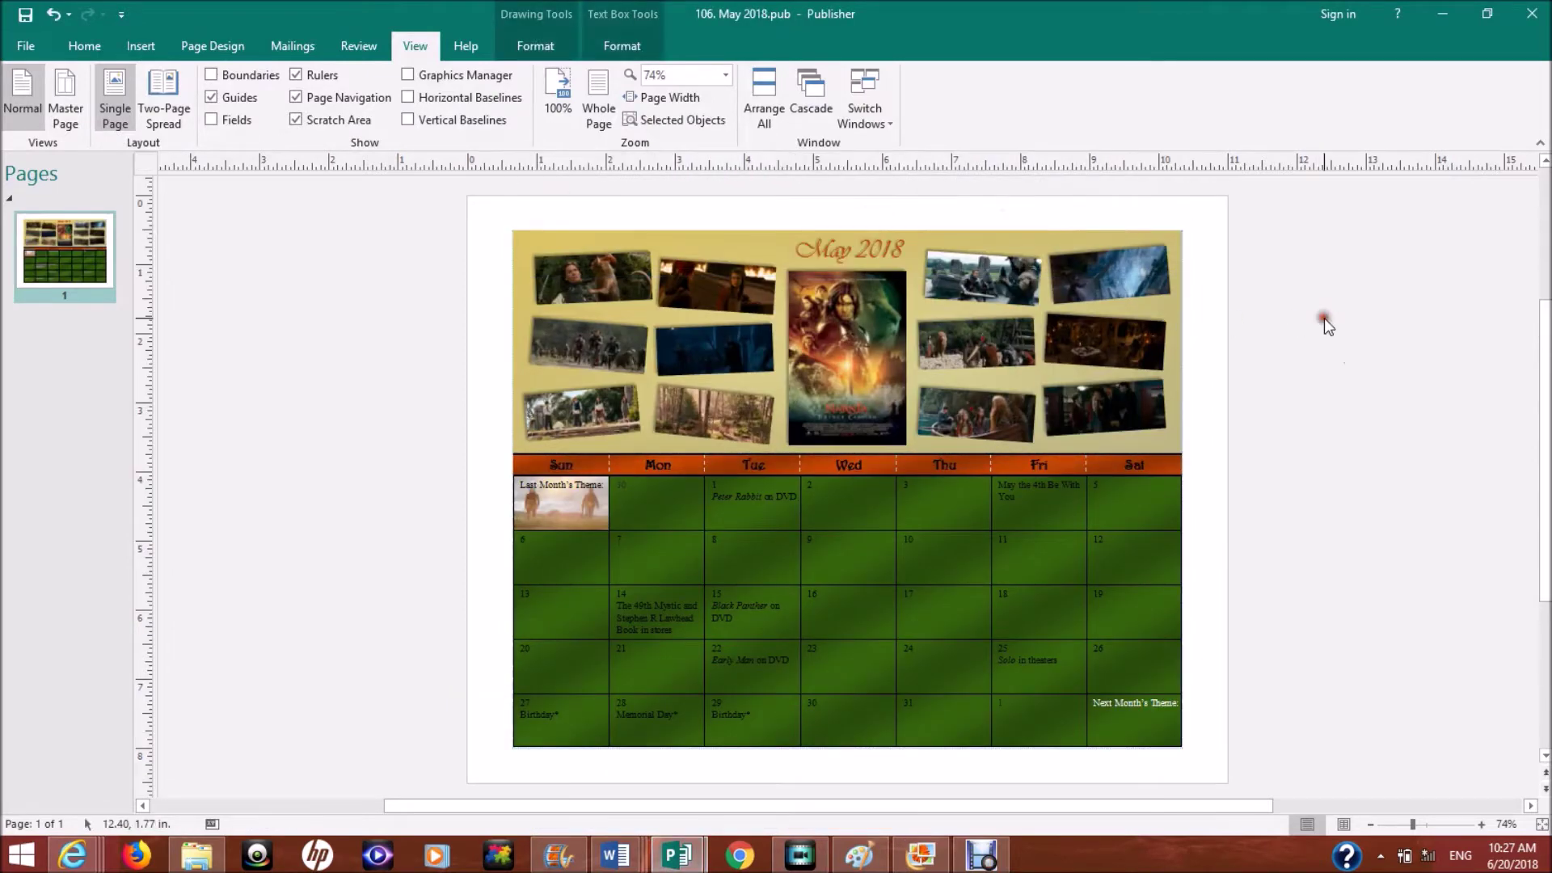
- Examine the shadows of the May 2018 title, centre poster and surrounding pictures up close, and return to the whole-page view
{"action": "left_click", "coordinate": [930, 249]}
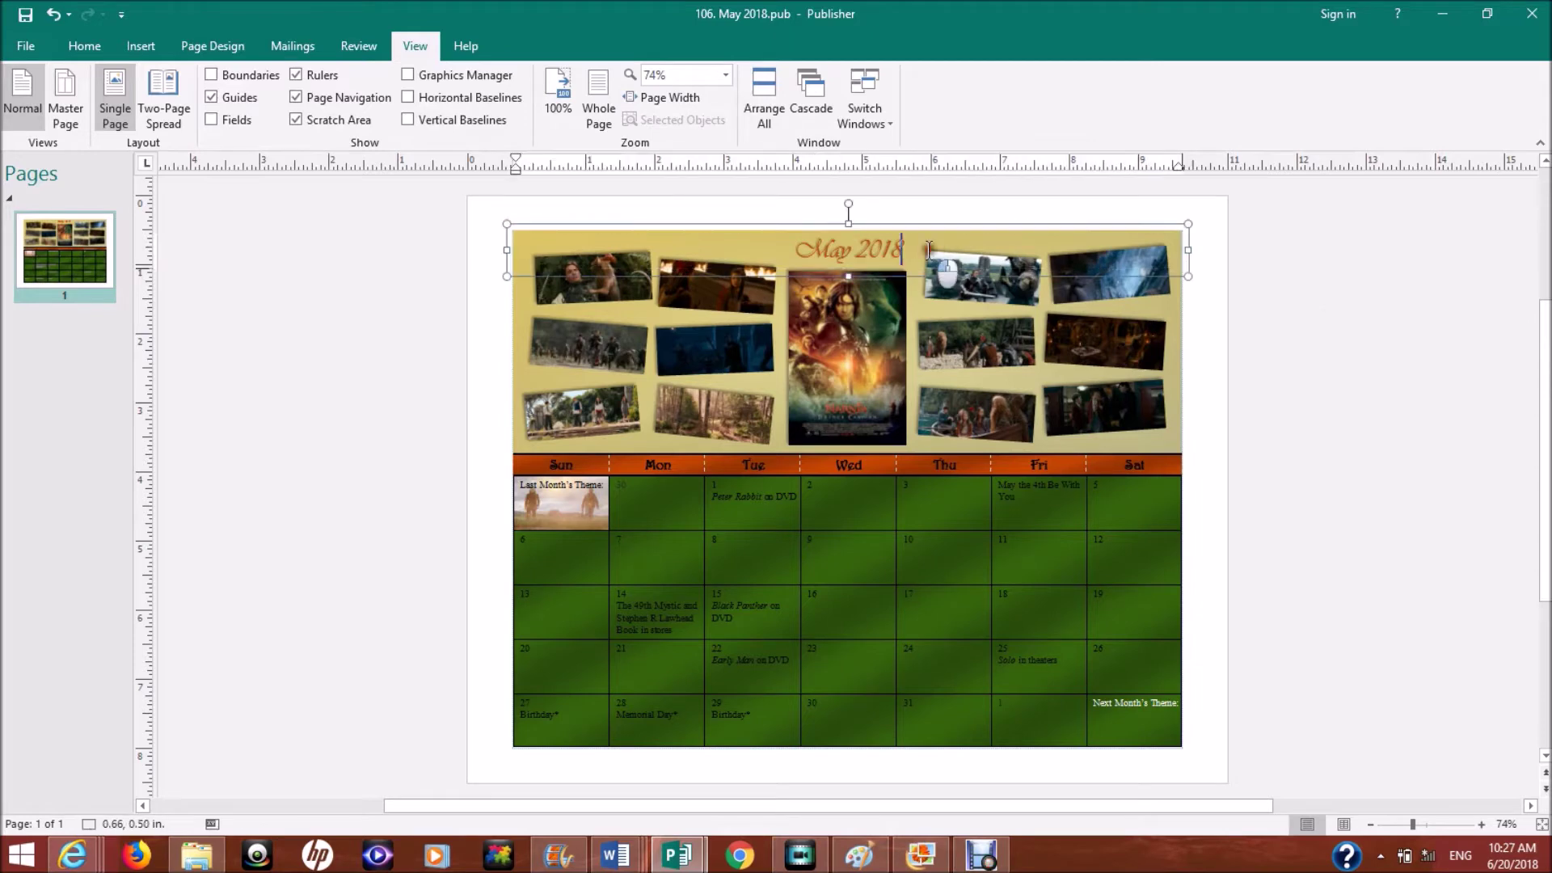
{"action": "left_click", "coordinate": [1464, 827]}
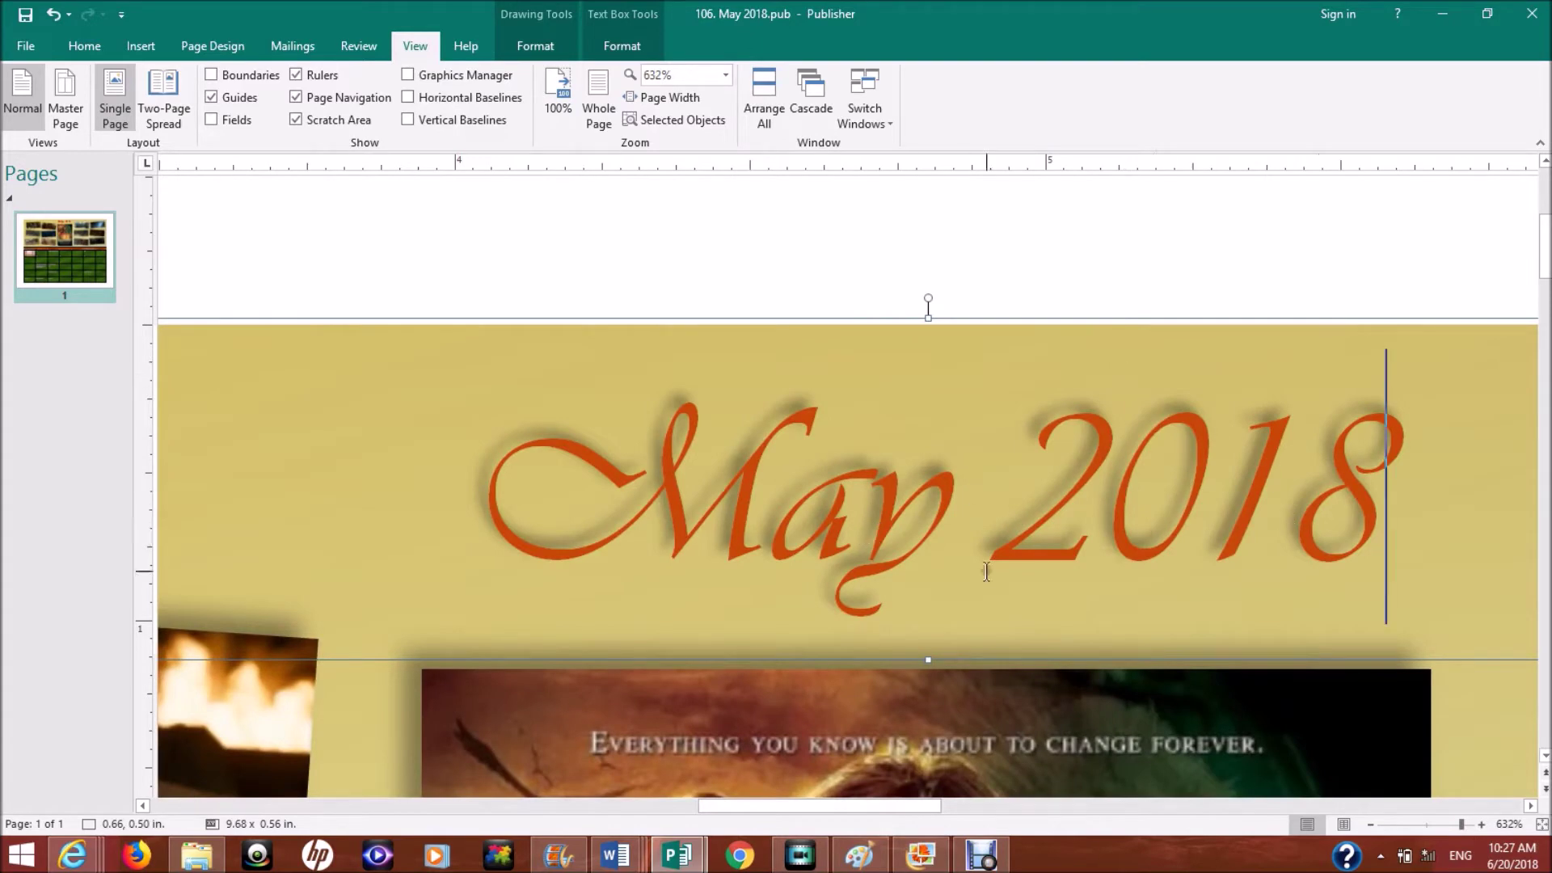
{"action": "scroll", "coordinate": [1547, 253], "scroll_direction": "down", "scroll_amount": 1}
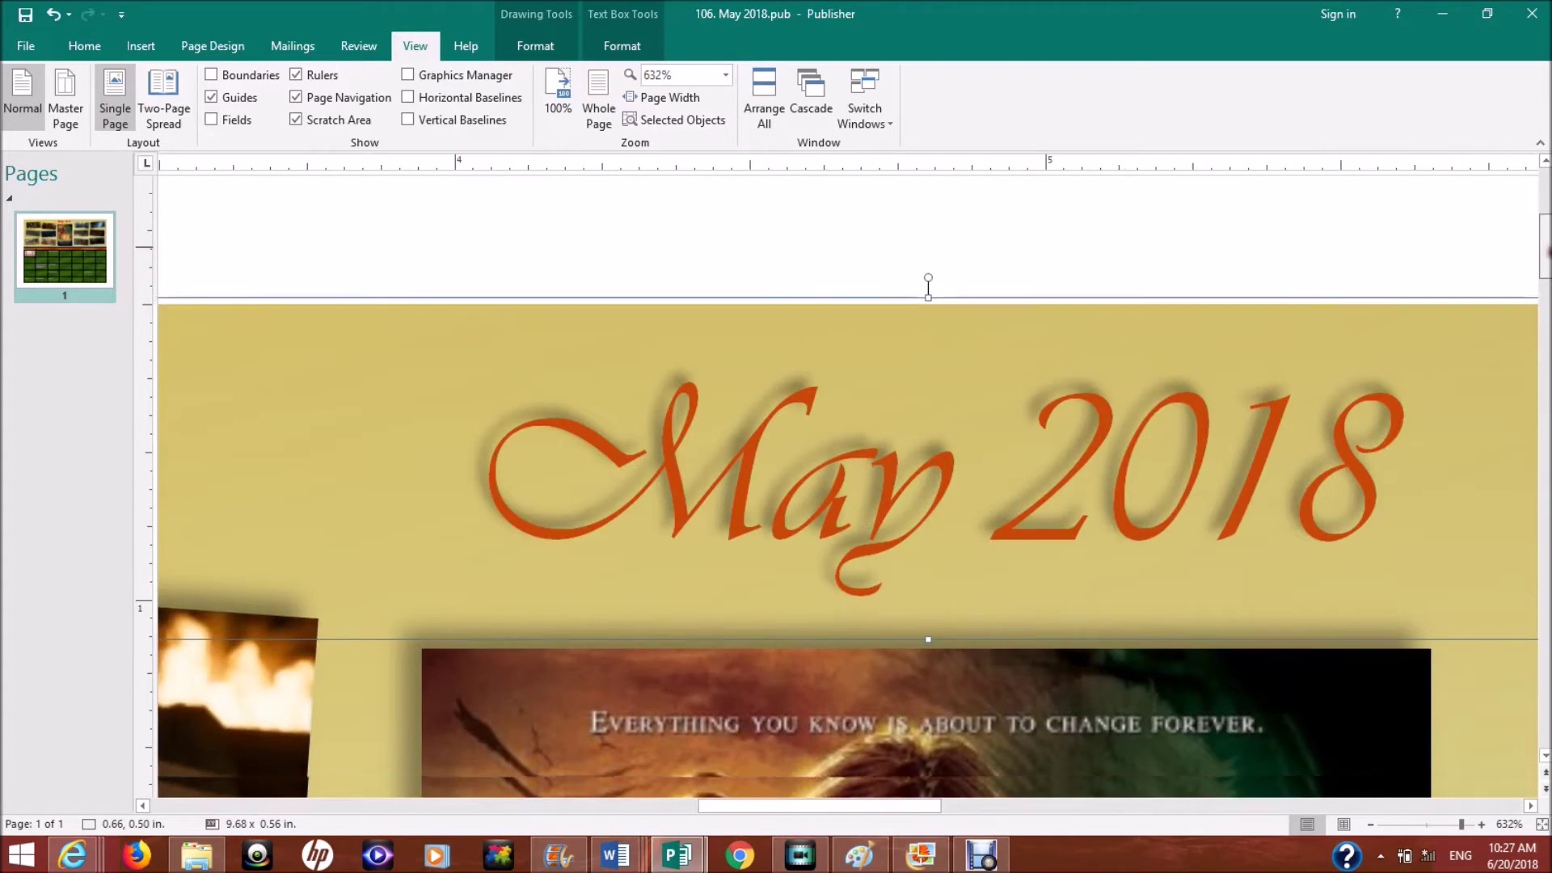
{"action": "scroll", "coordinate": [1547, 253], "scroll_direction": "down", "scroll_amount": 10}
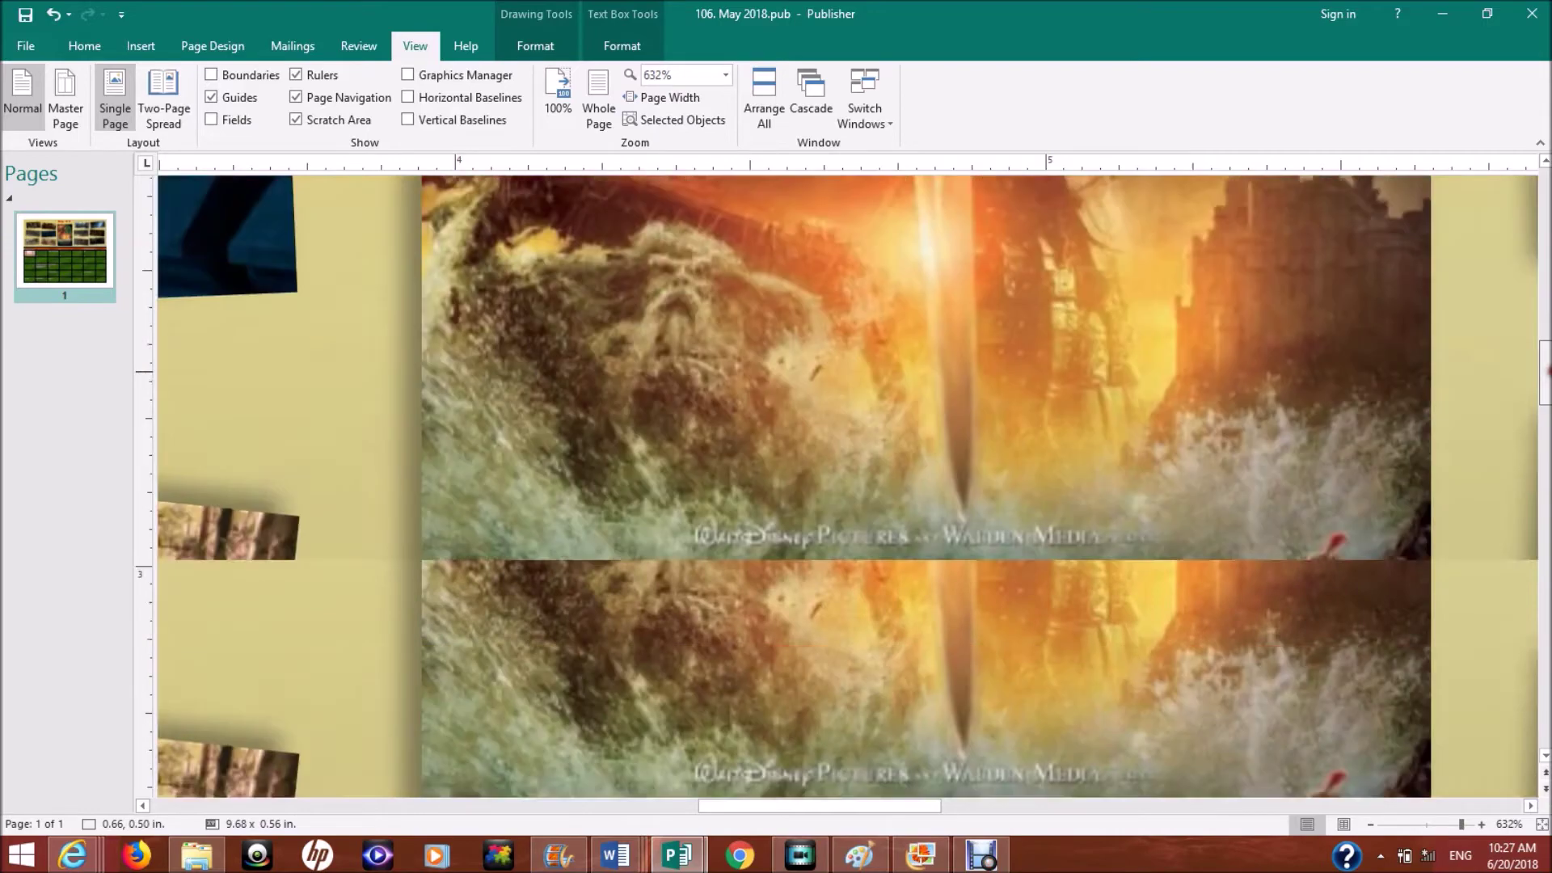
{"action": "scroll", "coordinate": [1527, 404], "scroll_direction": "down", "scroll_amount": 5}
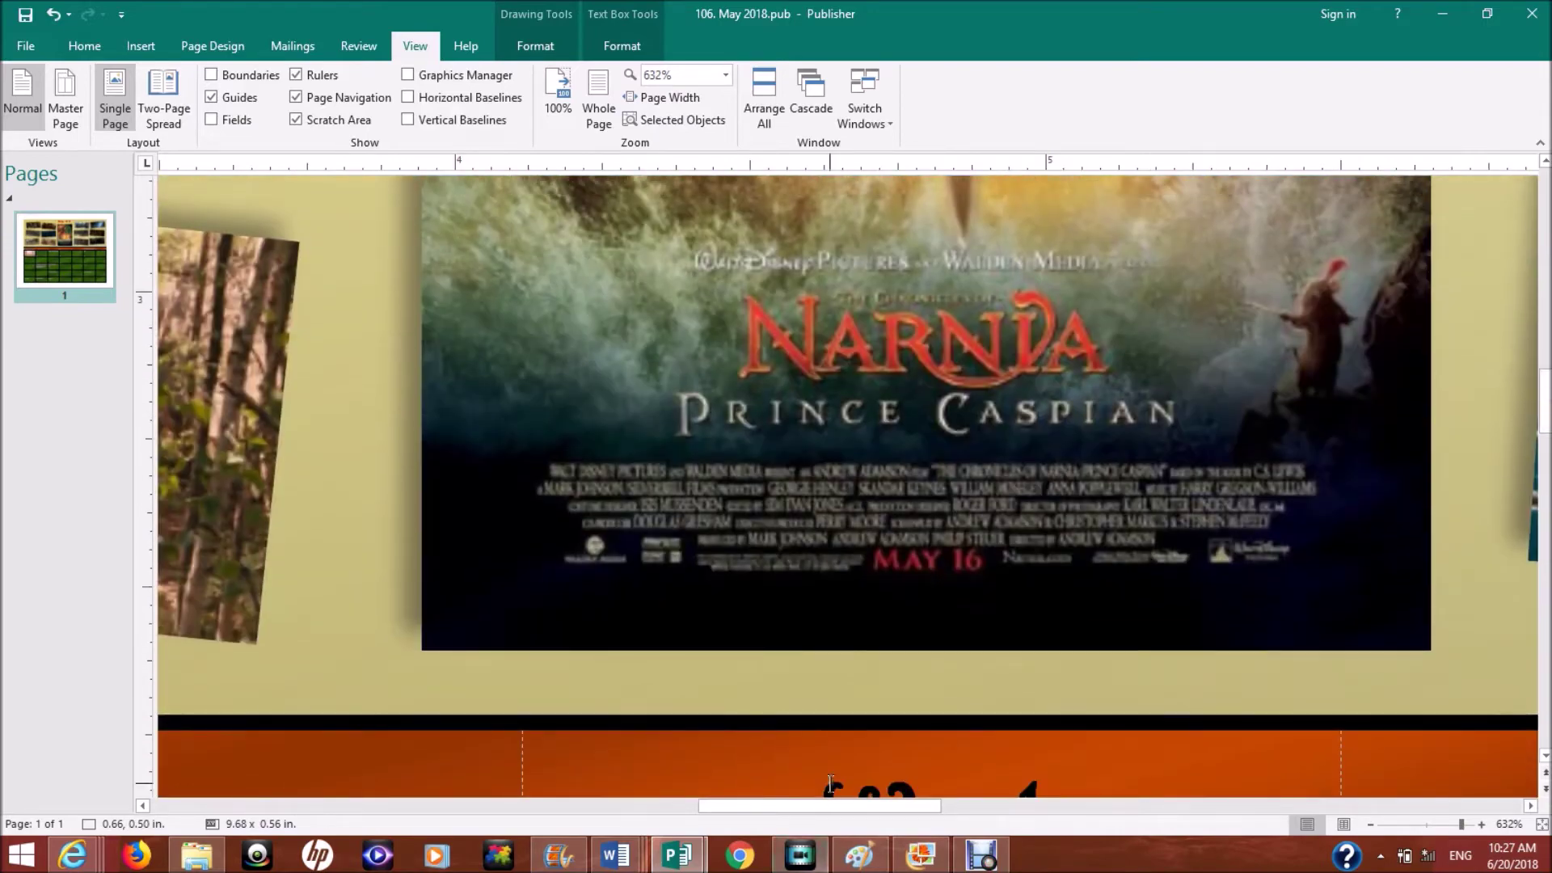
{"action": "left_click_drag", "start_coordinate": [830, 806], "coordinate": [1307, 802]}
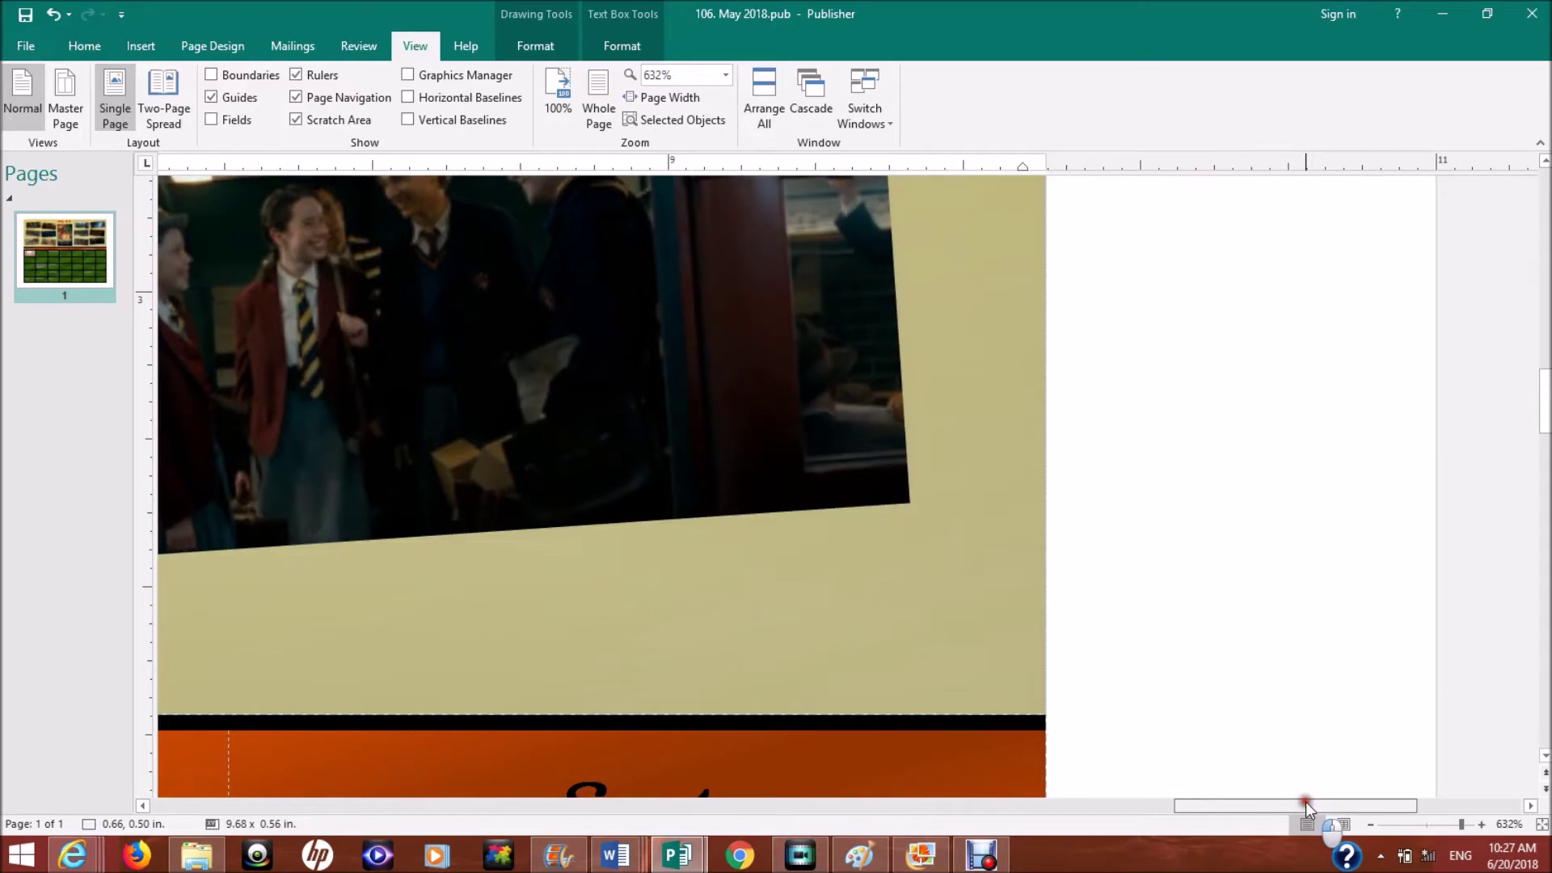
{"action": "left_click_drag", "start_coordinate": [1307, 802], "coordinate": [1307, 802]}
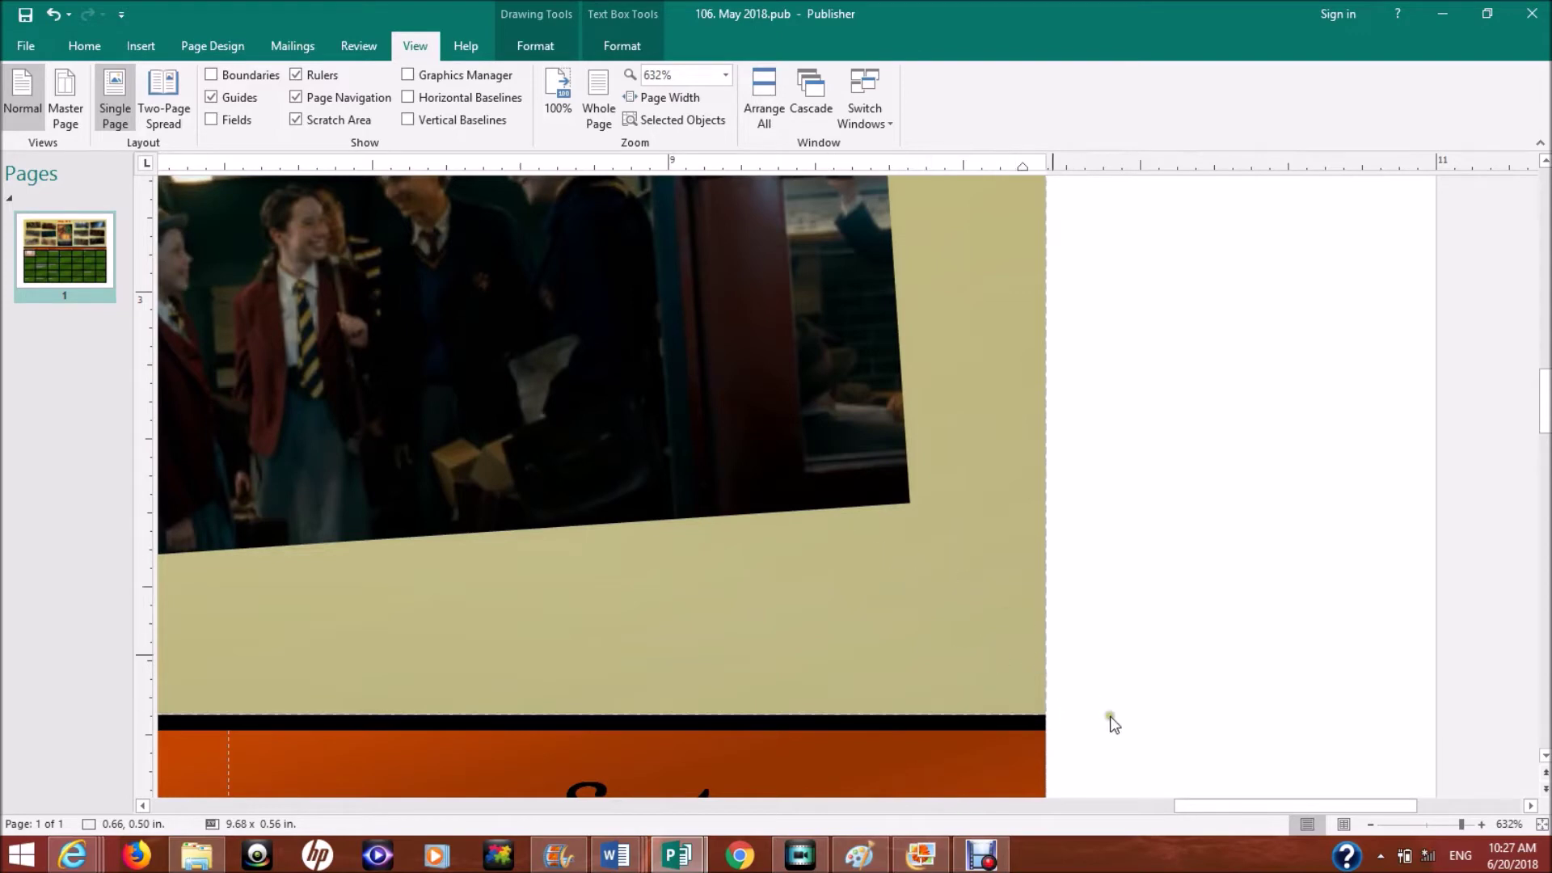
{"action": "left_click", "coordinate": [602, 101]}
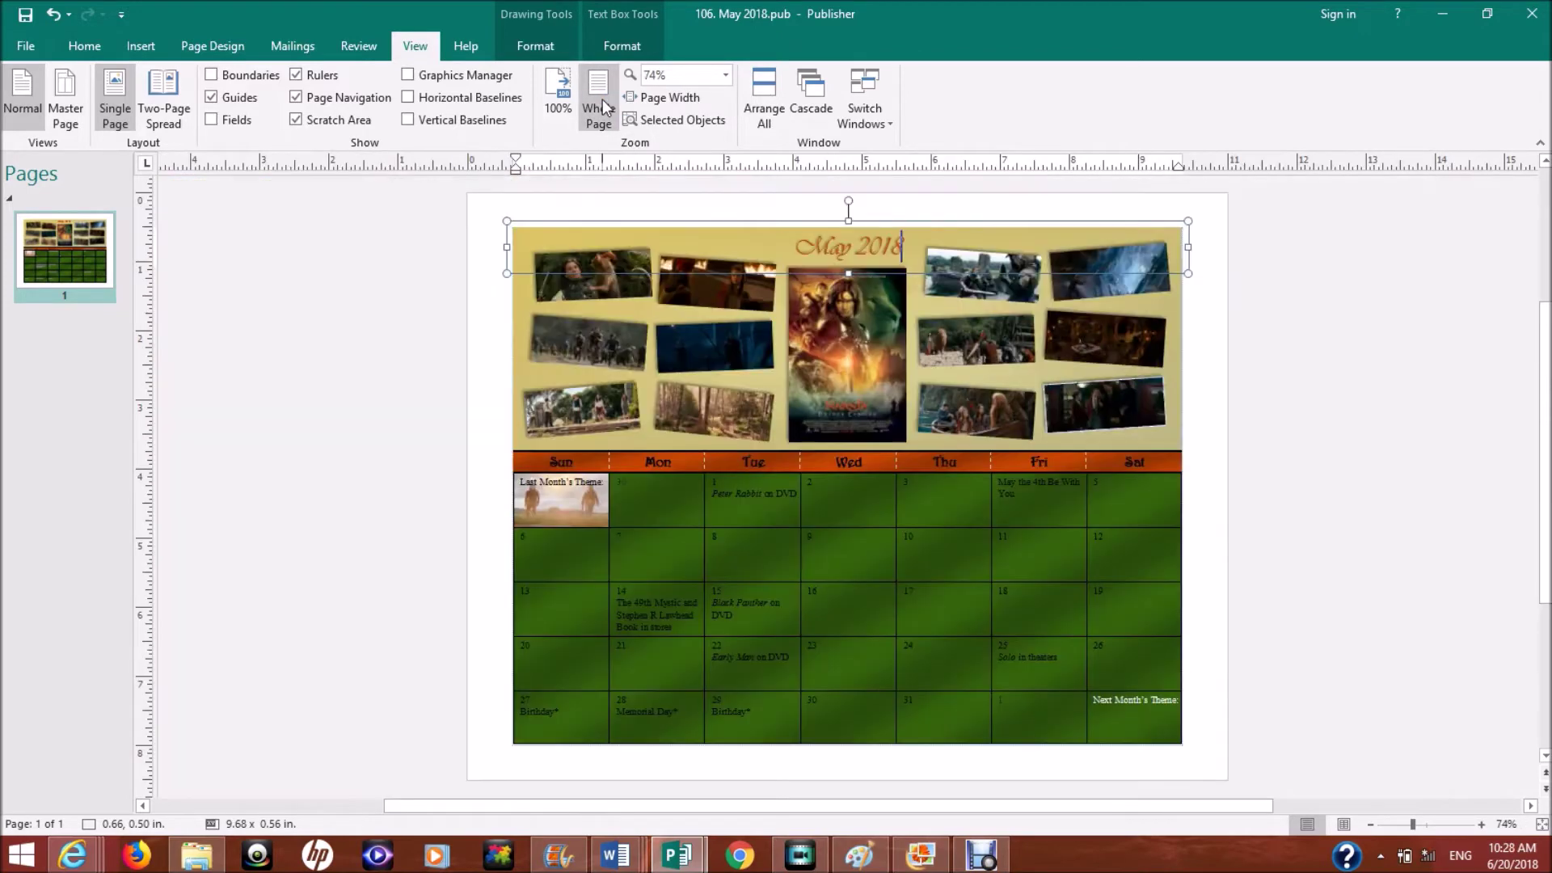
{"action": "left_click", "coordinate": [1308, 414]}
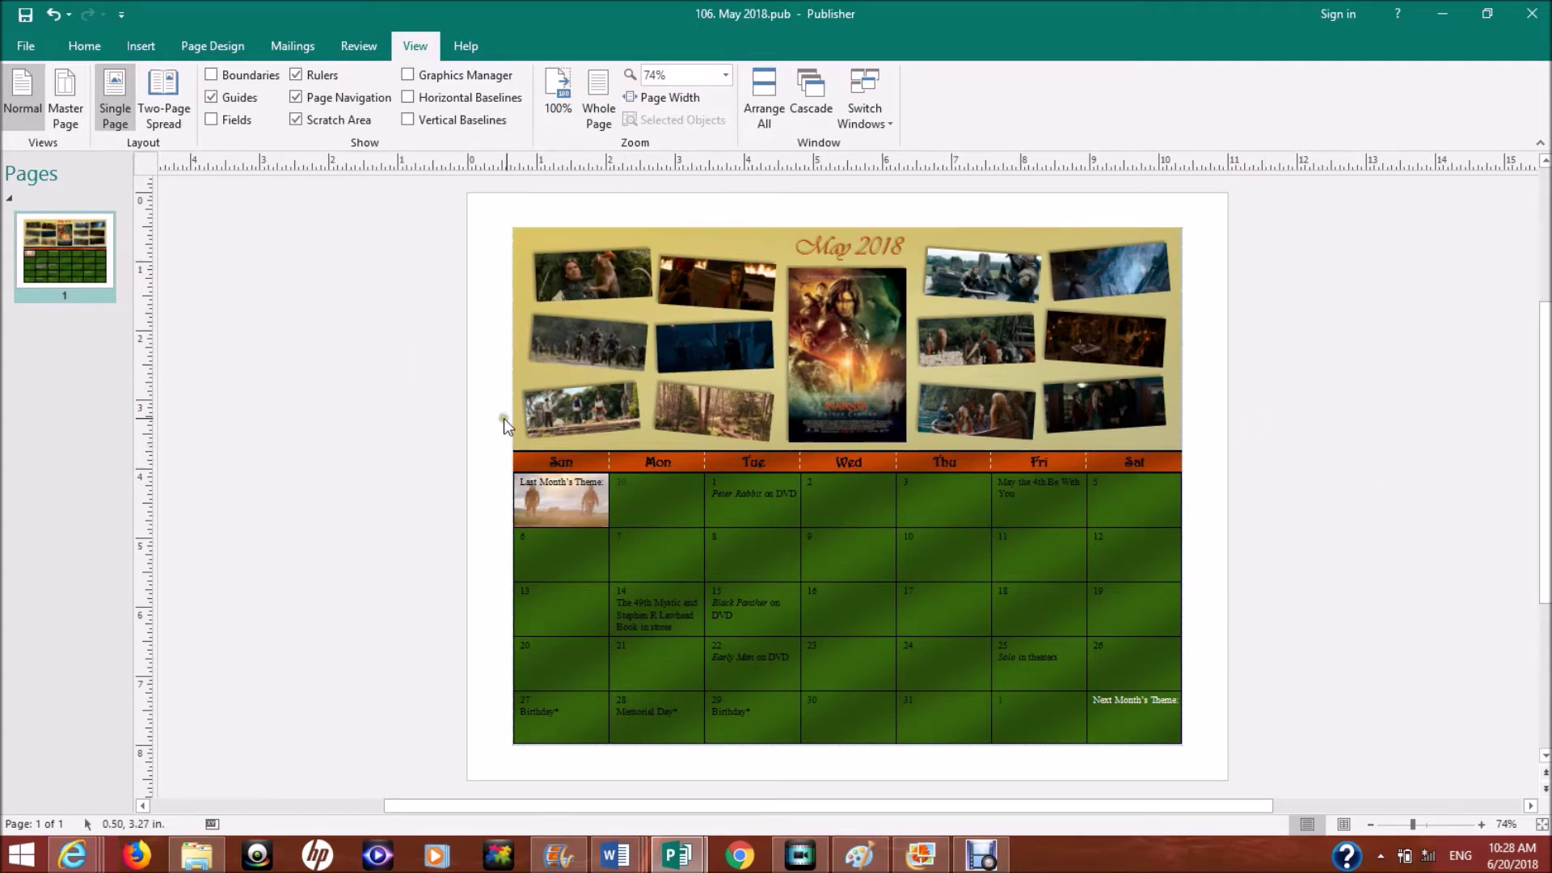
- Move the translucent yellow rectangle off the May 2018 header onto the scratch area beside the page
{"action": "left_click", "coordinate": [540, 378]}
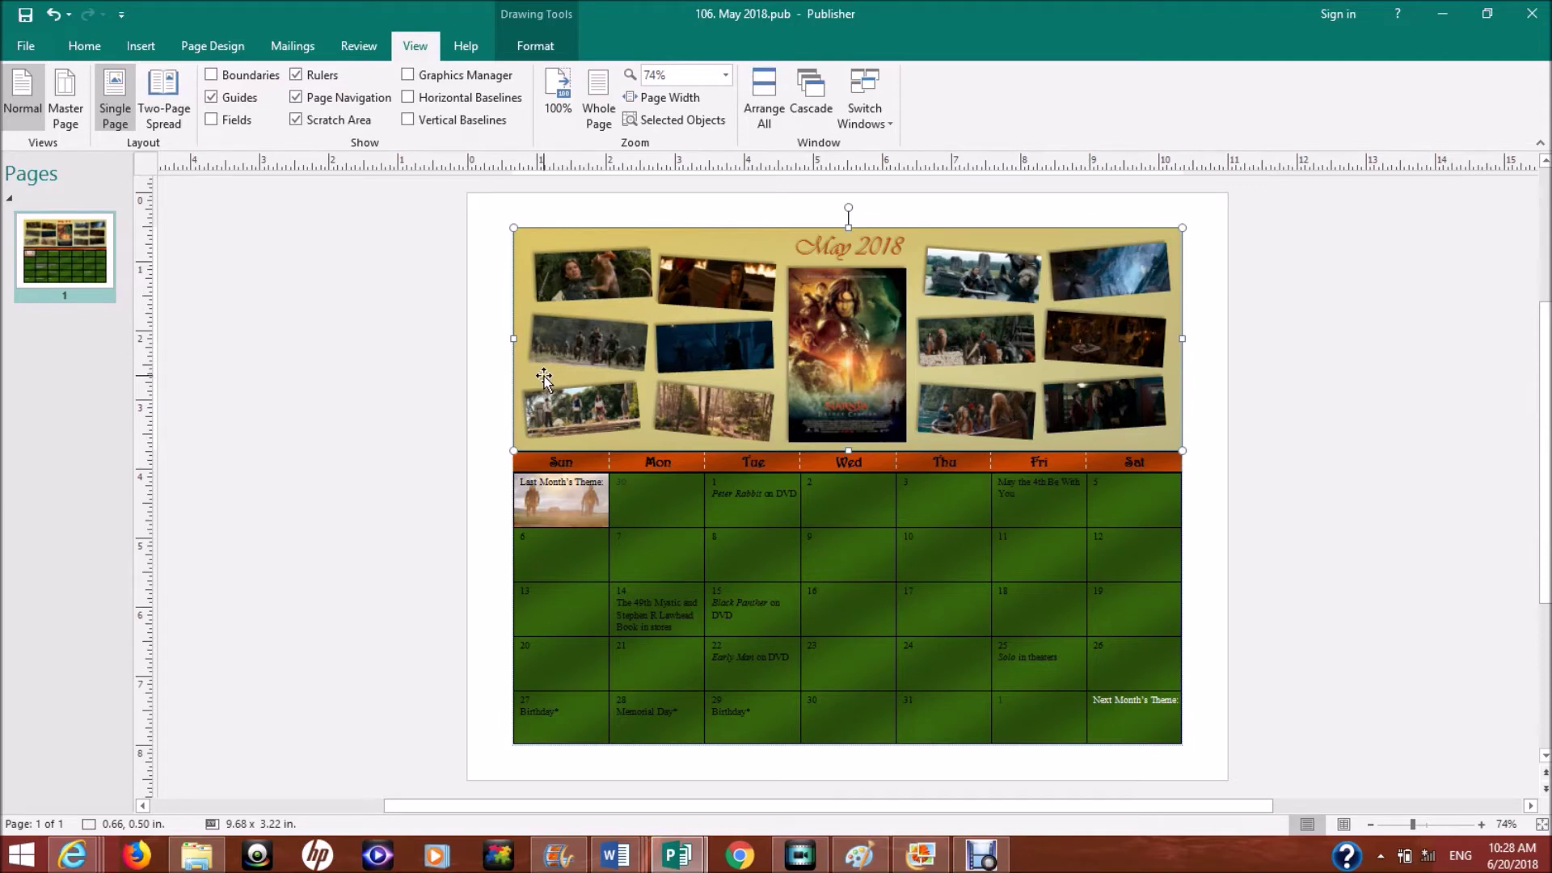
{"action": "left_click", "coordinate": [544, 377]}
{"action": "left_click_drag", "start_coordinate": [543, 377], "coordinate": [152, 319]}
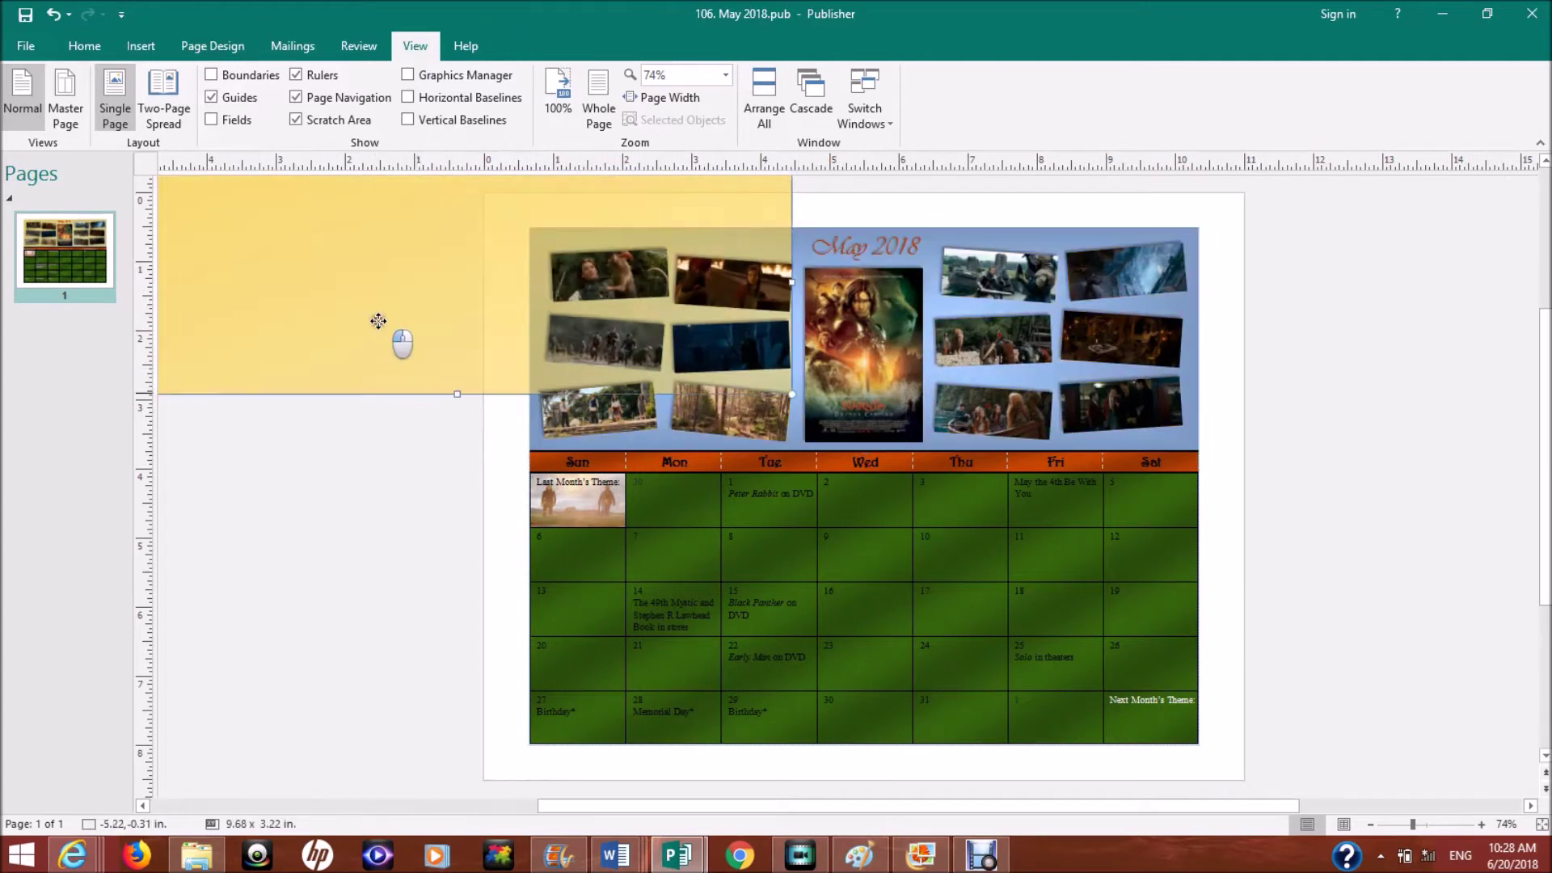
{"action": "mouse_move", "coordinate": [258, 313]}
{"action": "left_mouse_down"}
{"action": "mouse_move", "coordinate": [180, 337]}
{"action": "mouse_move", "coordinate": [291, 334]}
{"action": "mouse_move", "coordinate": [152, 361]}
{"action": "left_mouse_up"}
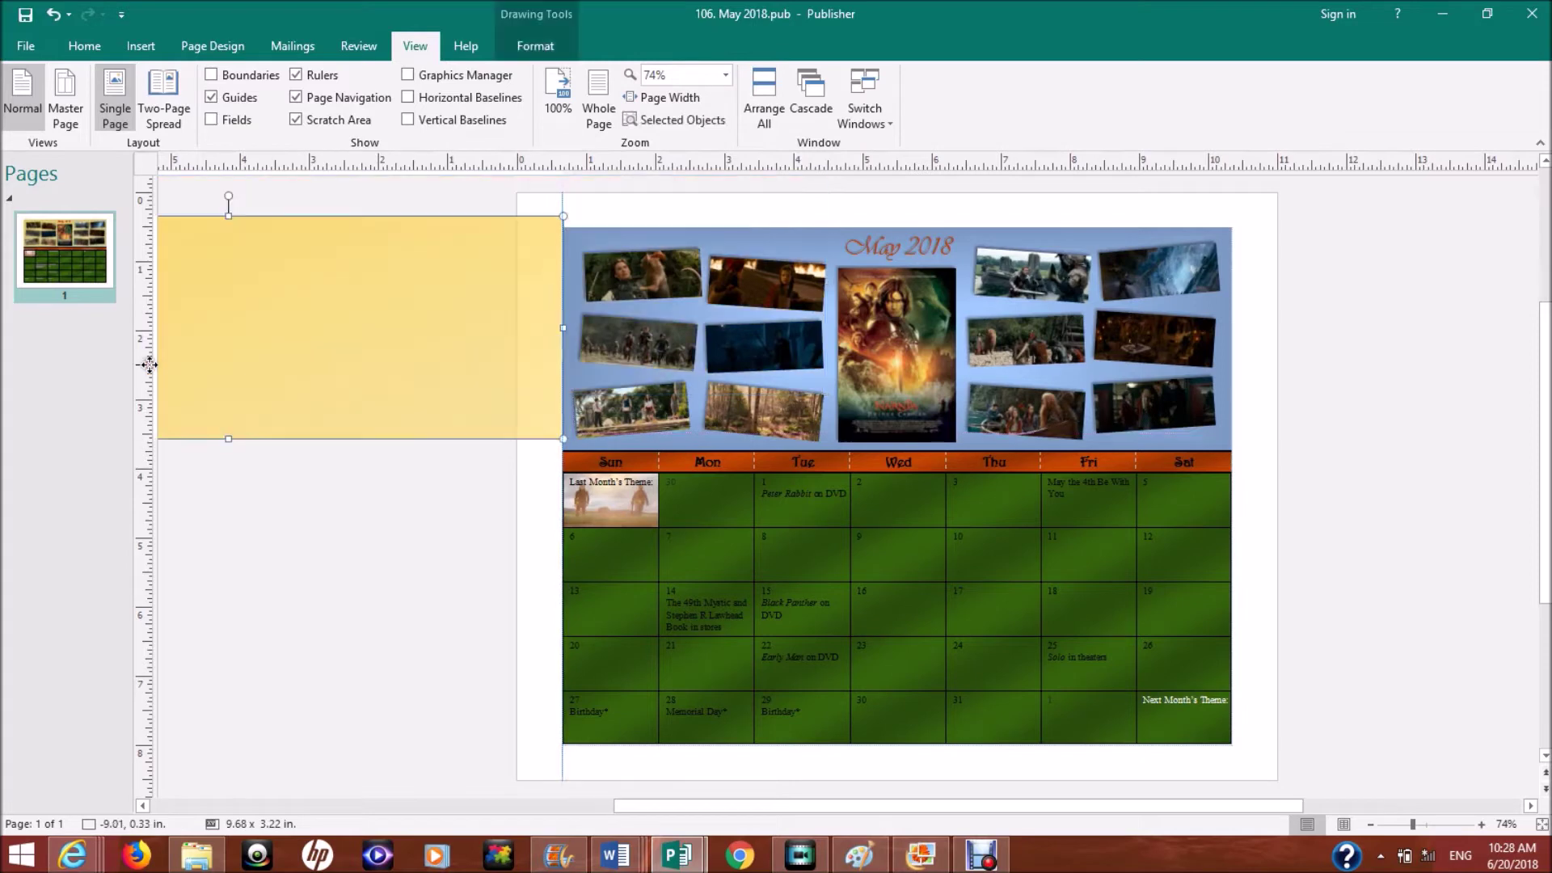
{"action": "left_click", "coordinate": [348, 570]}
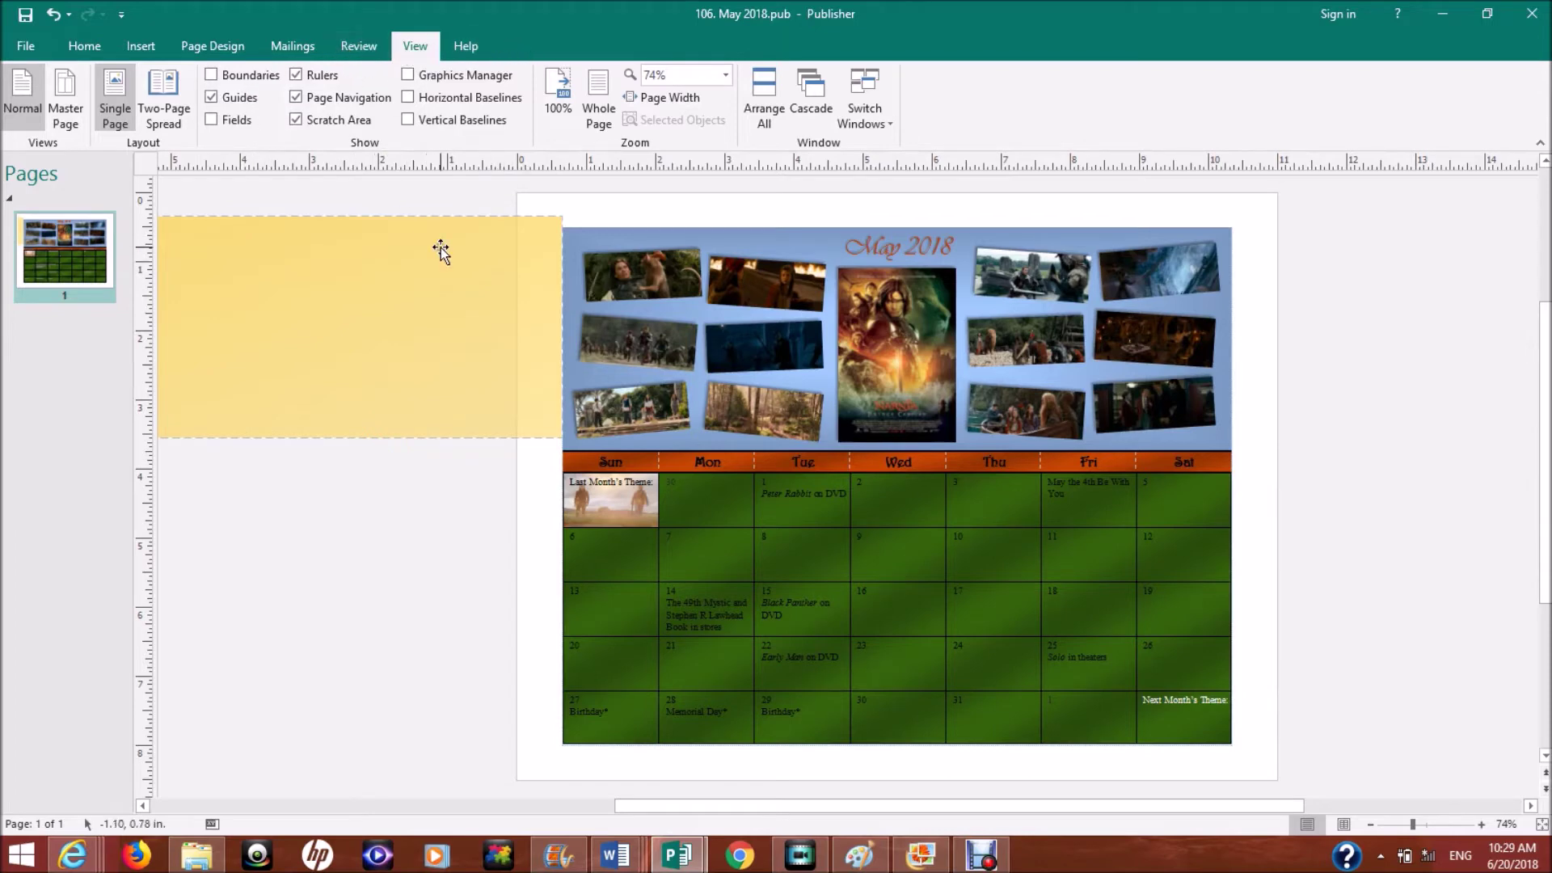
- Undo the moves of the translucent yellow rectangle and deselect it
{"action": "left_click", "coordinate": [60, 22]}
{"action": "left_click", "coordinate": [60, 21]}
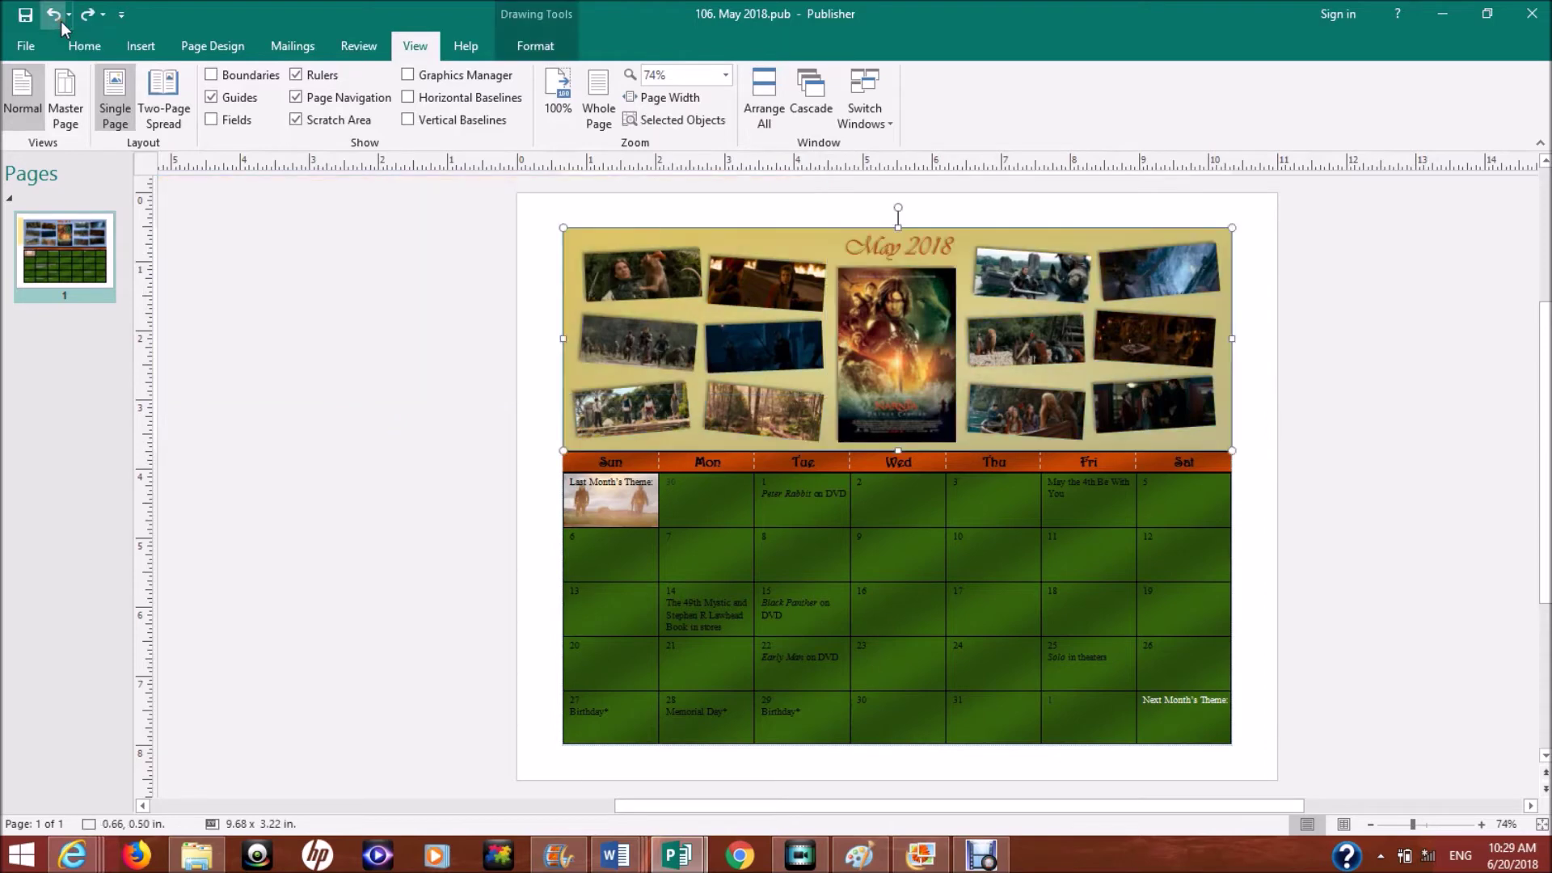
{"action": "left_click", "coordinate": [286, 456]}
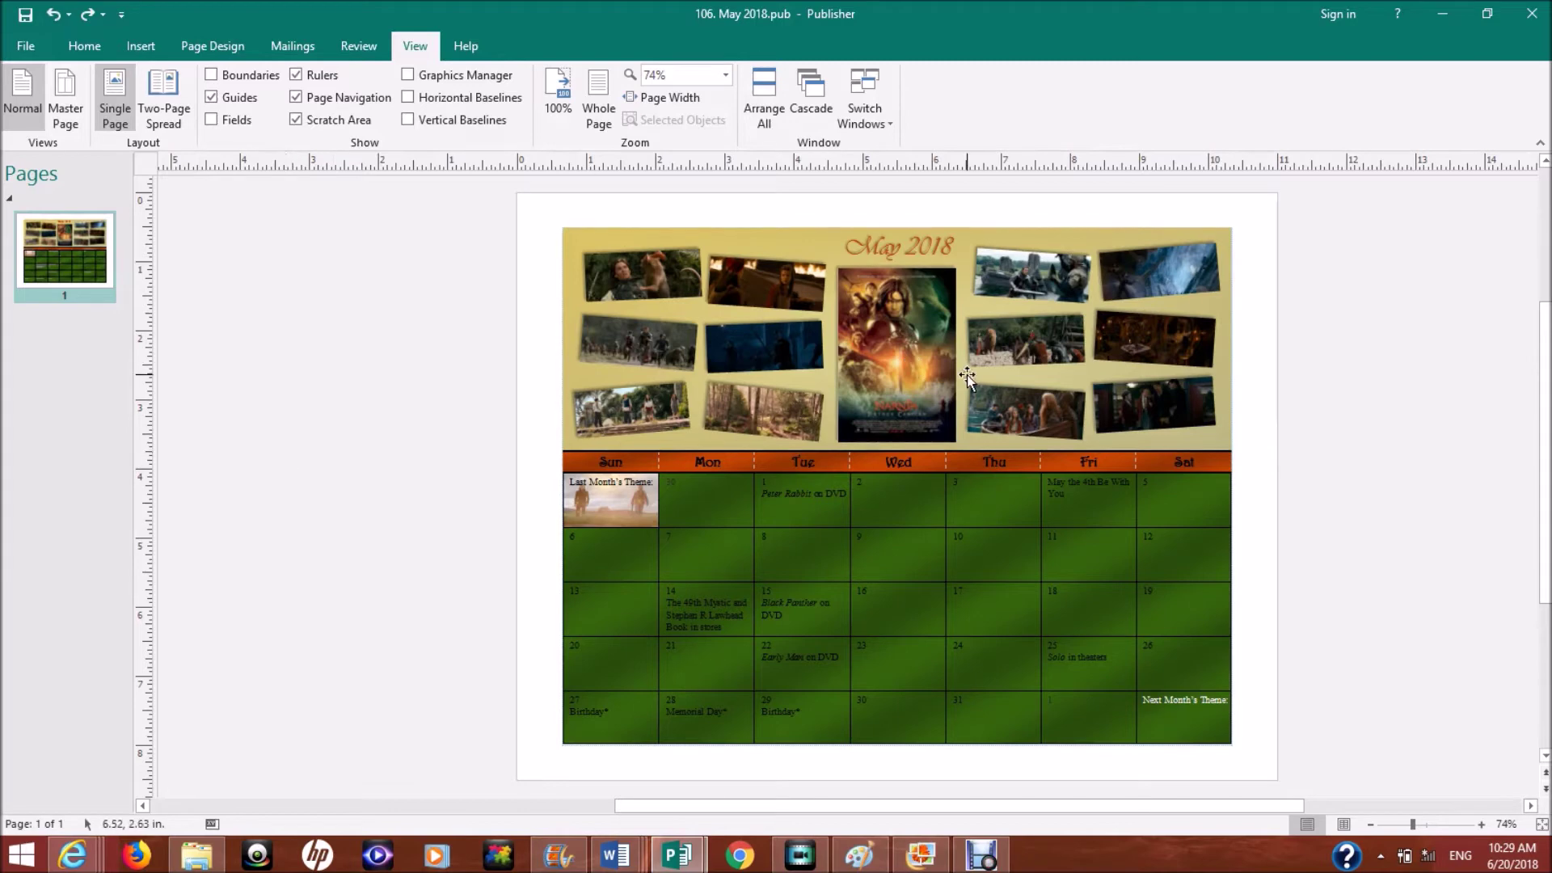
- Examine the centre movie poster and its shadow up close in the May 2018 header, and return to the deselected whole-page view
{"action": "left_click", "coordinate": [891, 359]}
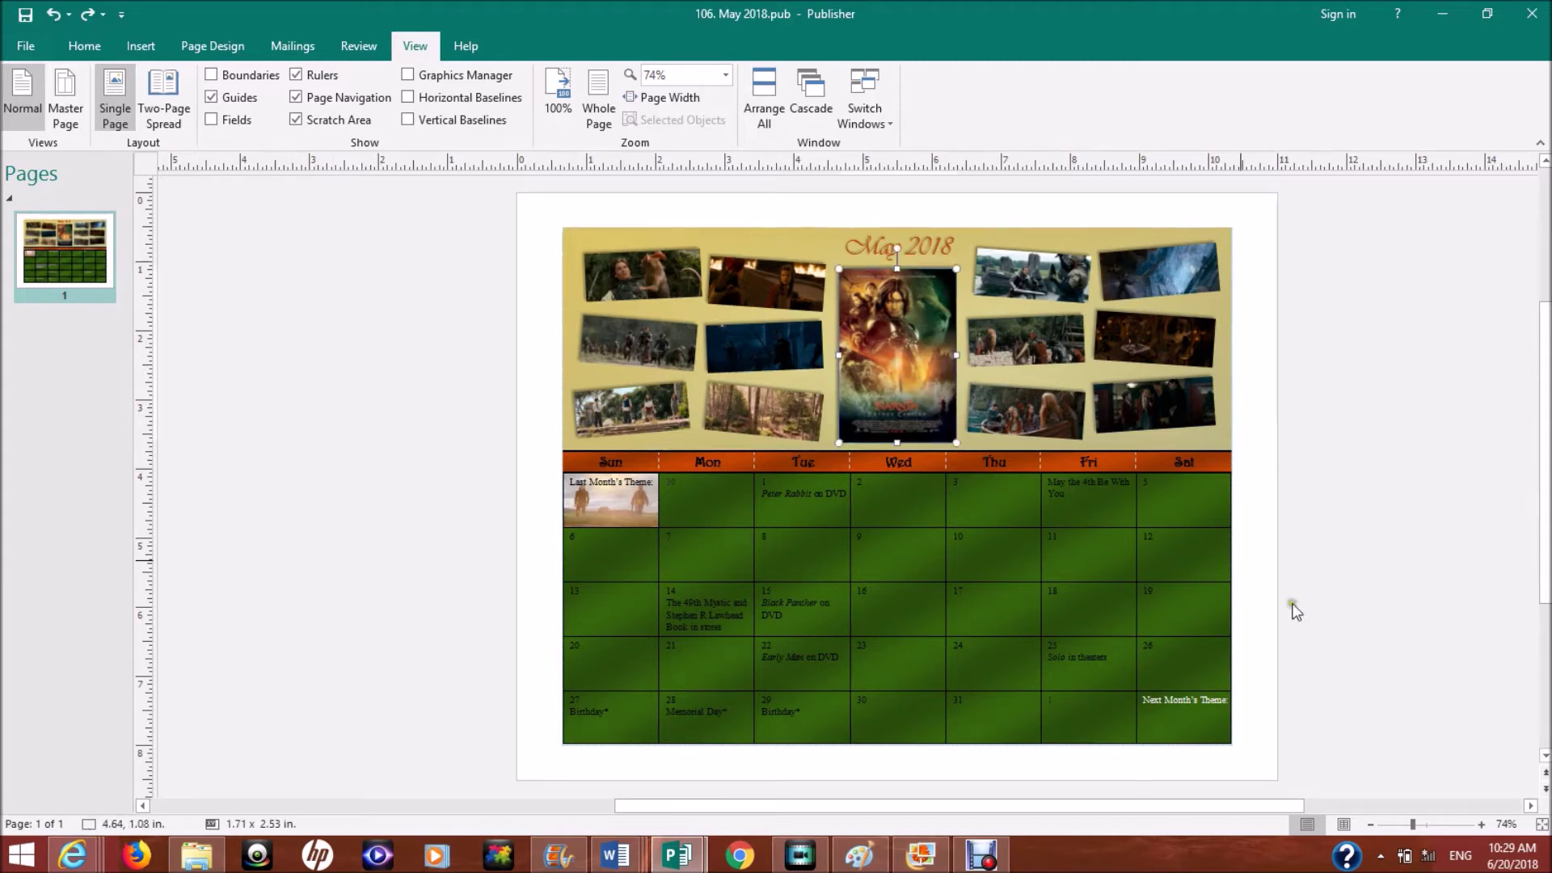
{"action": "left_click", "coordinate": [1453, 823]}
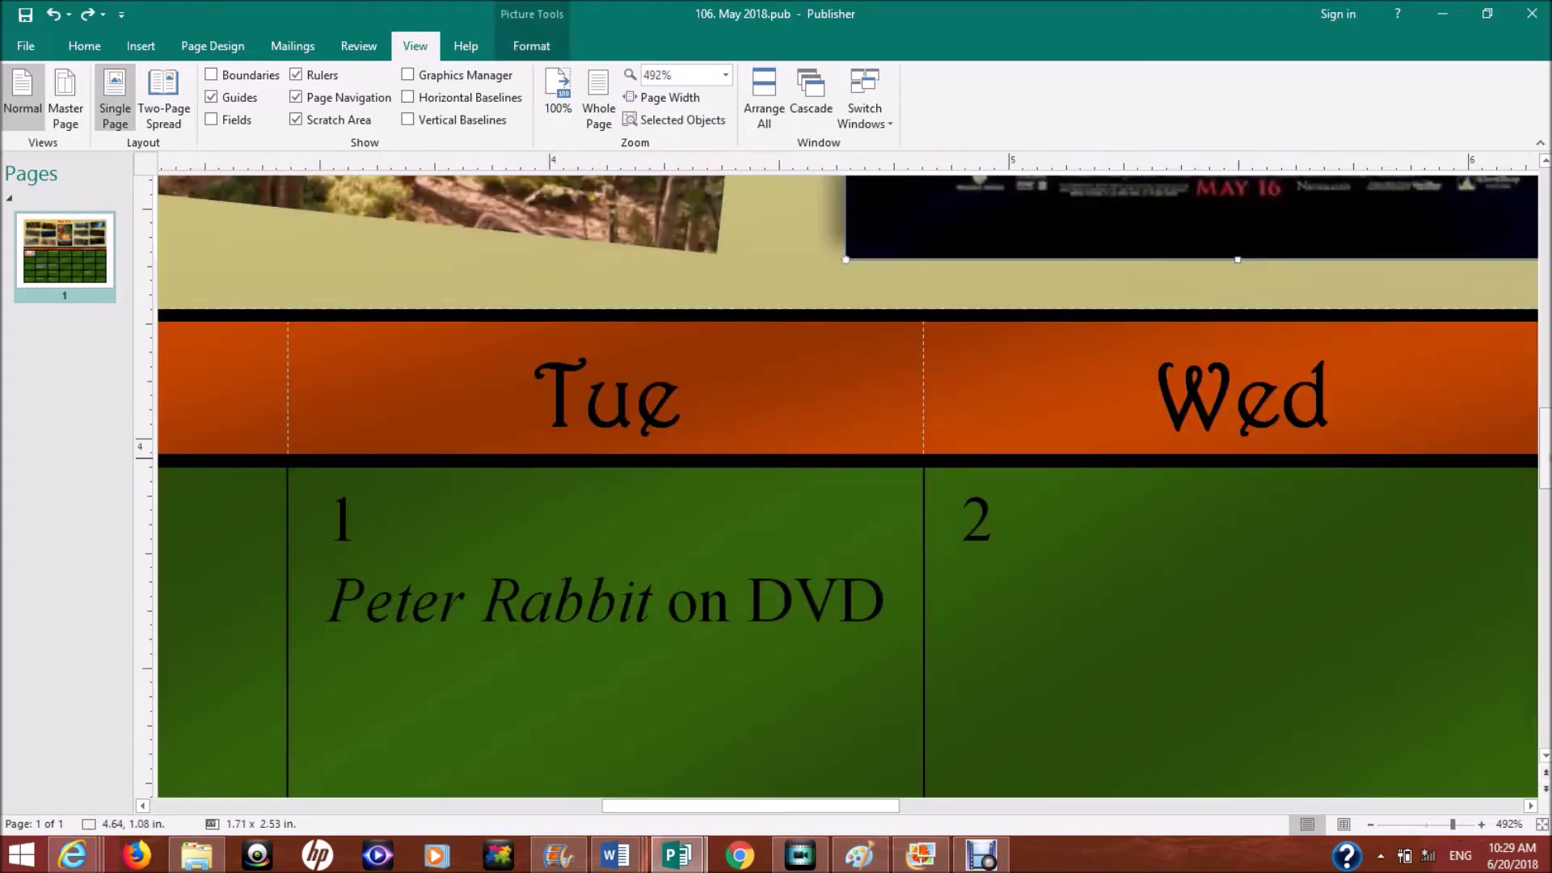
{"action": "scroll", "coordinate": [847, 485], "scroll_direction": "up", "scroll_amount": 10}
{"action": "scroll", "coordinate": [847, 485], "scroll_direction": "down", "scroll_amount": 3}
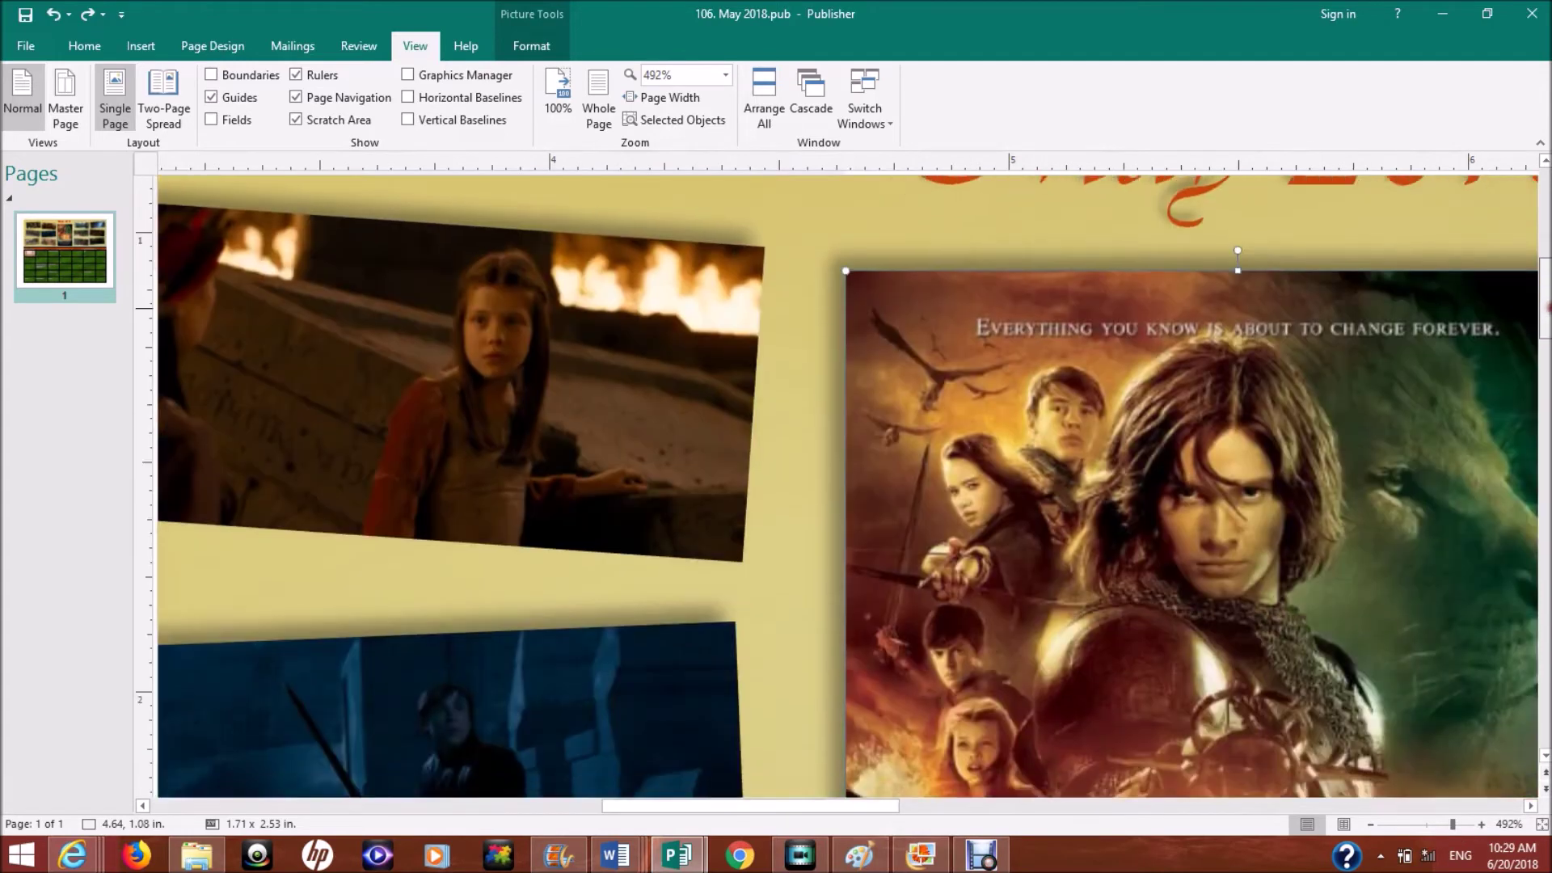
{"action": "scroll", "coordinate": [847, 485], "scroll_direction": "down", "scroll_amount": 3}
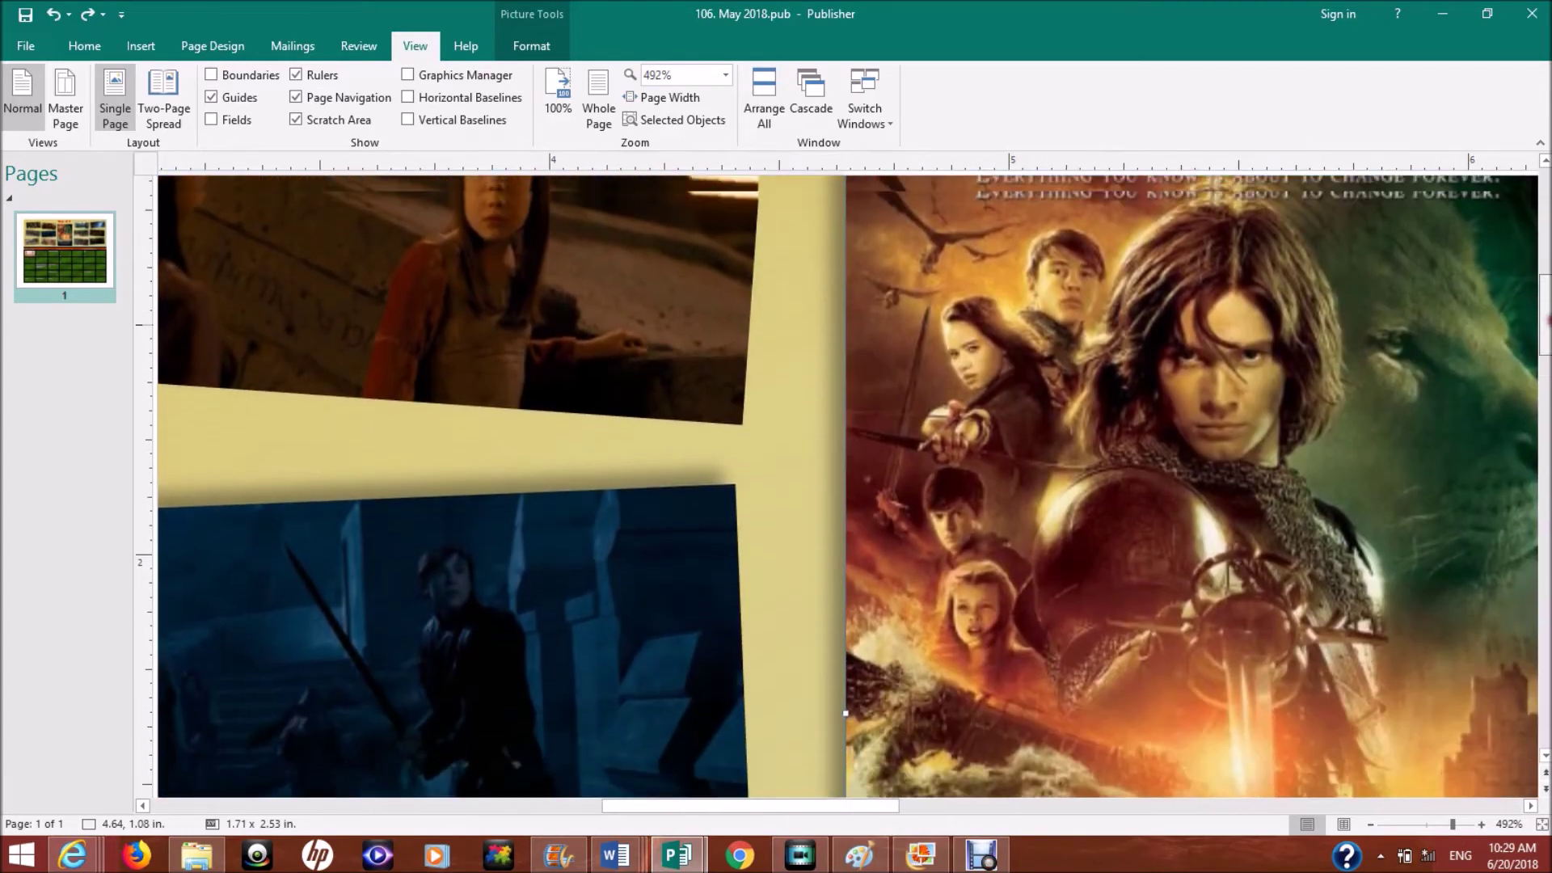
{"action": "scroll", "coordinate": [847, 485], "scroll_direction": "up", "scroll_amount": 2}
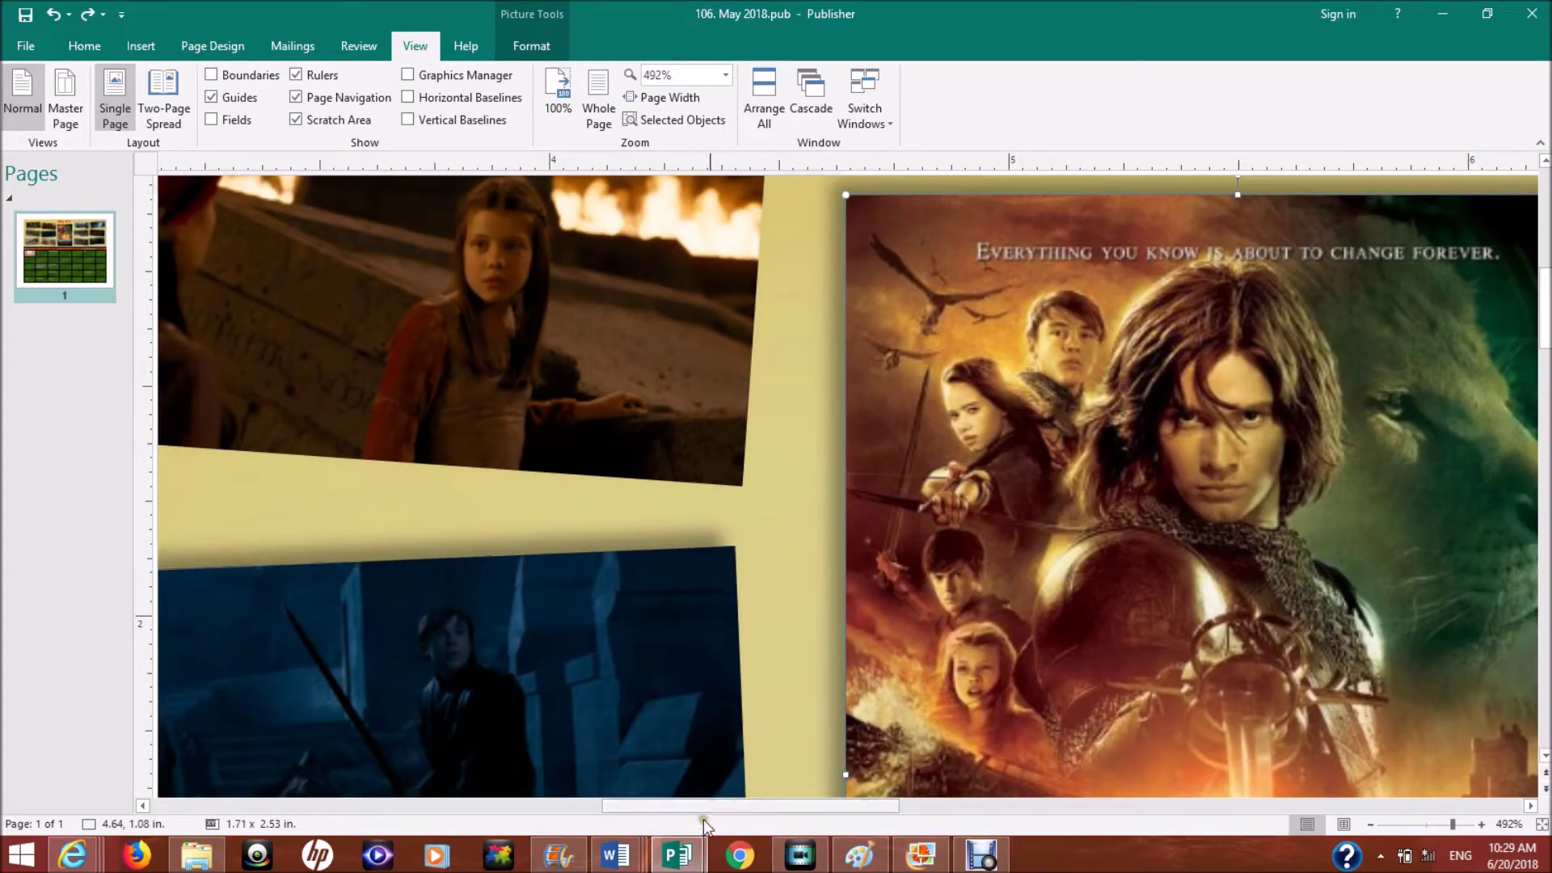
{"action": "left_click_drag", "start_coordinate": [705, 803], "coordinate": [815, 801]}
{"action": "left_click", "coordinate": [598, 101]}
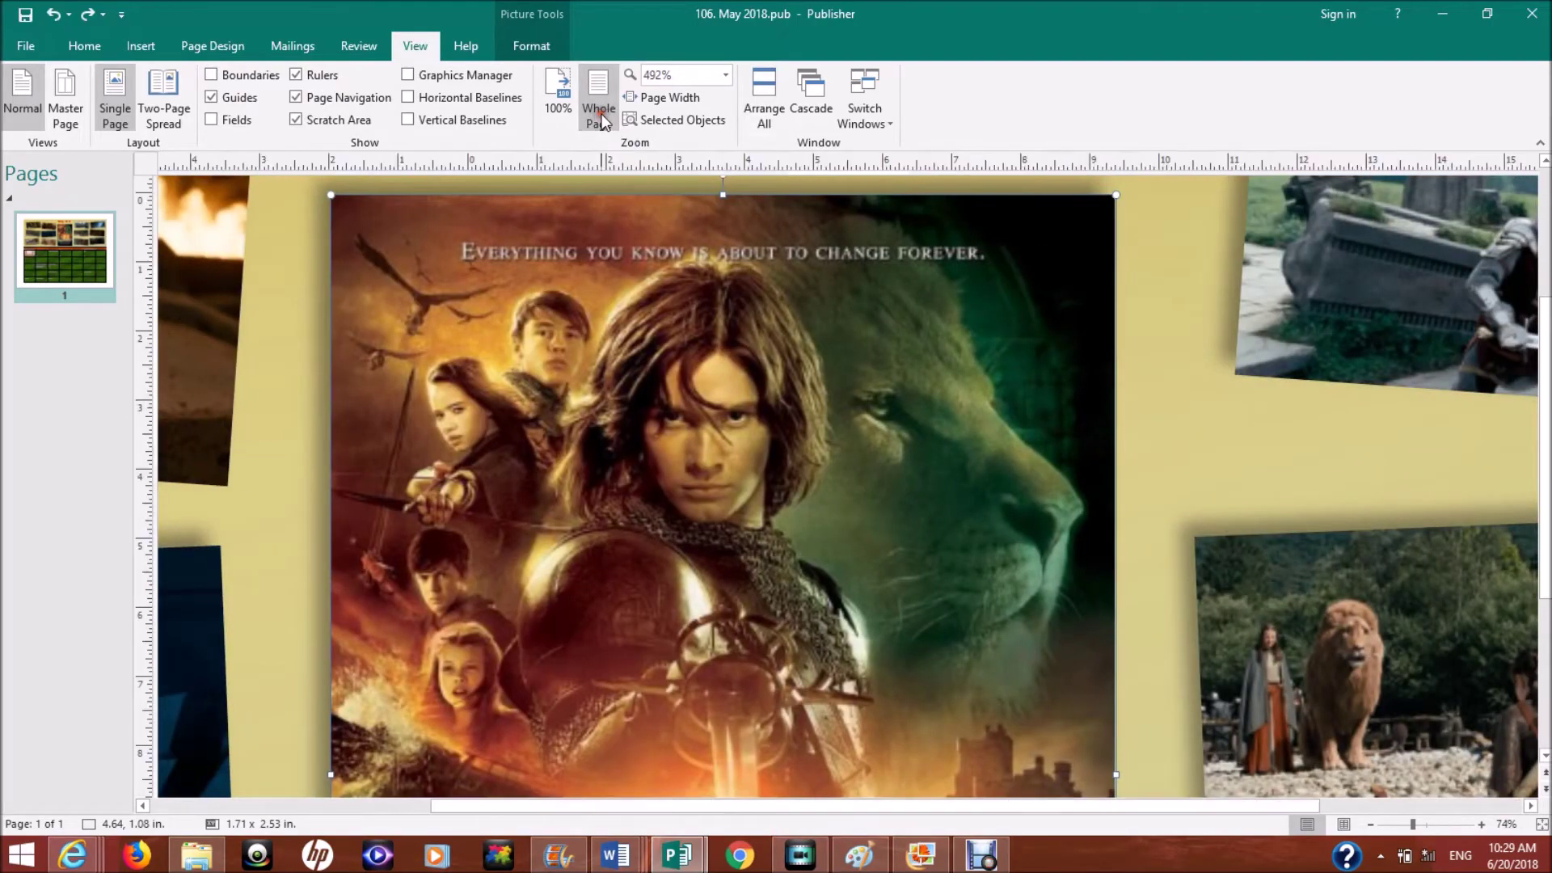
{"action": "left_click", "coordinate": [1366, 468]}
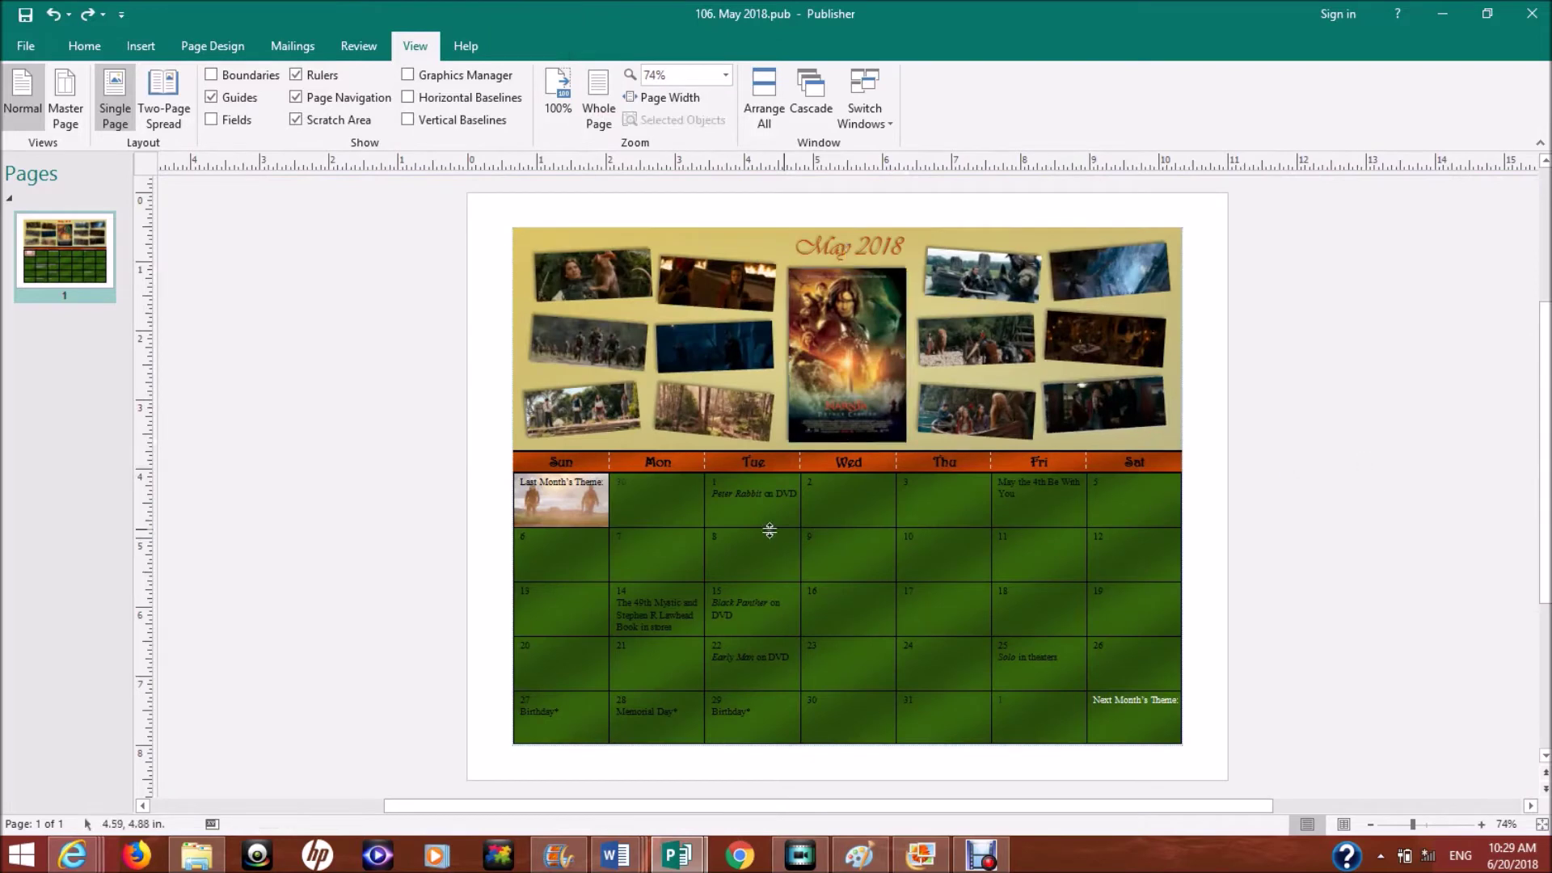
- Inspect the forest picture and the sword-fight picture of the May 2018 header up close, and return to the deselected whole-page view
{"action": "left_click", "coordinate": [1030, 547]}
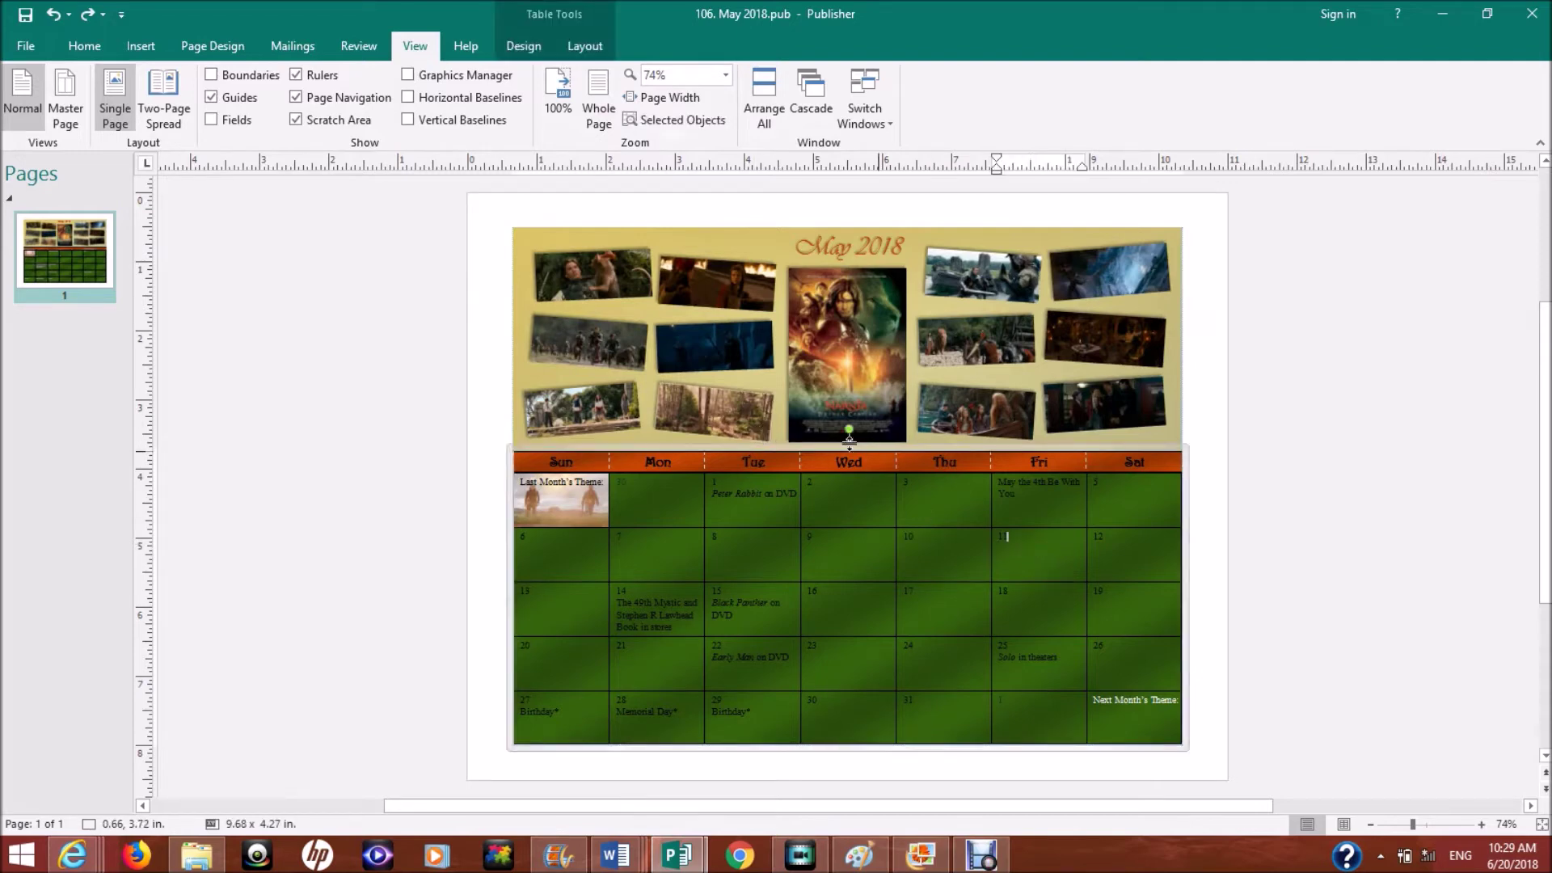
{"action": "left_click", "coordinate": [716, 416]}
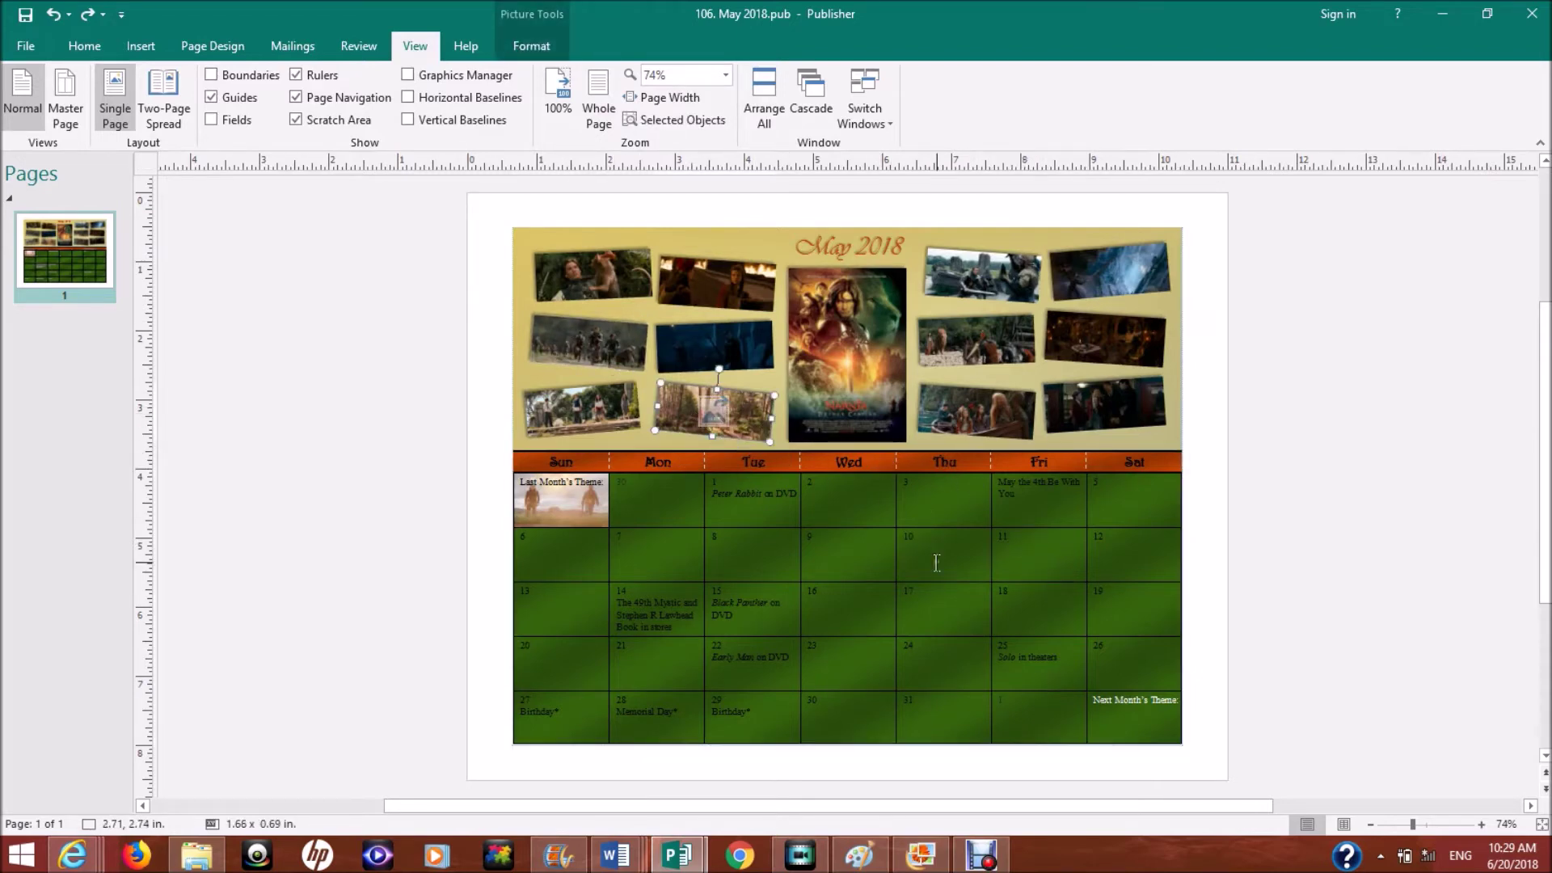
{"action": "left_click", "coordinate": [1459, 823]}
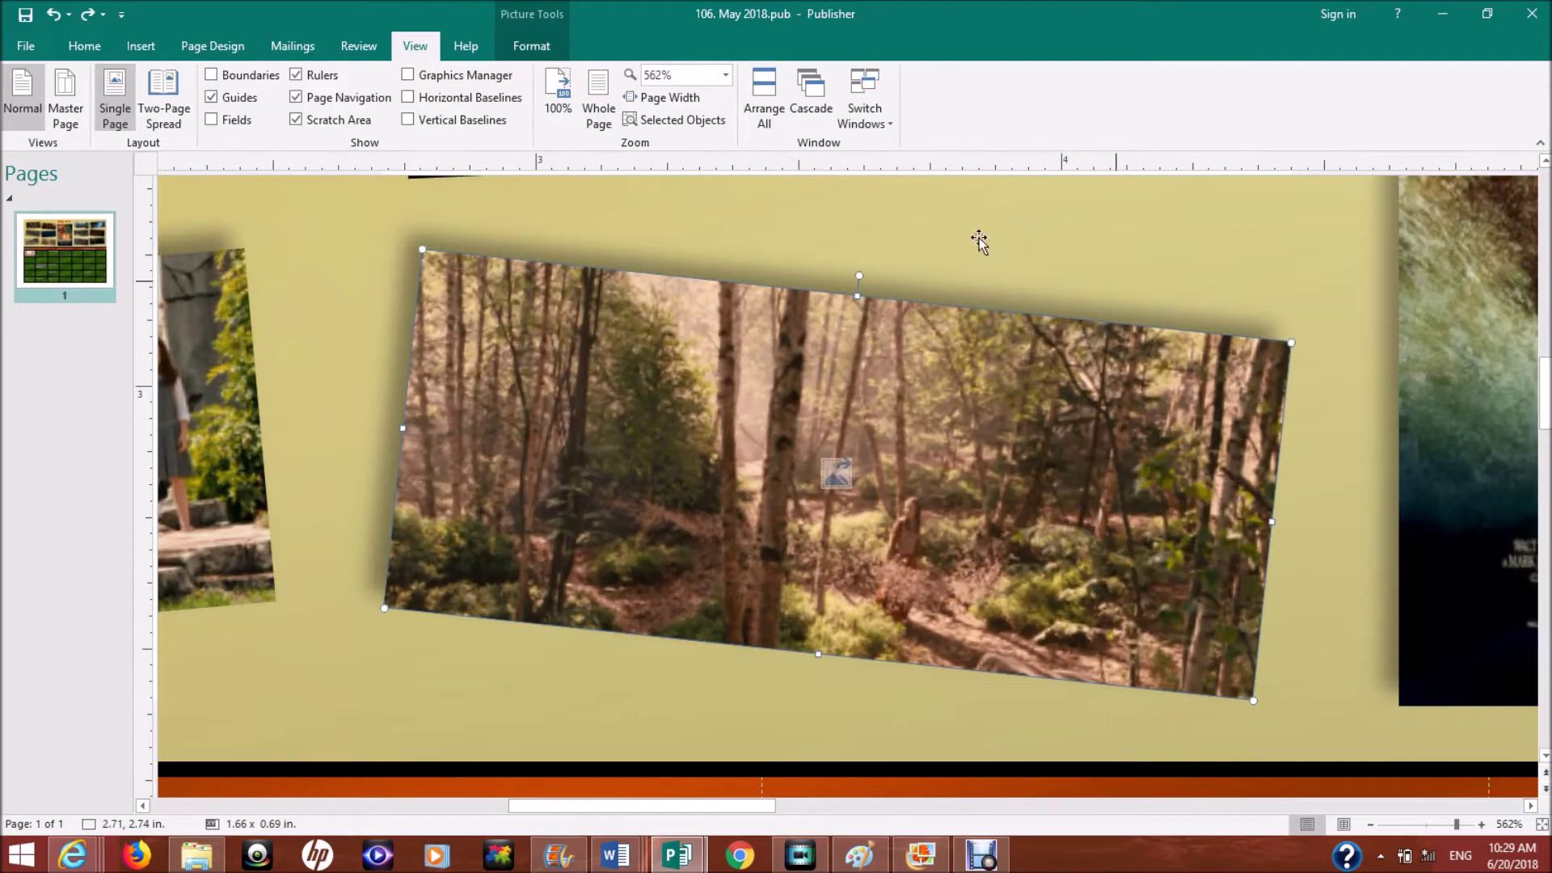
{"action": "left_click", "coordinate": [599, 105]}
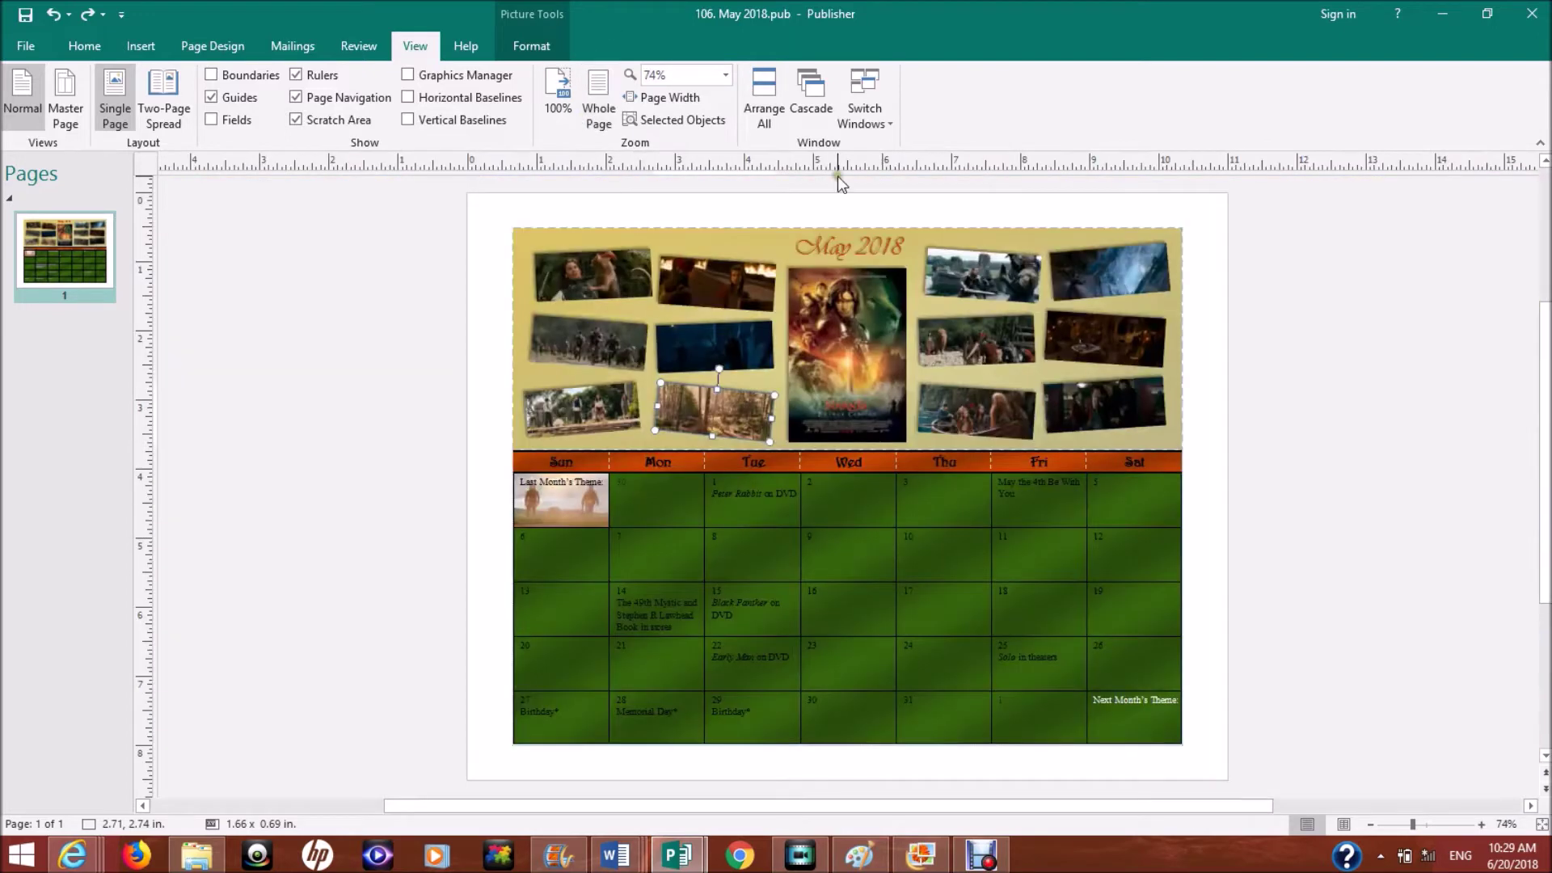
{"action": "left_click", "coordinate": [974, 281]}
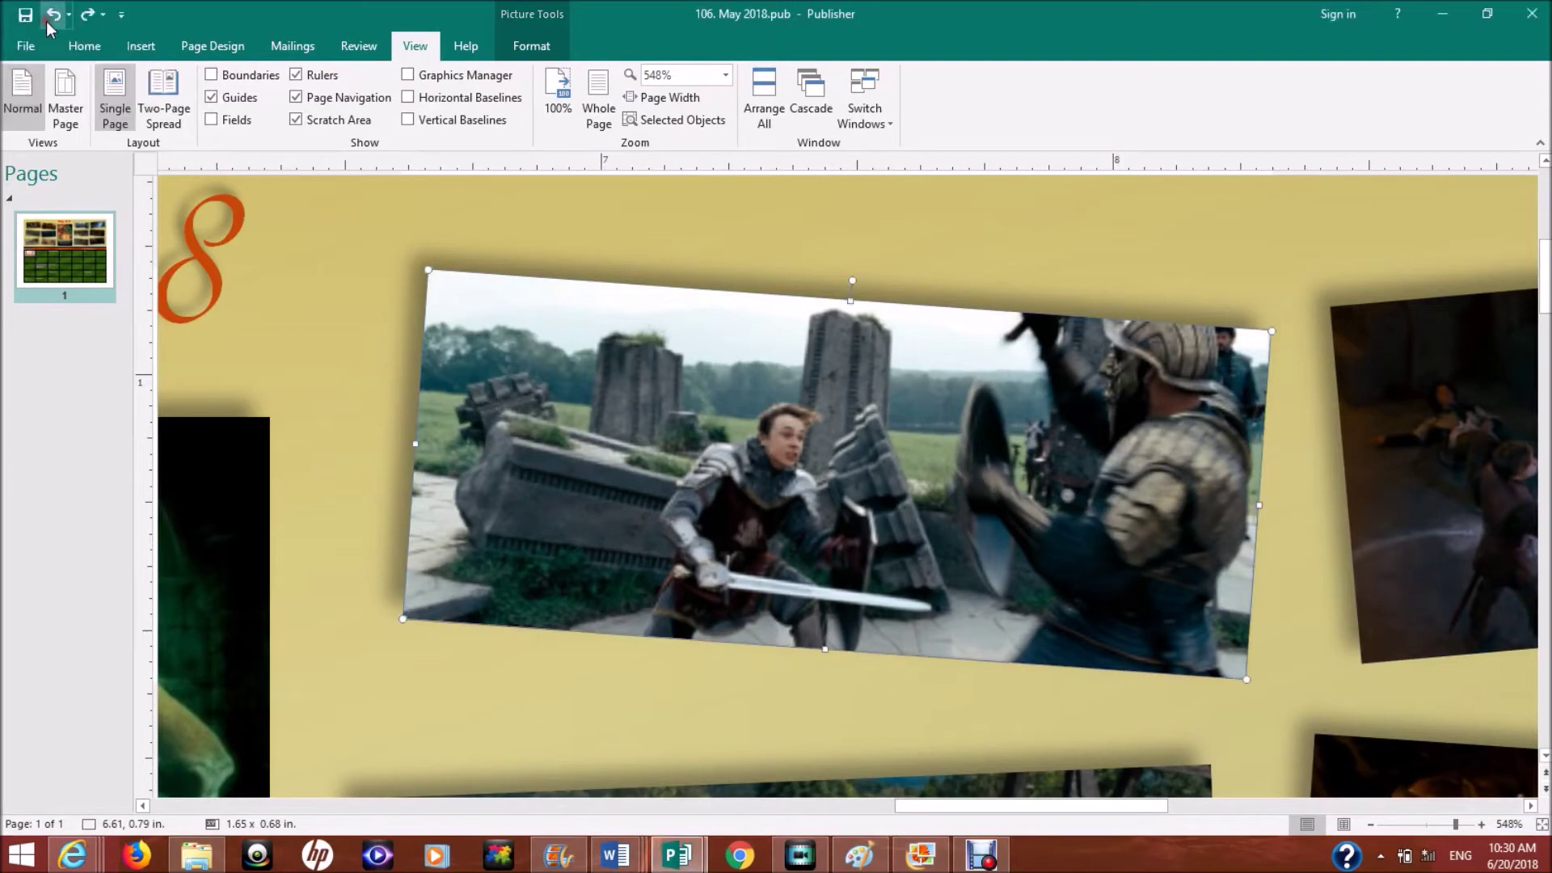
{"action": "left_click", "coordinate": [602, 113]}
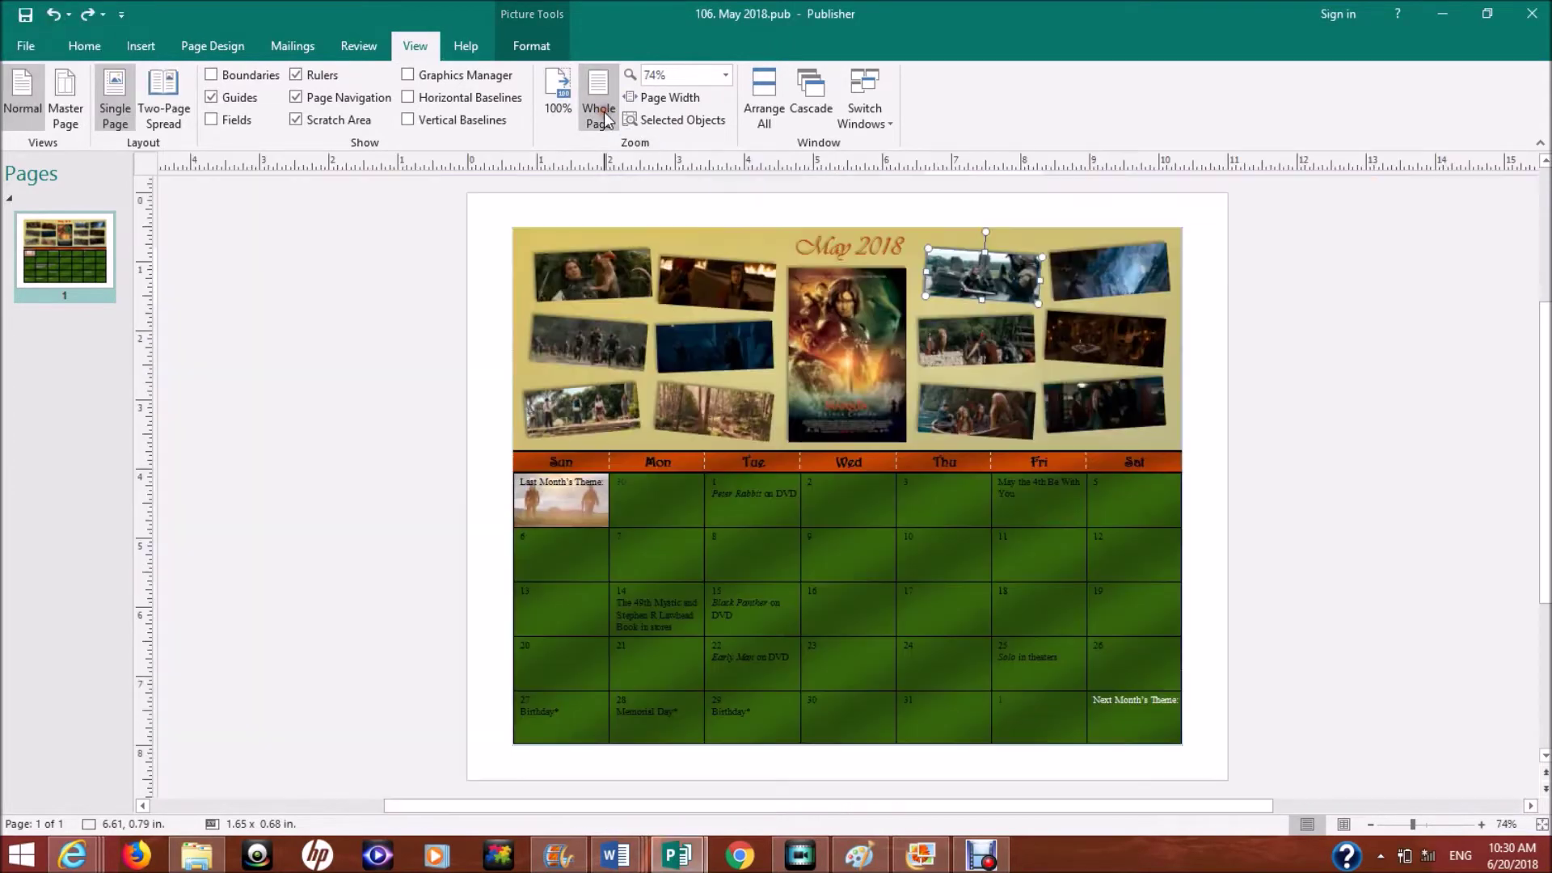
{"action": "left_click", "coordinate": [1371, 566]}
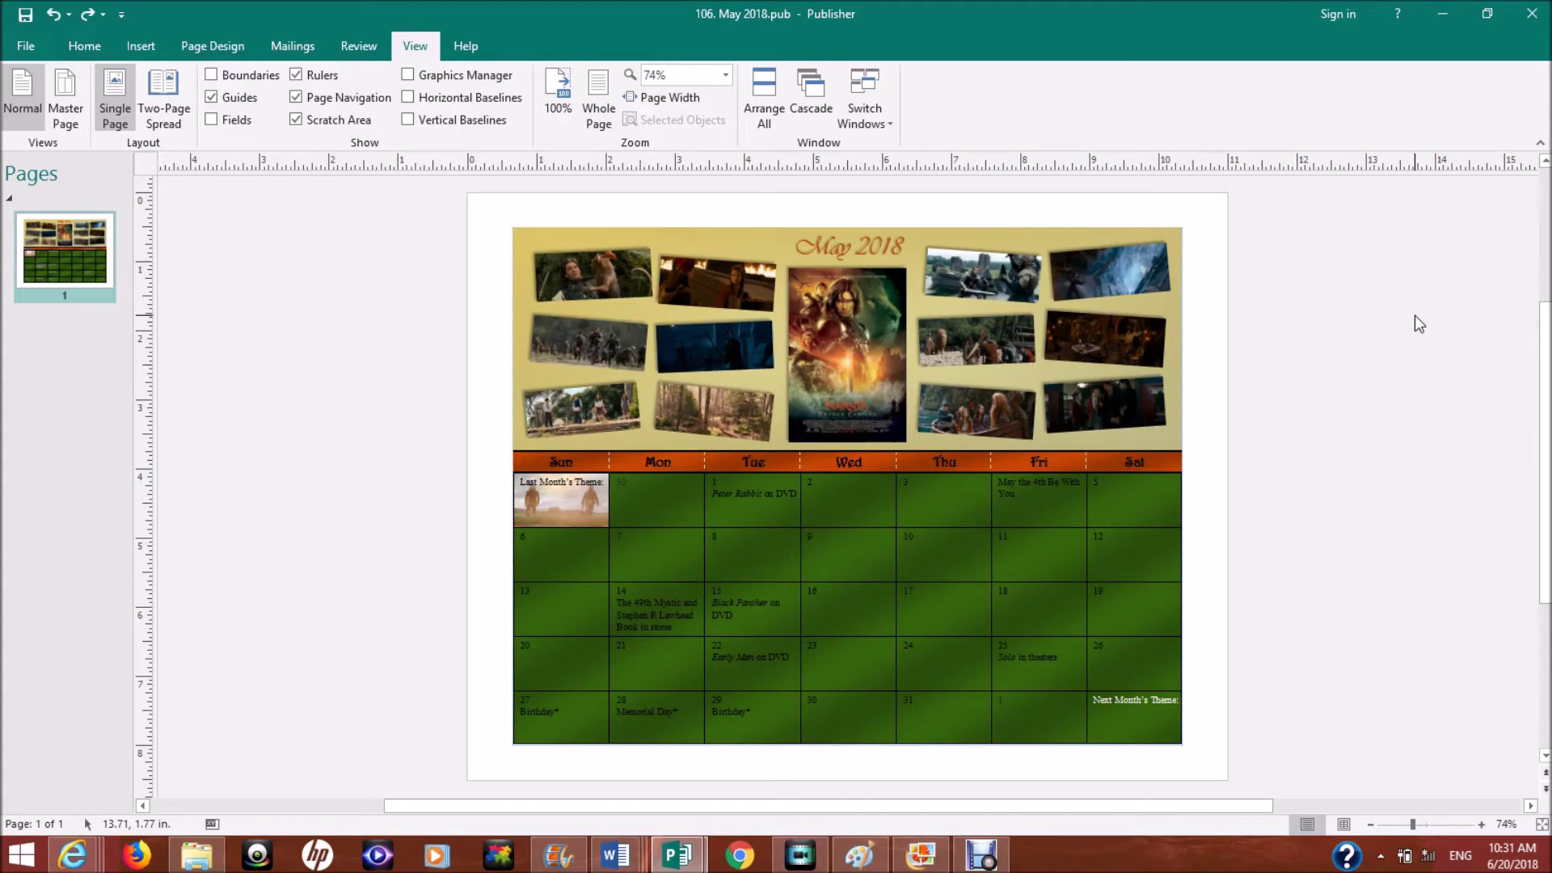
- Switch to the April 2014 publication and examine the Sat heading of its weekday row up close
{"action": "left_click", "coordinate": [1159, 462]}
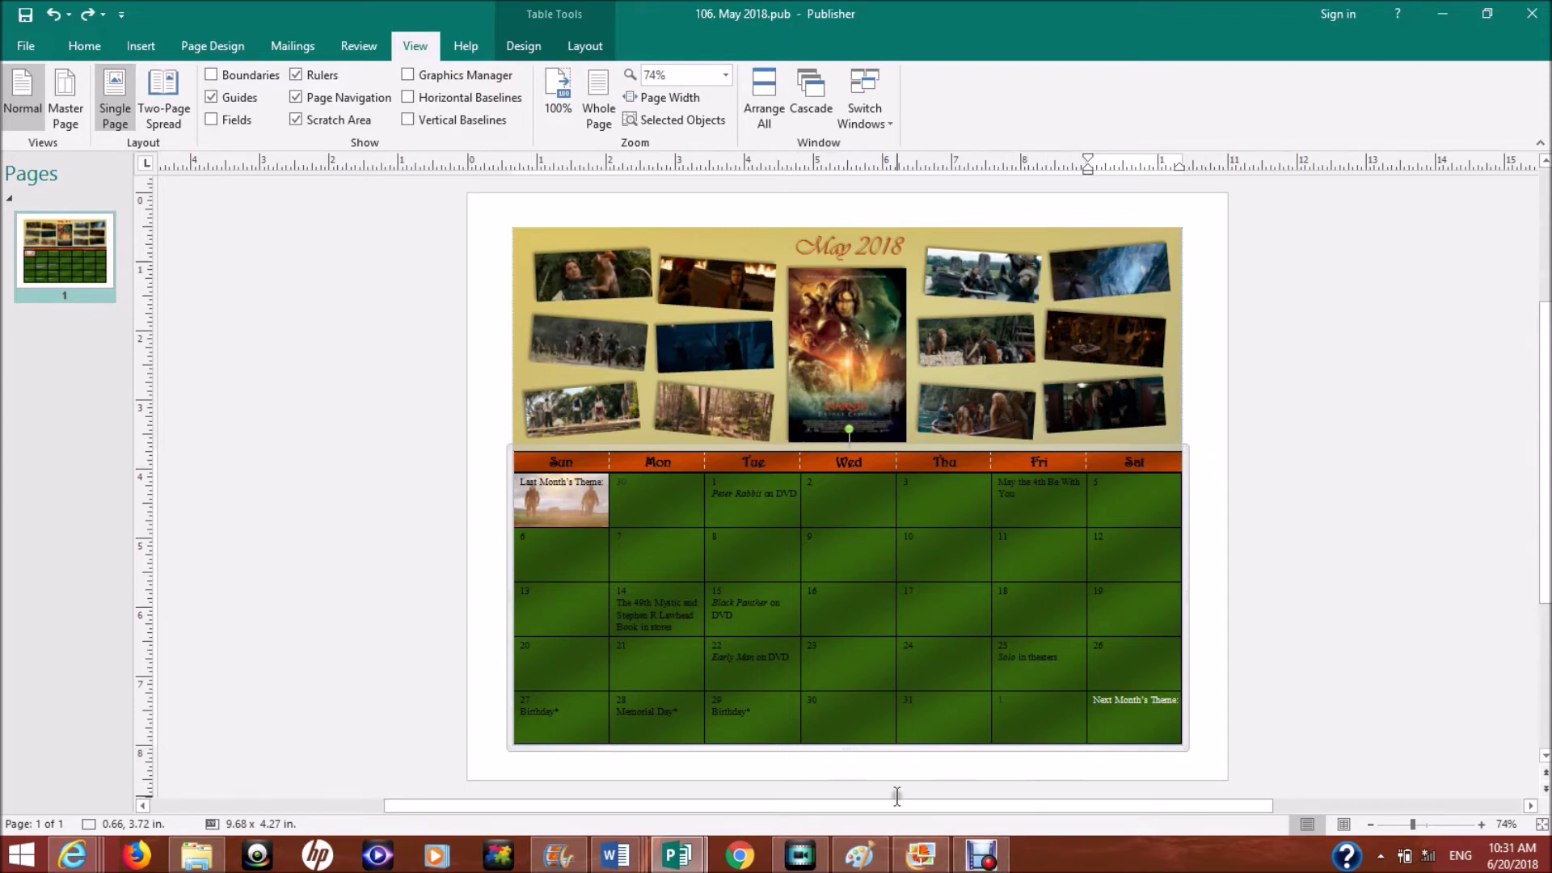
{"action": "left_click", "coordinate": [697, 864]}
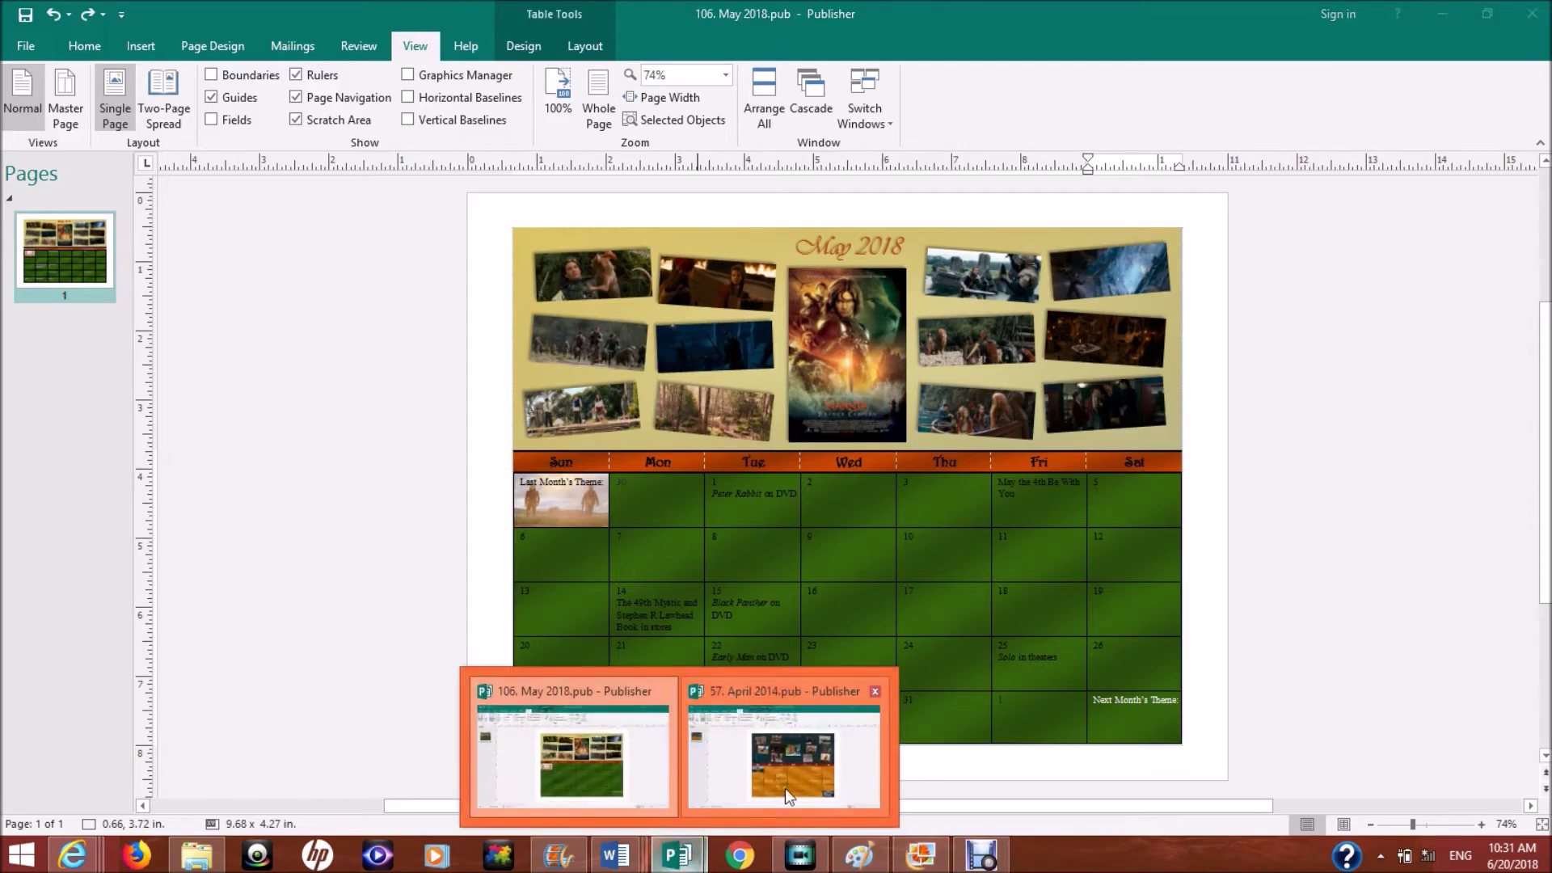
{"action": "left_click", "coordinate": [788, 783]}
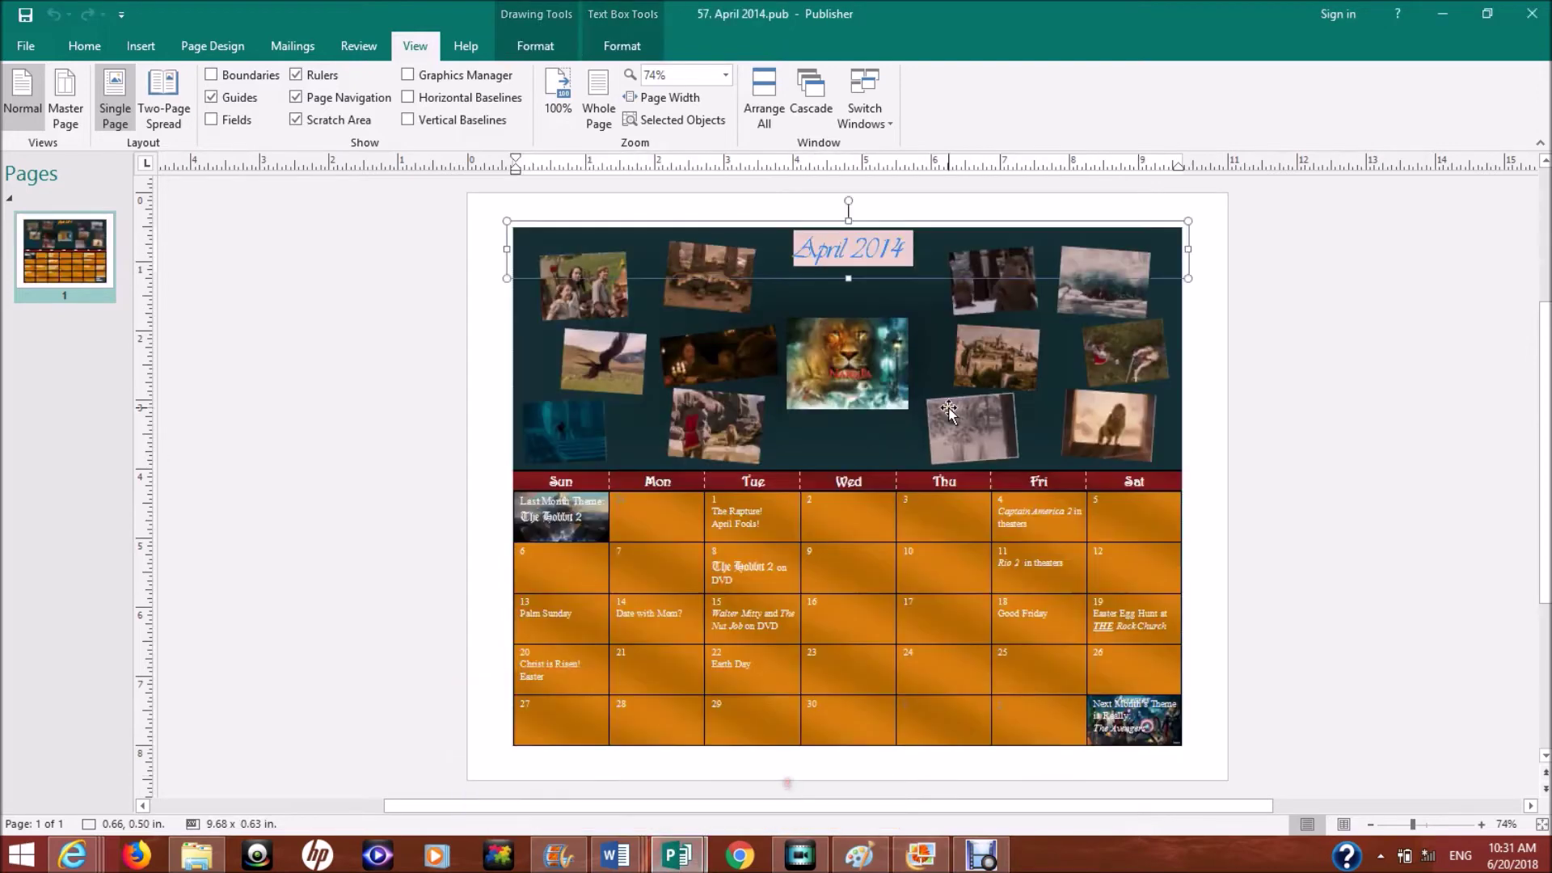
{"action": "left_click", "coordinate": [883, 485]}
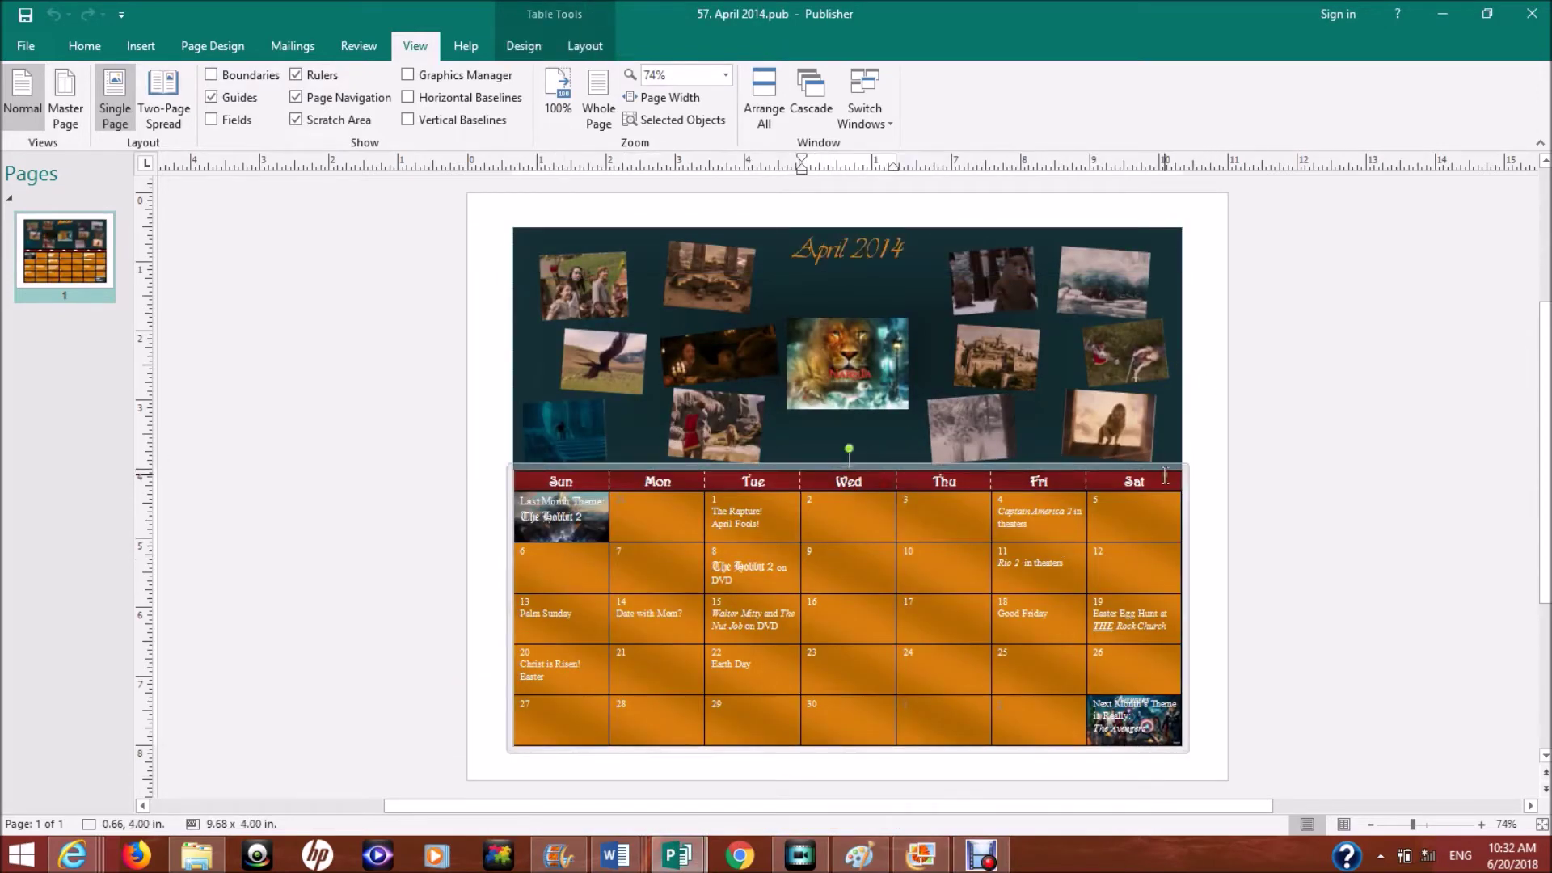
{"action": "left_click", "coordinate": [1132, 615]}
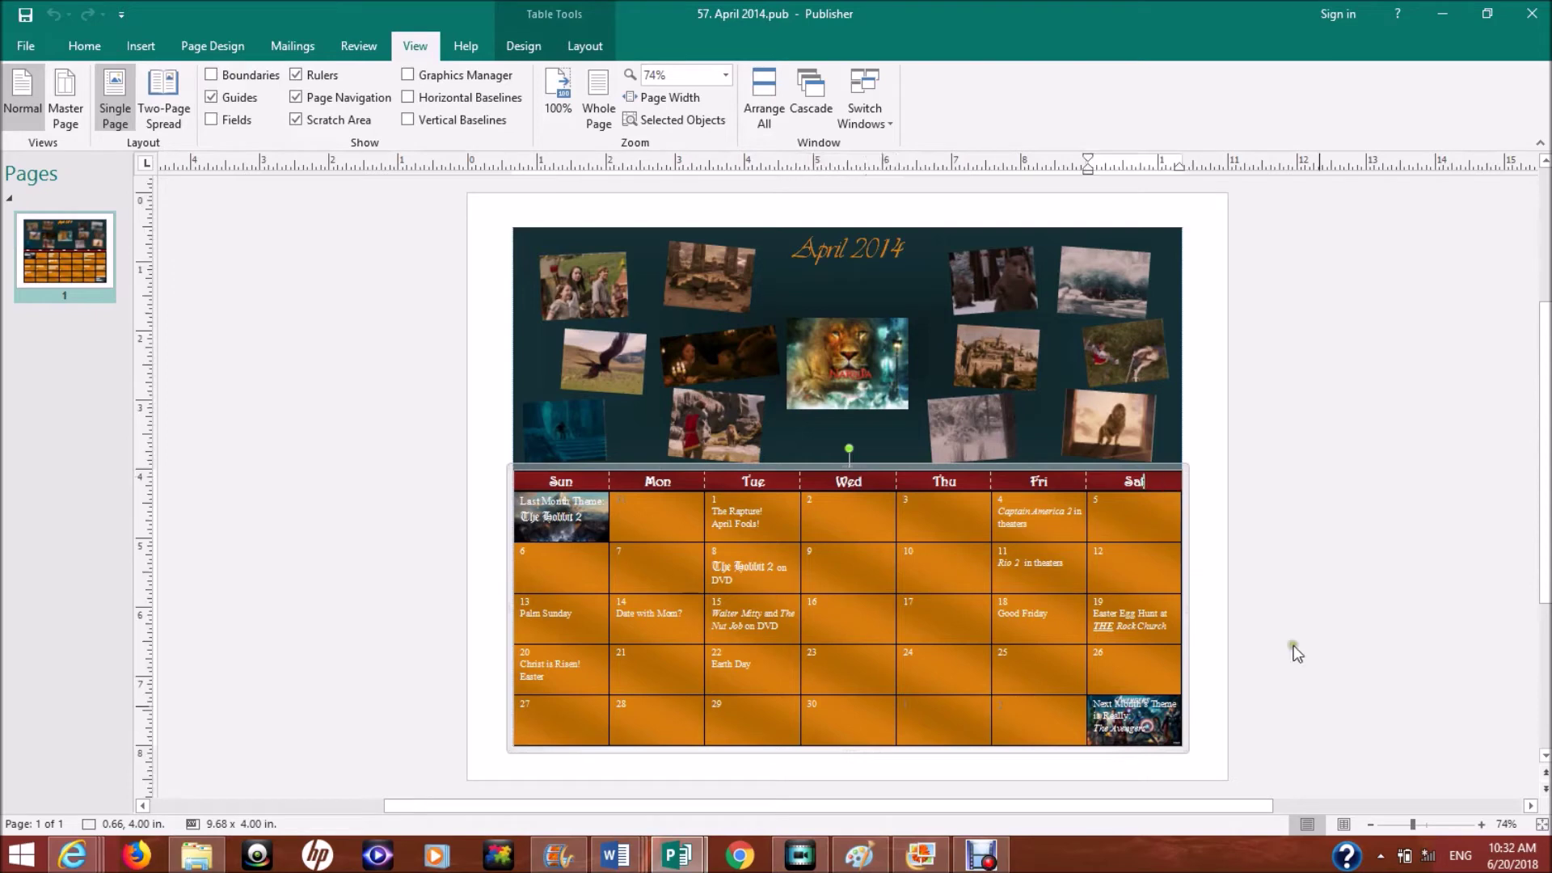
{"action": "left_click", "coordinate": [1459, 823]}
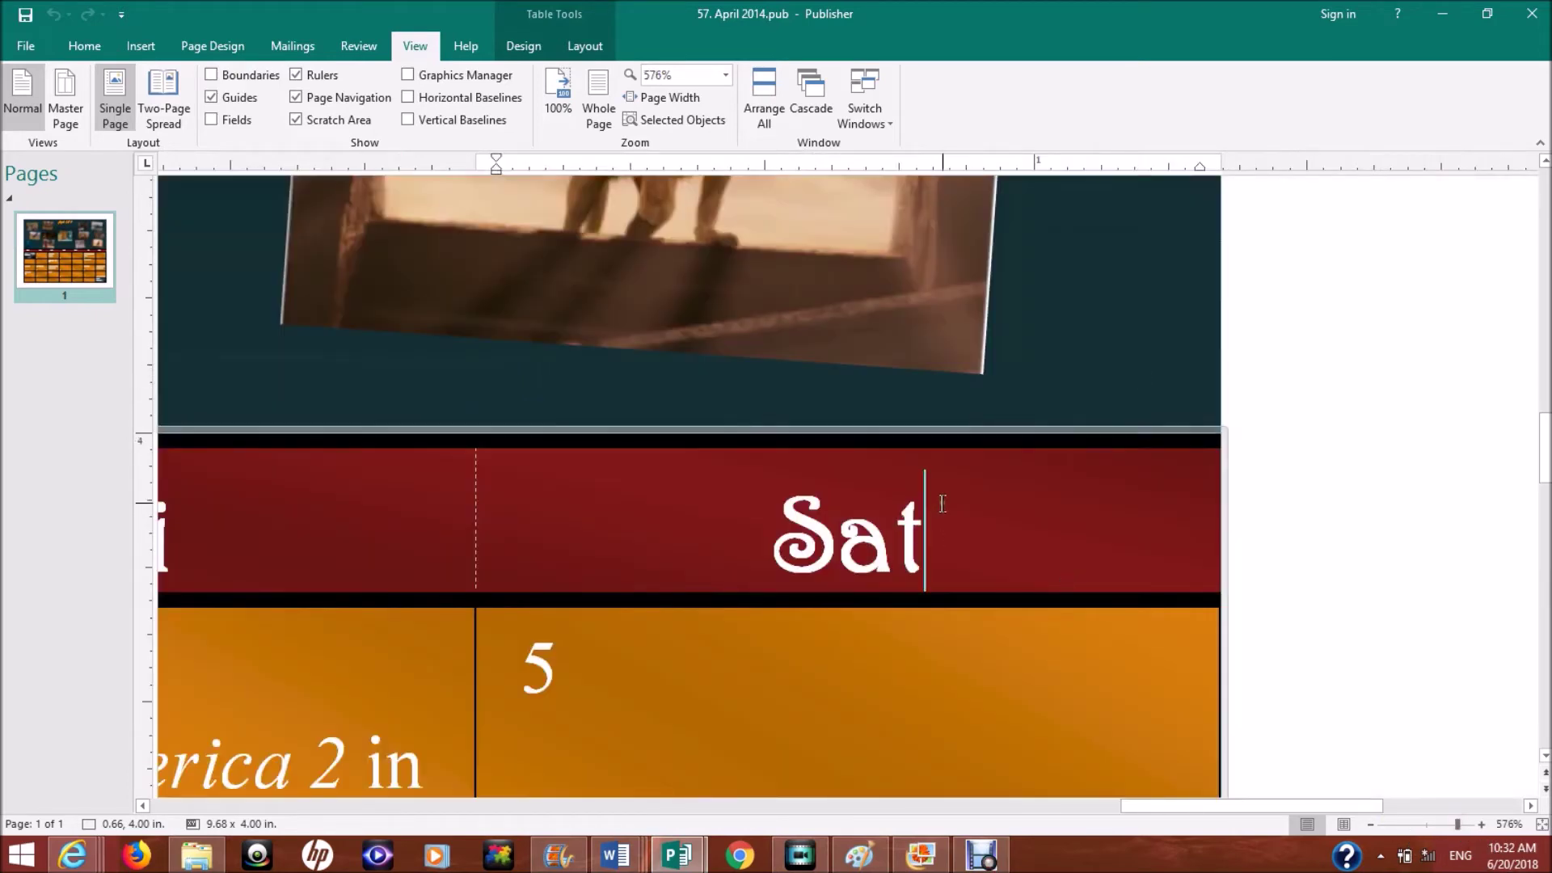
{"action": "left_click", "coordinate": [944, 708]}
- Go back to the May 2018 publication and magnify the Wed heading of its weekday row
{"action": "mouse_move", "coordinate": [678, 855]}
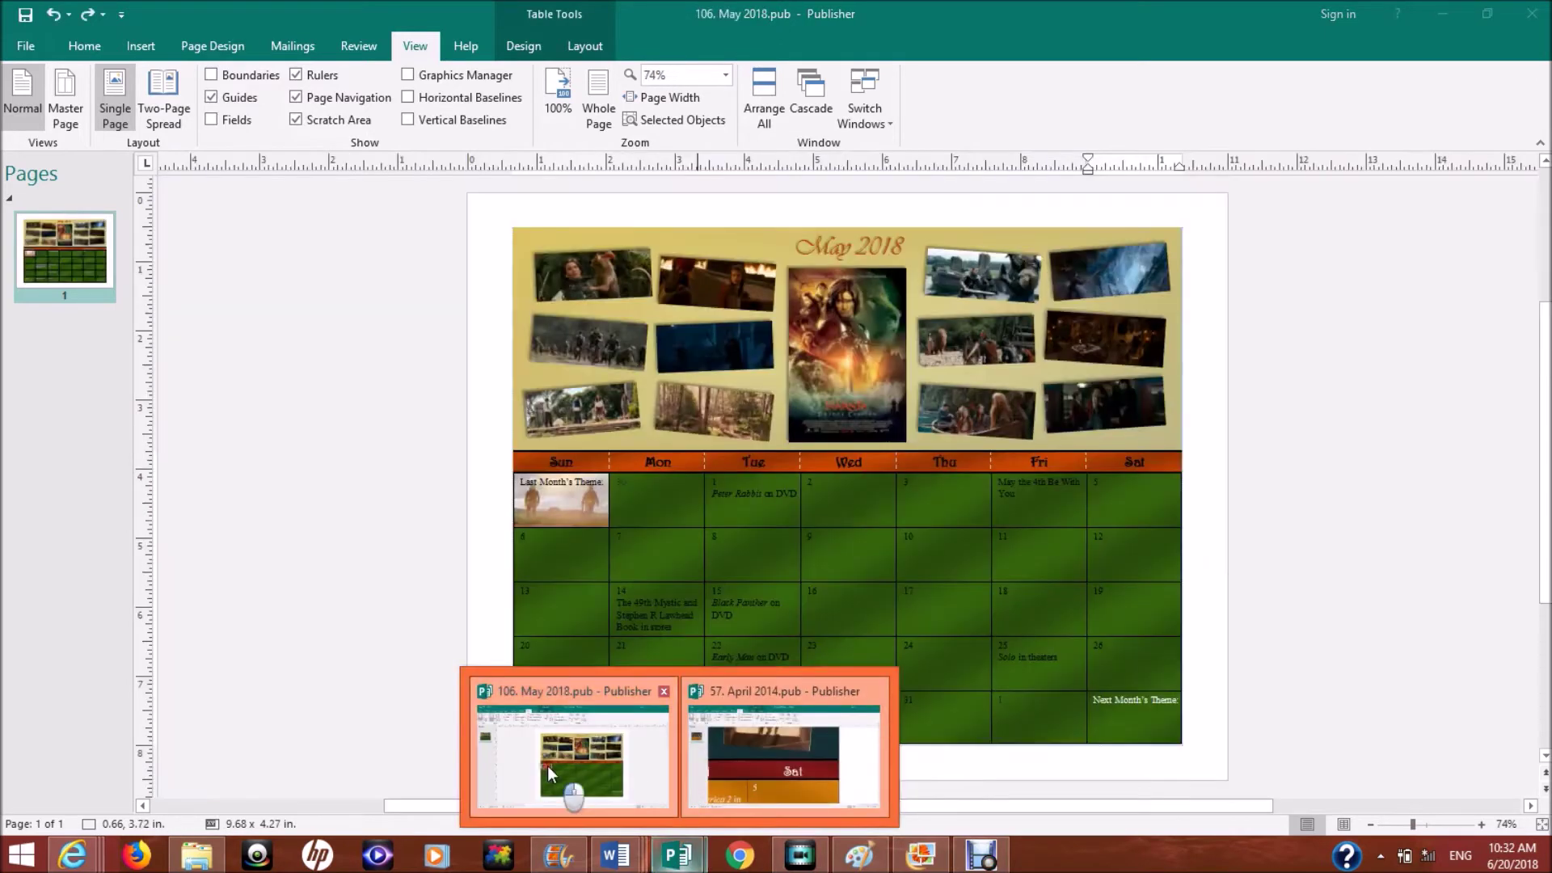
{"action": "left_click", "coordinate": [547, 765]}
{"action": "left_click", "coordinate": [881, 462]}
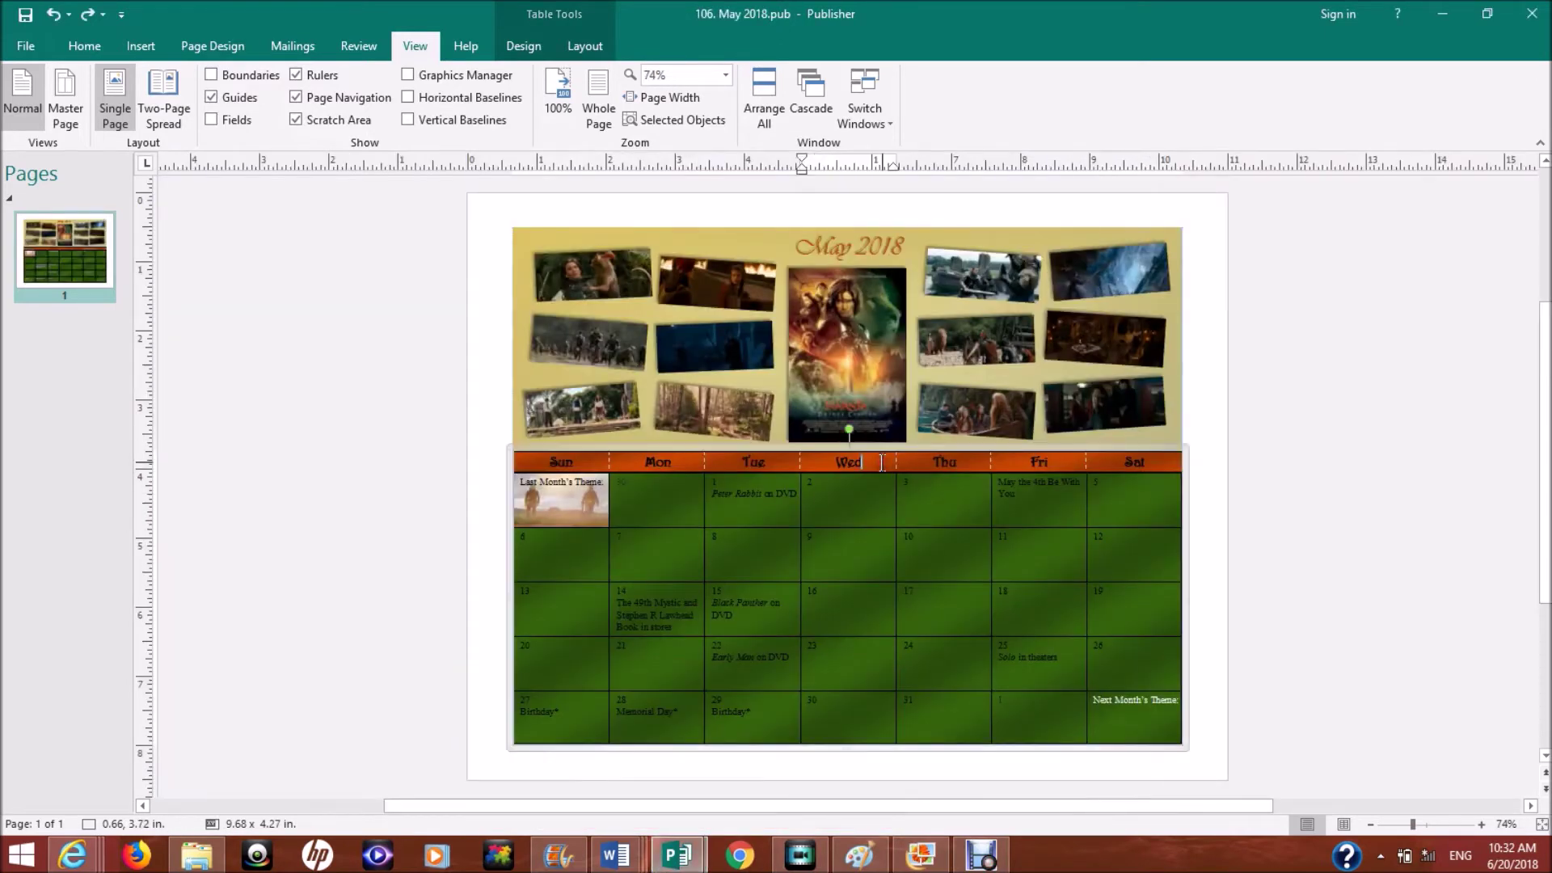
{"action": "left_click", "coordinate": [1460, 827]}
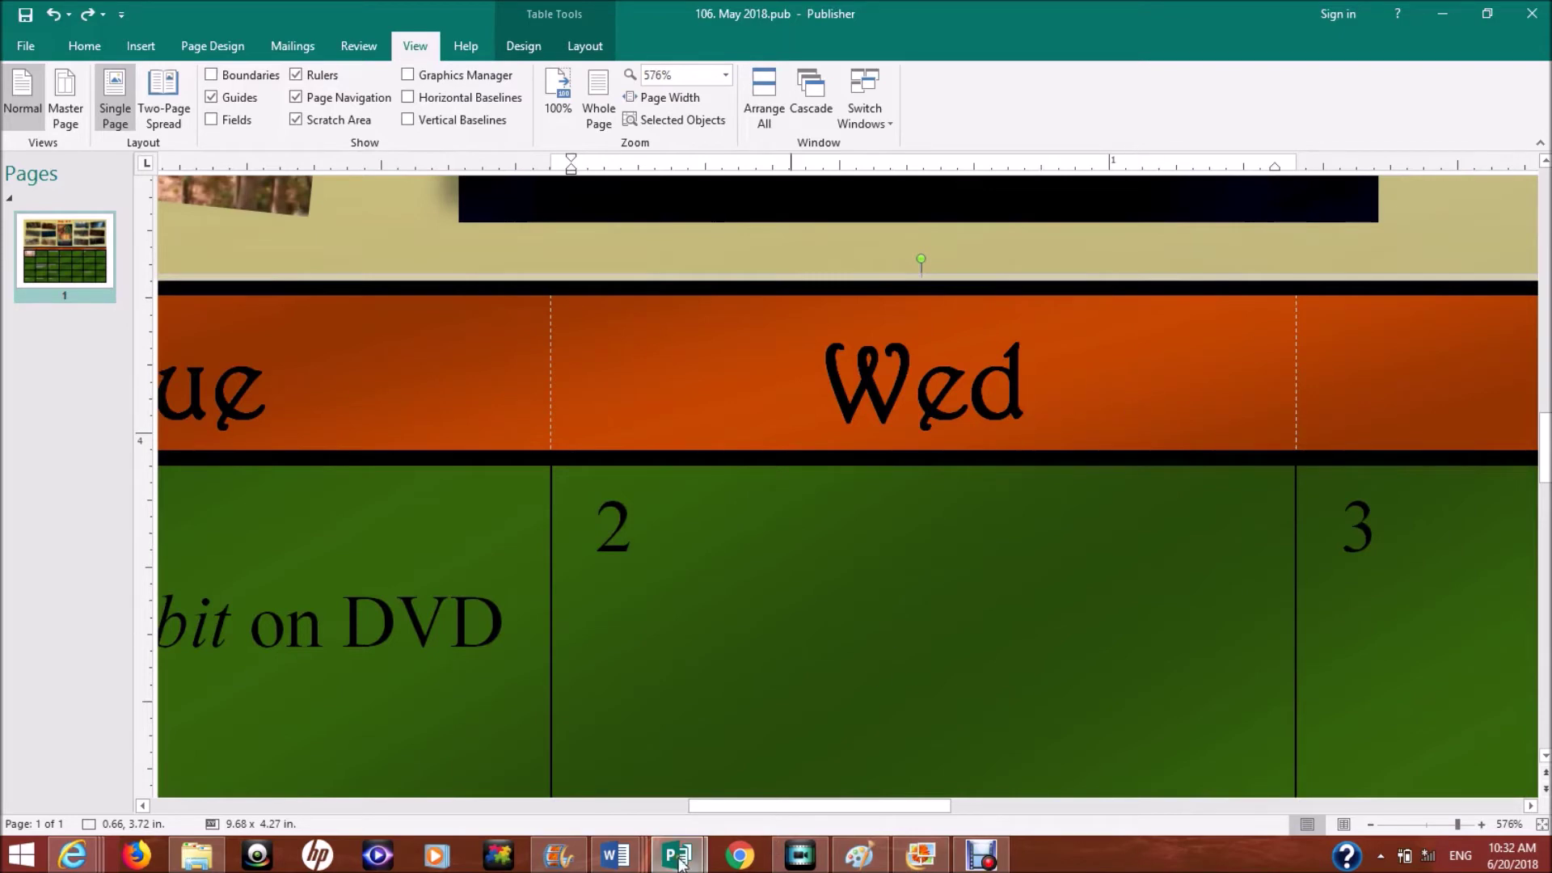
- Compare the magnified weekday headings of April 2014 and May 2018 again, finishing with the whole May 2018 page in view and nothing selected
{"action": "mouse_move", "coordinate": [681, 864]}
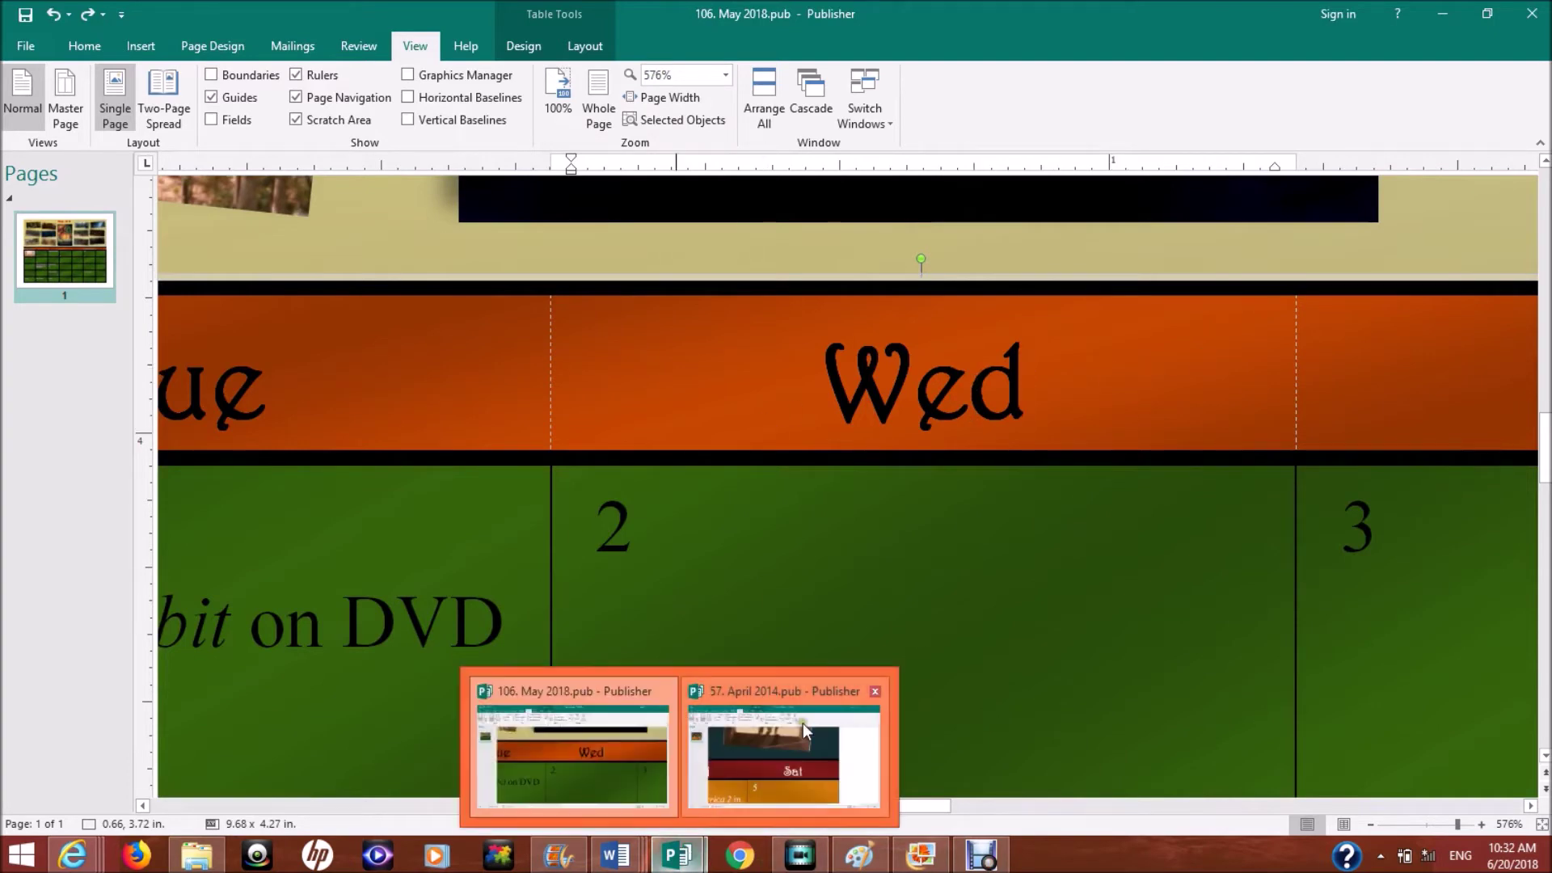
{"action": "left_click", "coordinate": [803, 723]}
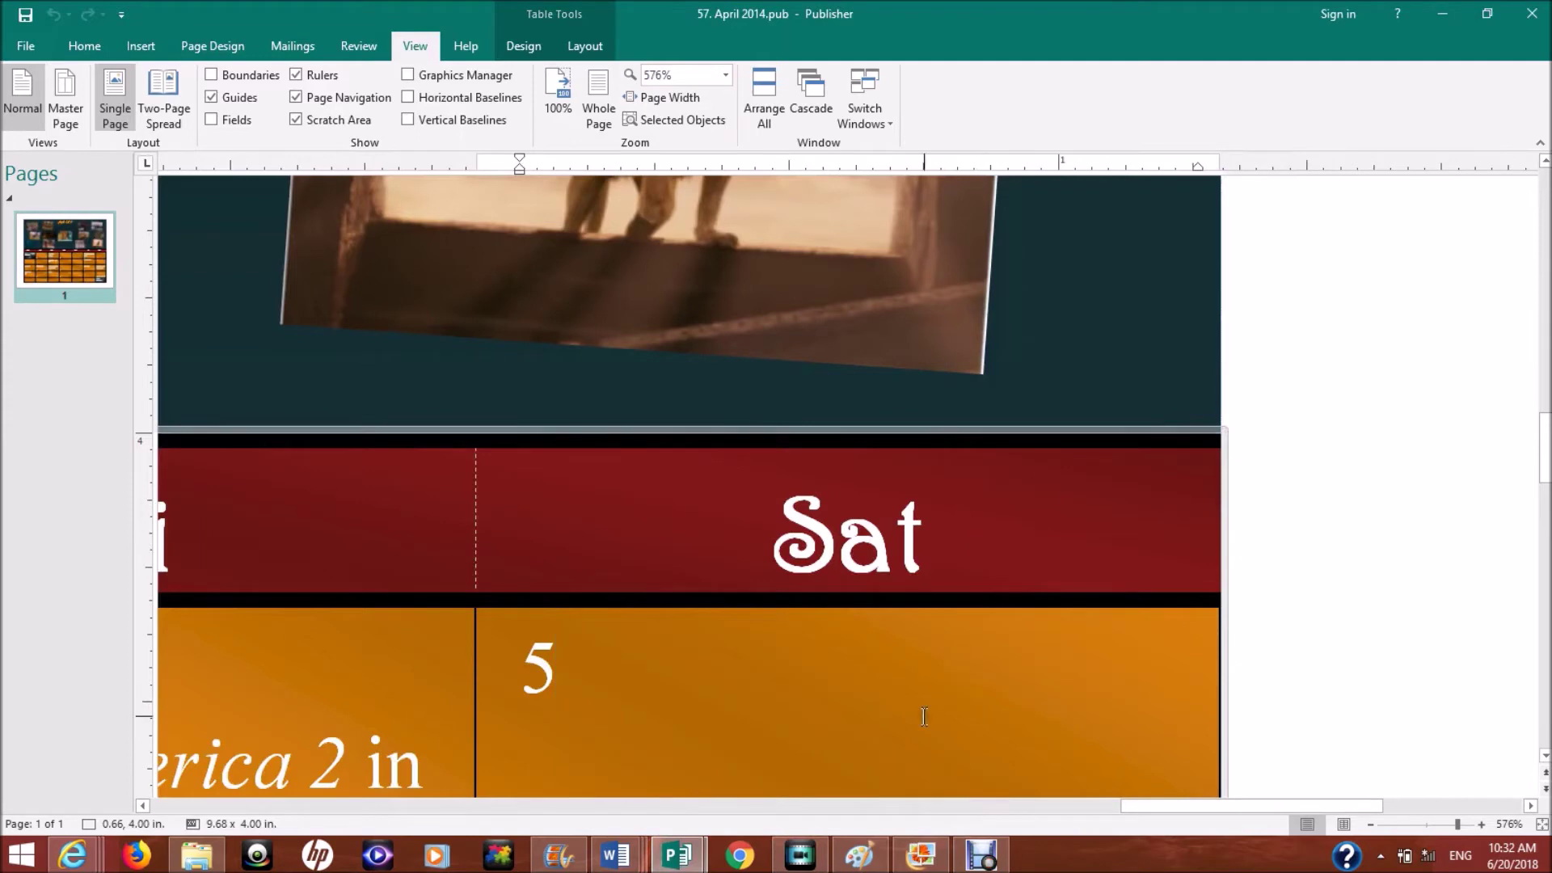
{"action": "mouse_move", "coordinate": [678, 856]}
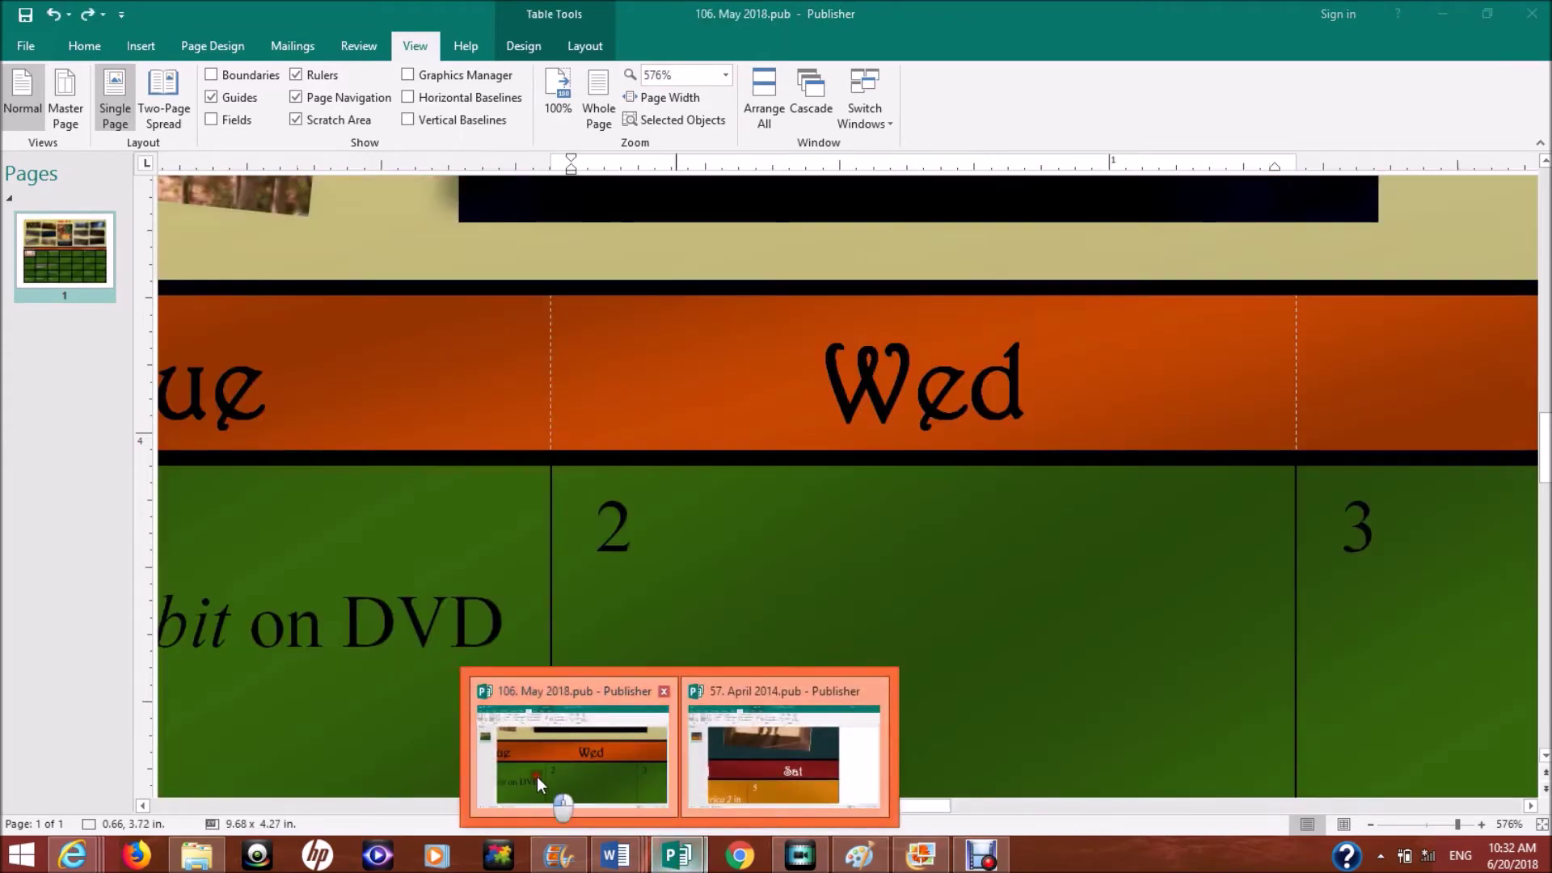
{"action": "left_click", "coordinate": [537, 776]}
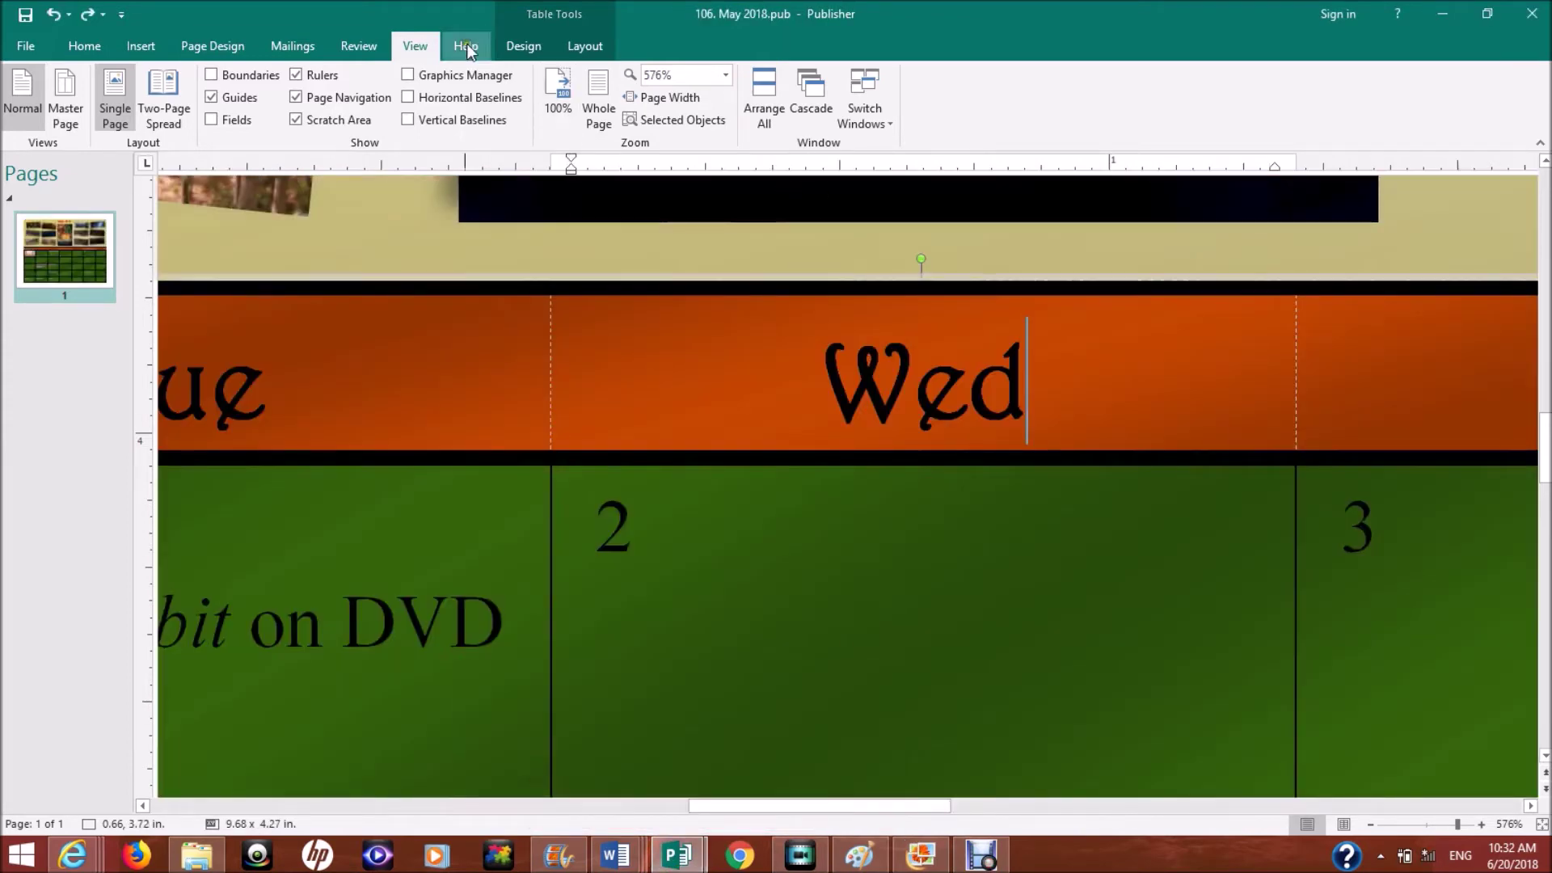
{"action": "left_click", "coordinate": [599, 97]}
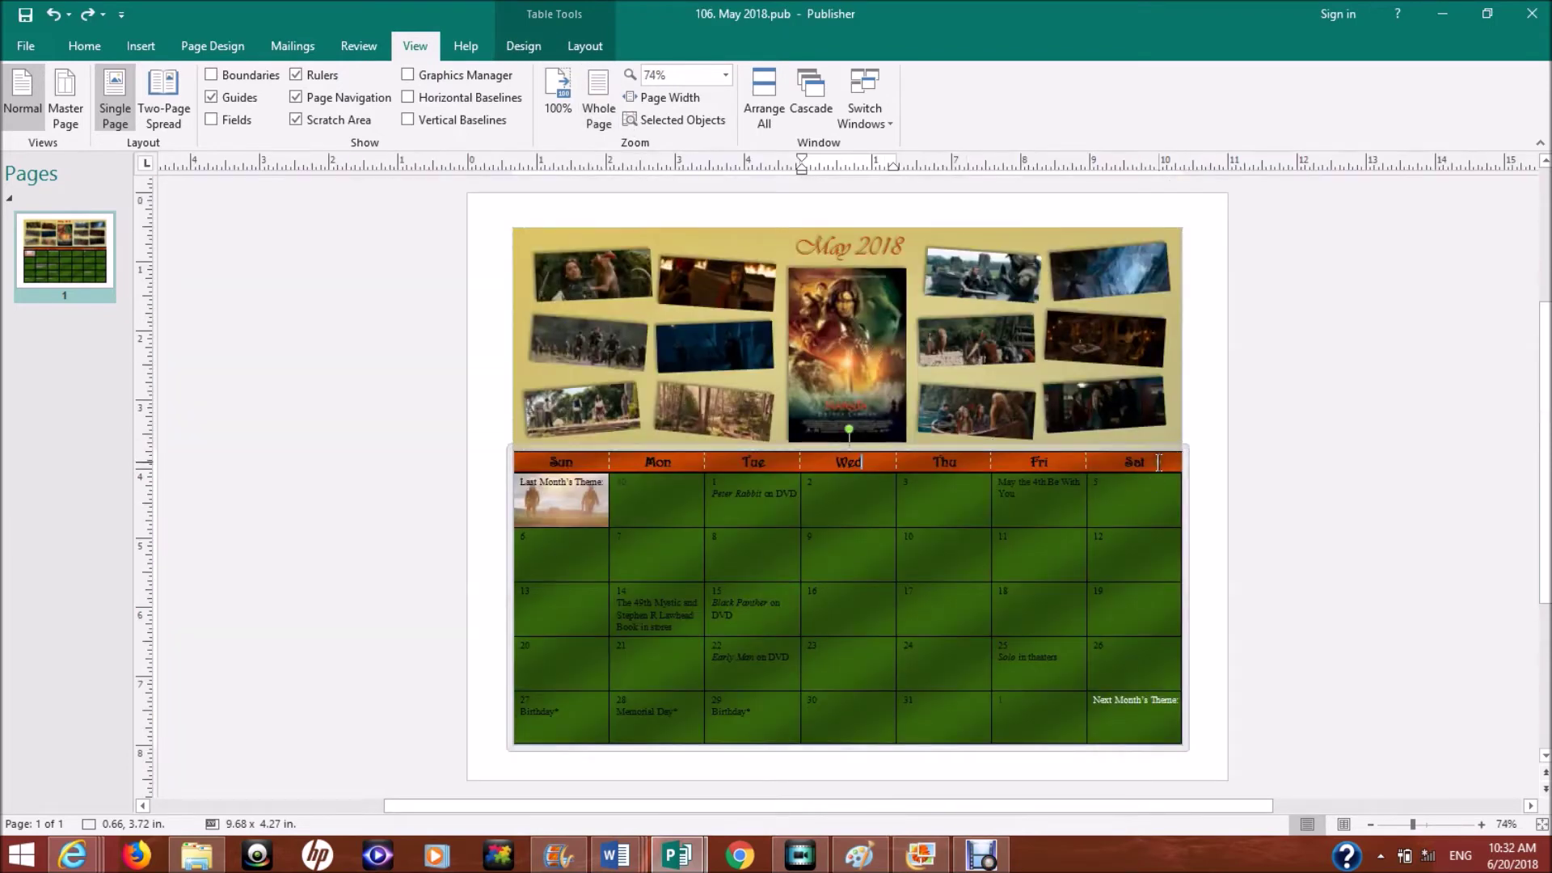
{"action": "left_click", "coordinate": [1158, 462]}
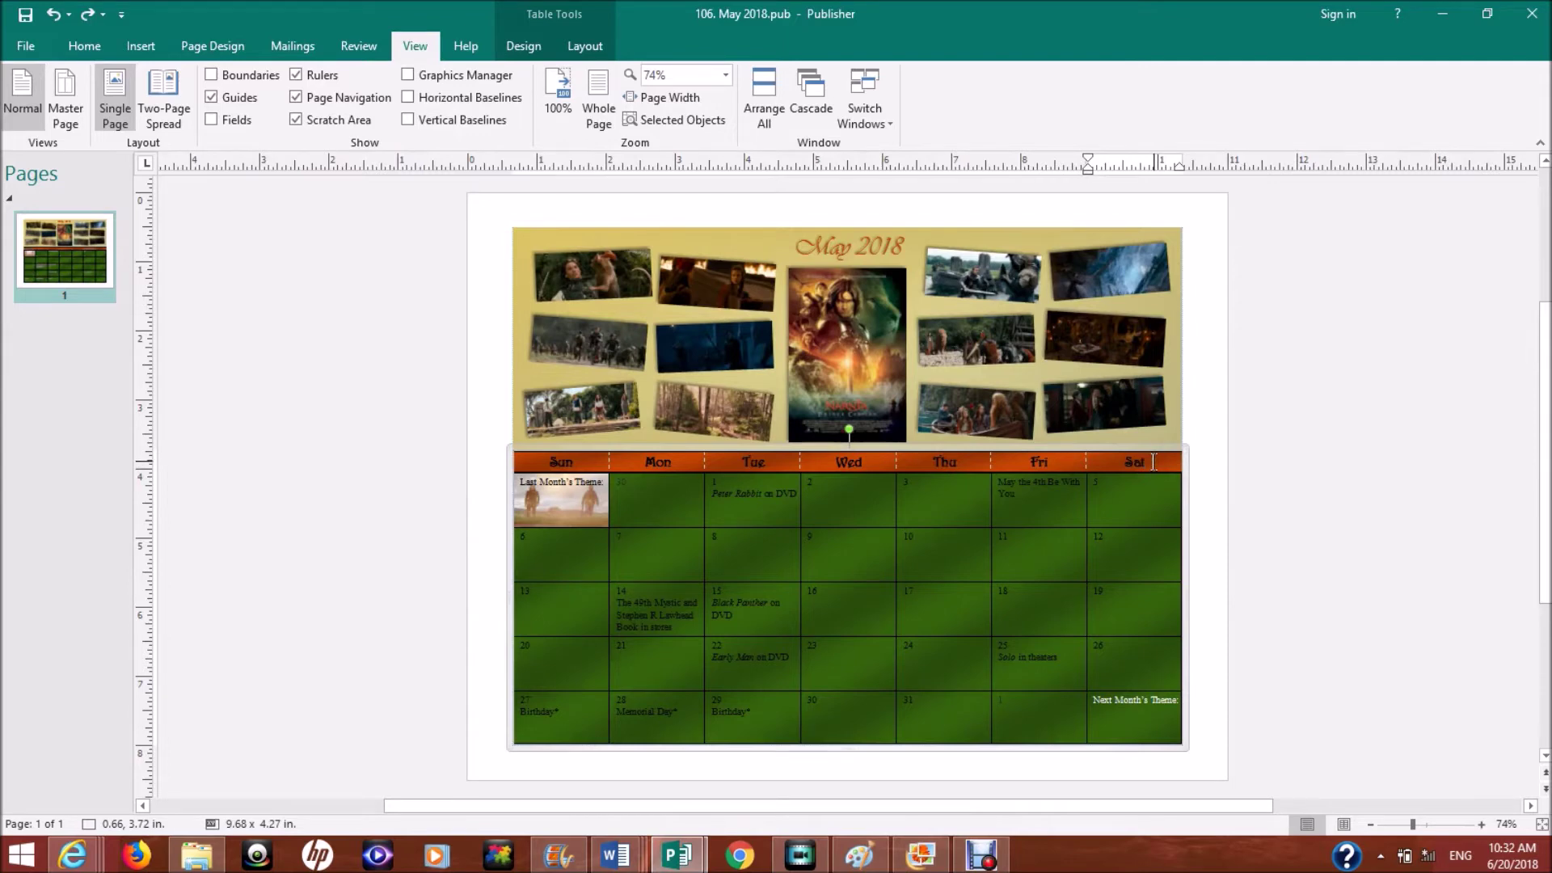
{"action": "left_click", "coordinate": [1419, 429]}
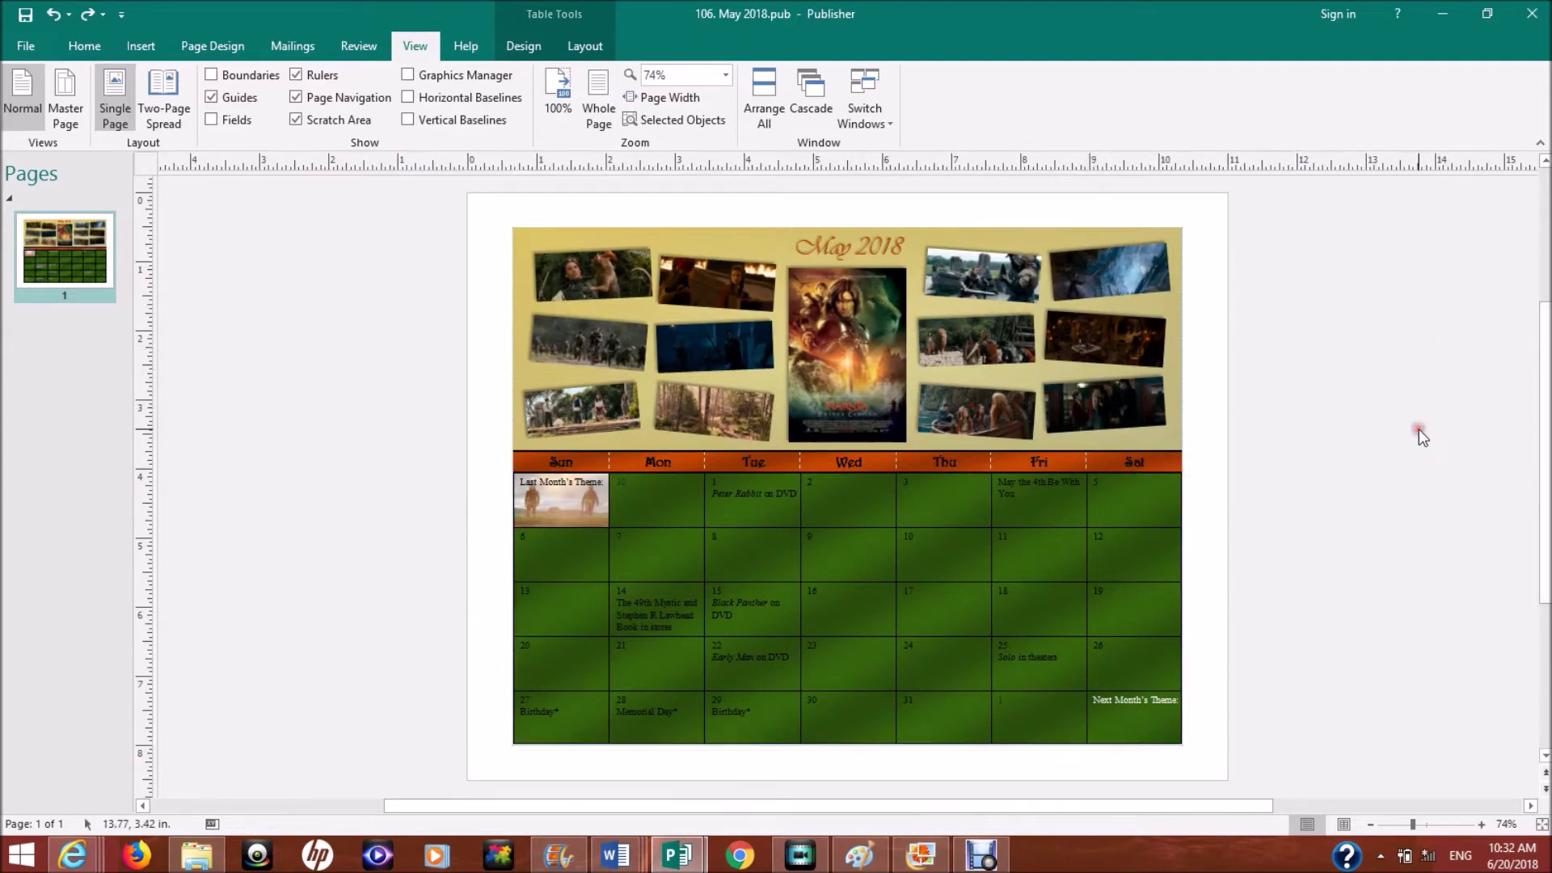
- Magnify the Prince Caspian poster in the May 2018 header and look it over from its tagline to the credits
{"action": "left_click", "coordinate": [855, 360]}
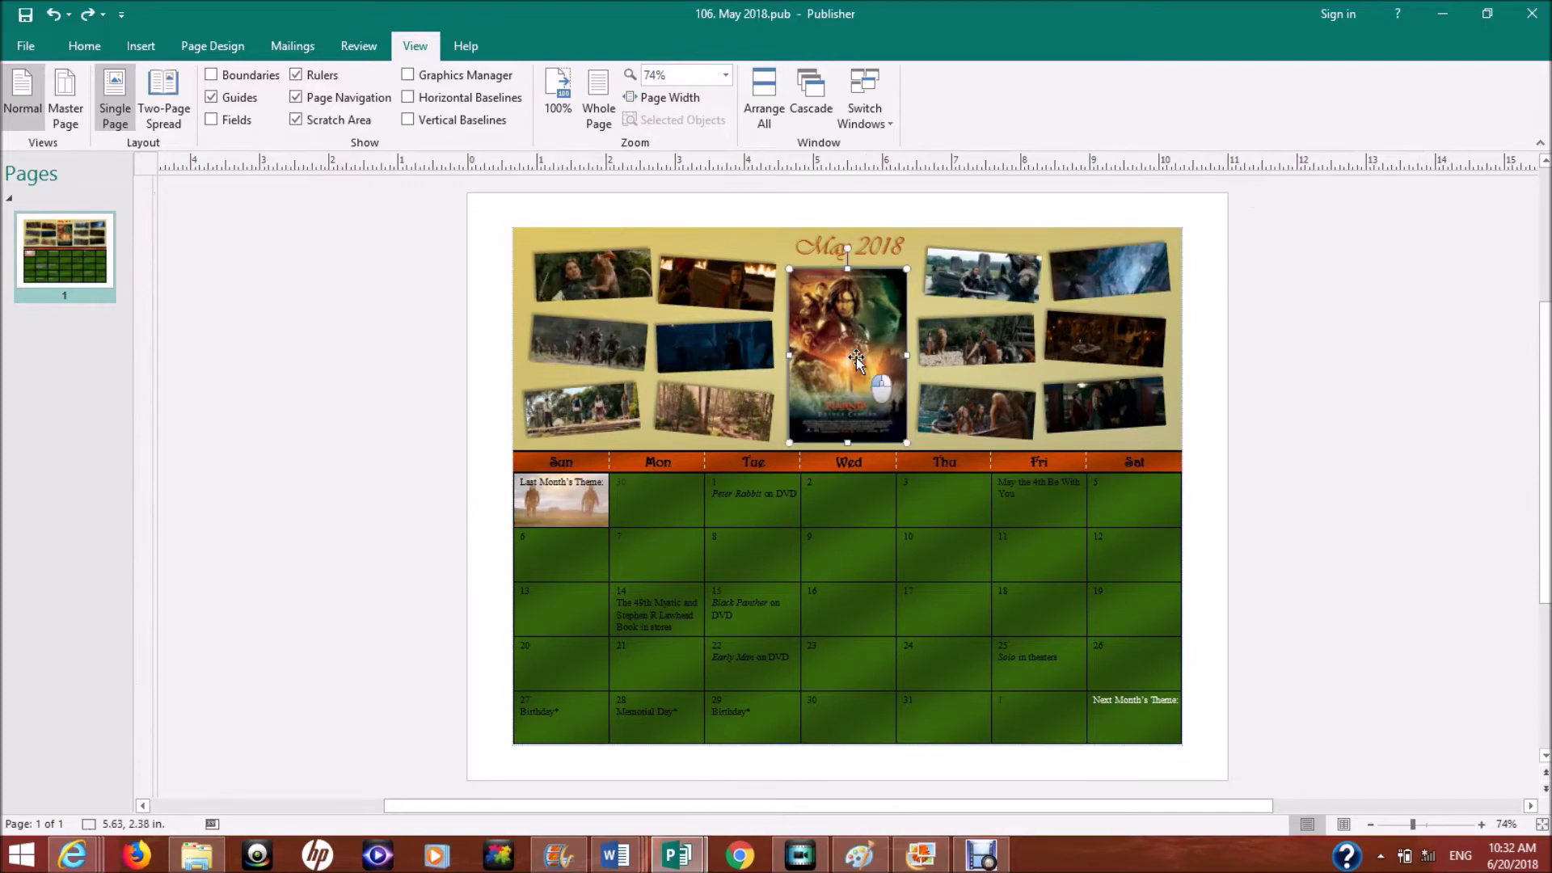
{"action": "left_click", "coordinate": [1451, 824]}
{"action": "scroll", "coordinate": [1547, 319], "scroll_direction": "up", "scroll_amount": 10}
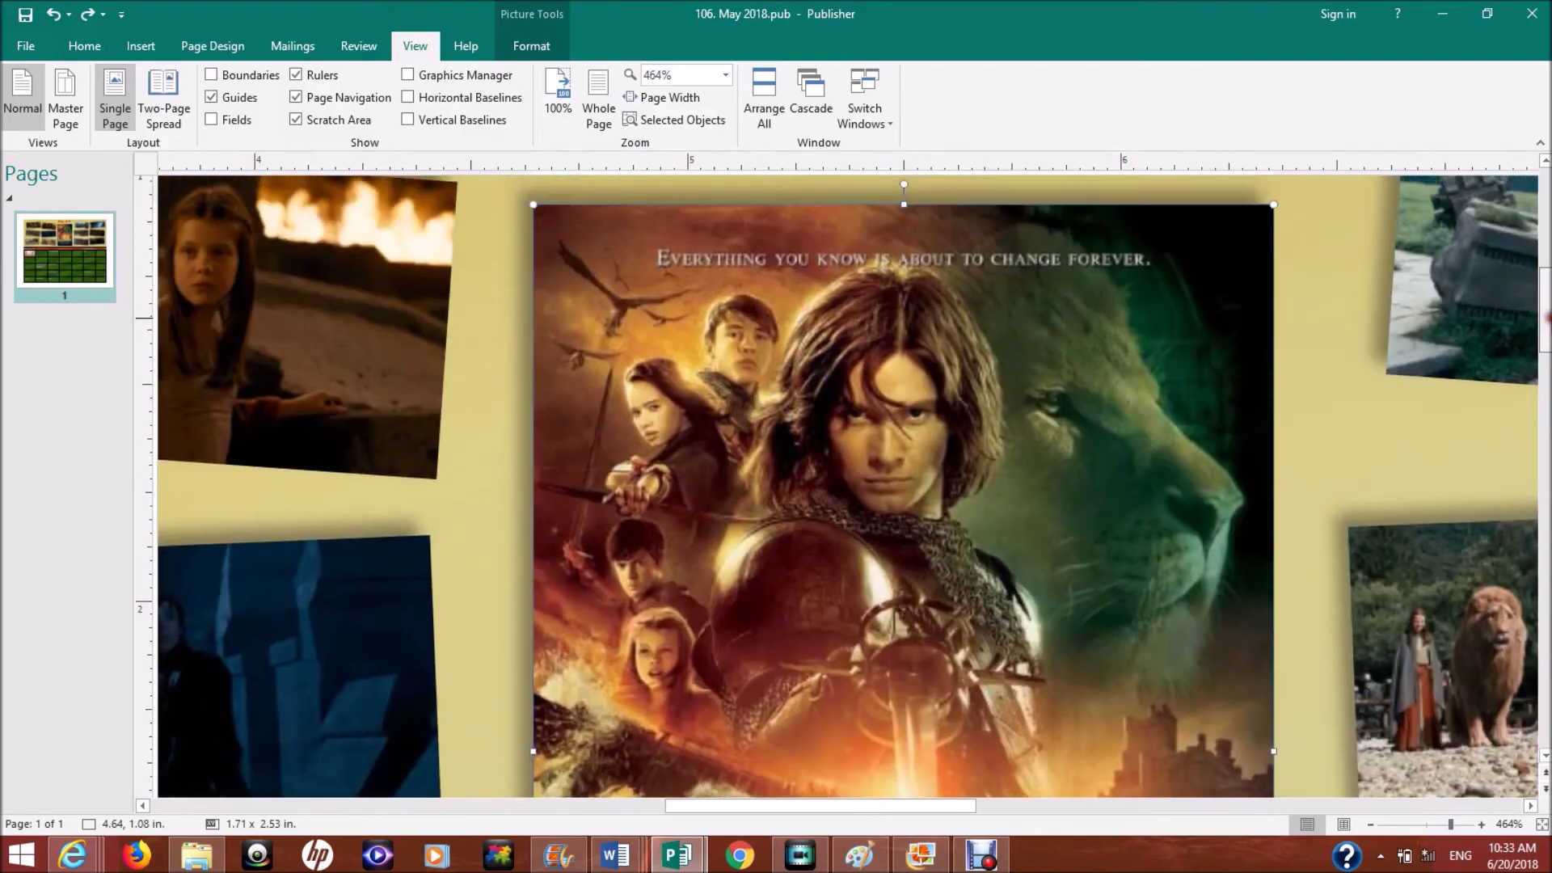
{"action": "scroll", "coordinate": [903, 485], "scroll_direction": "down", "scroll_amount": 8}
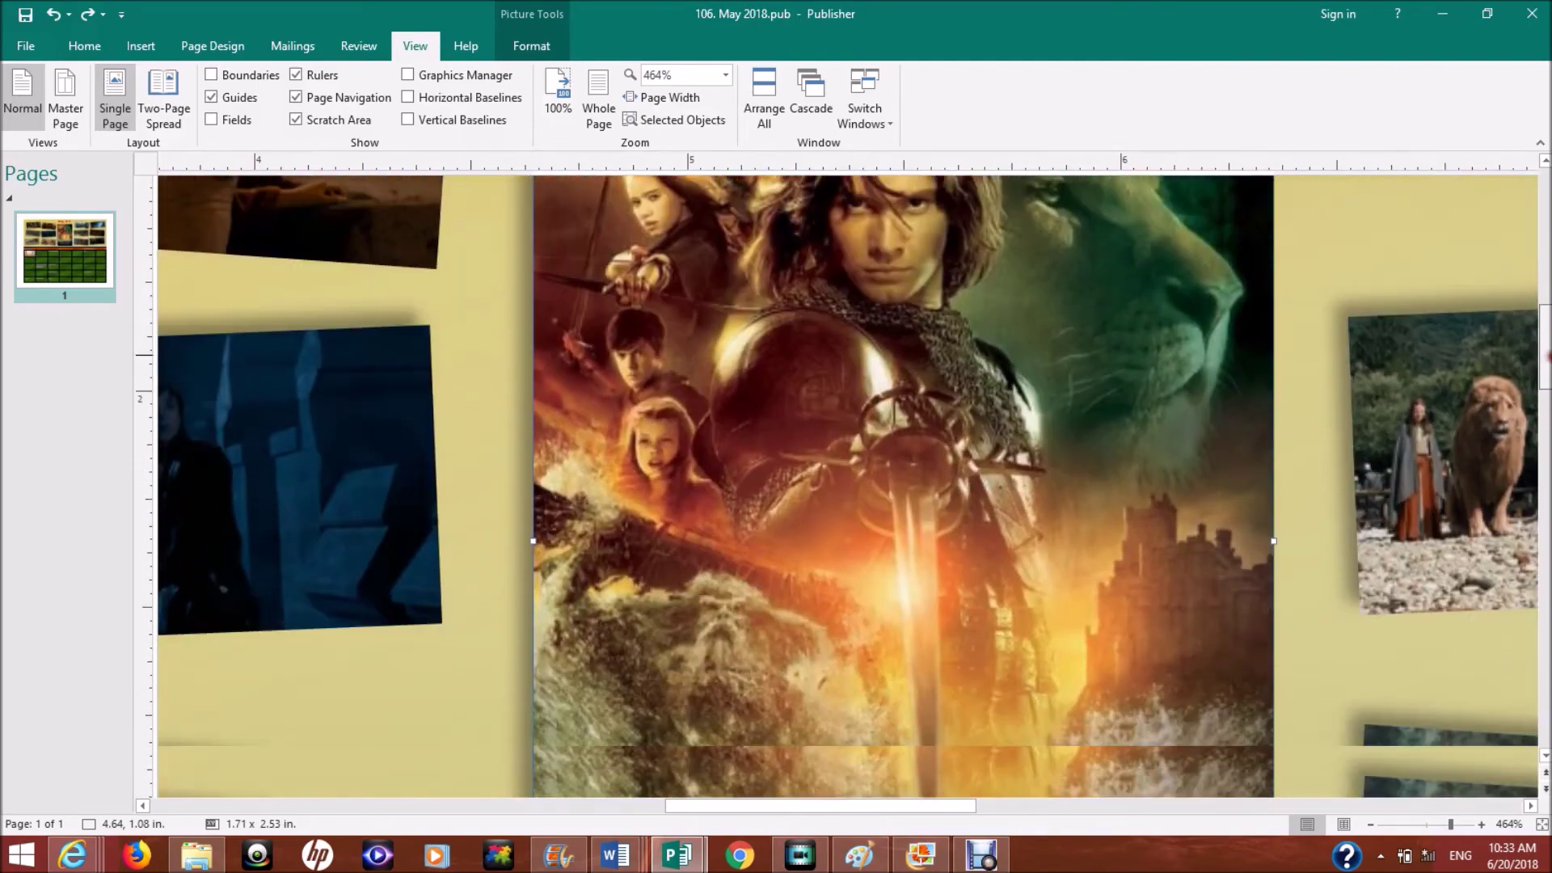
{"action": "scroll", "coordinate": [903, 485], "scroll_direction": "up", "scroll_amount": 8}
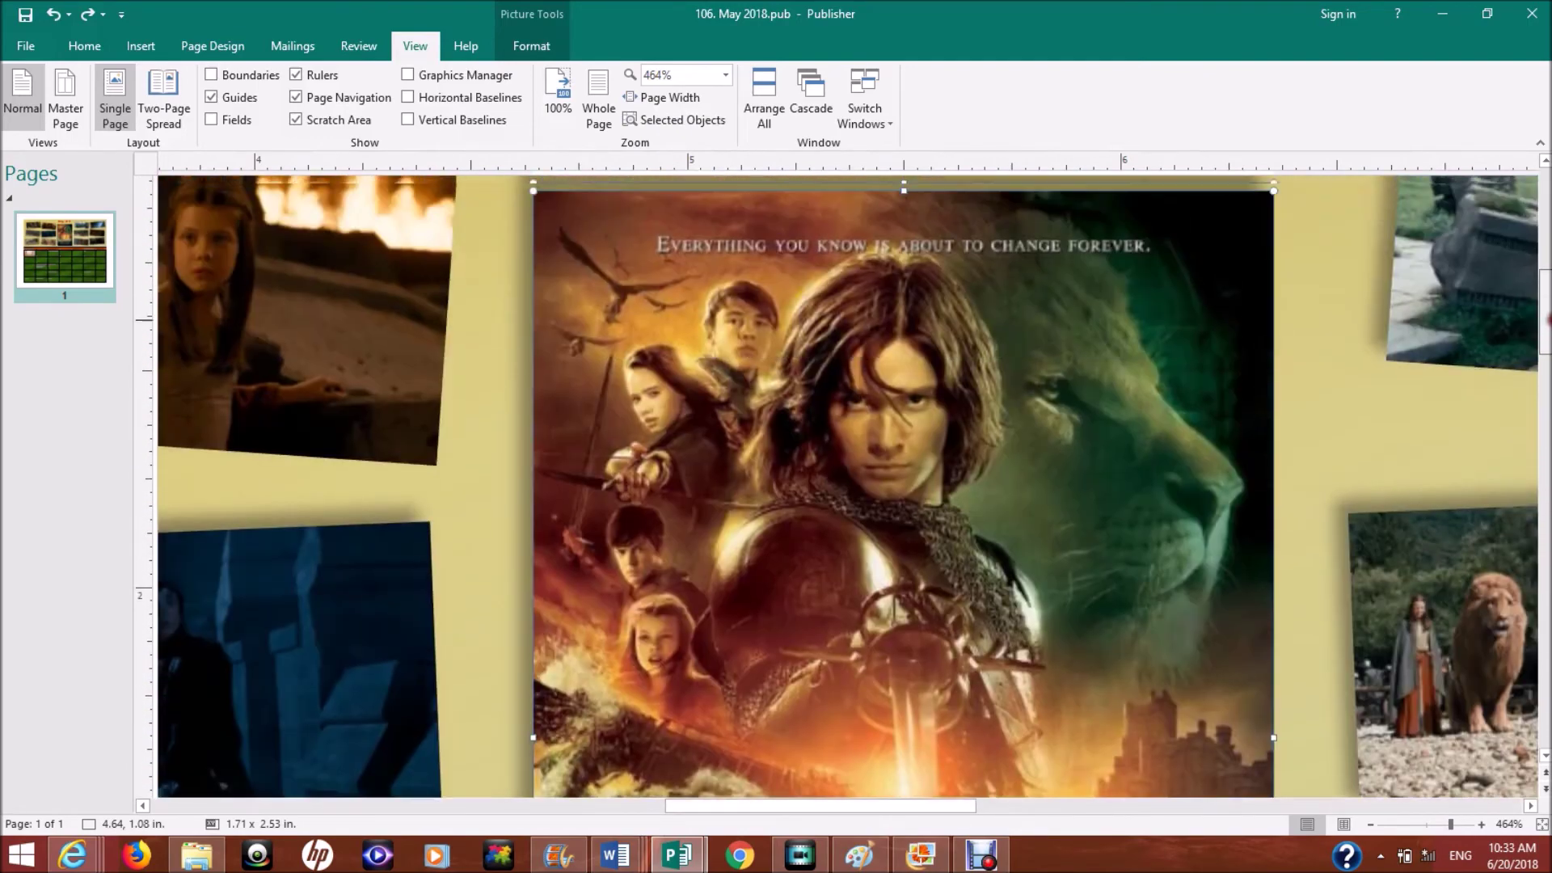
{"action": "scroll", "coordinate": [903, 485], "scroll_direction": "down", "scroll_amount": 8}
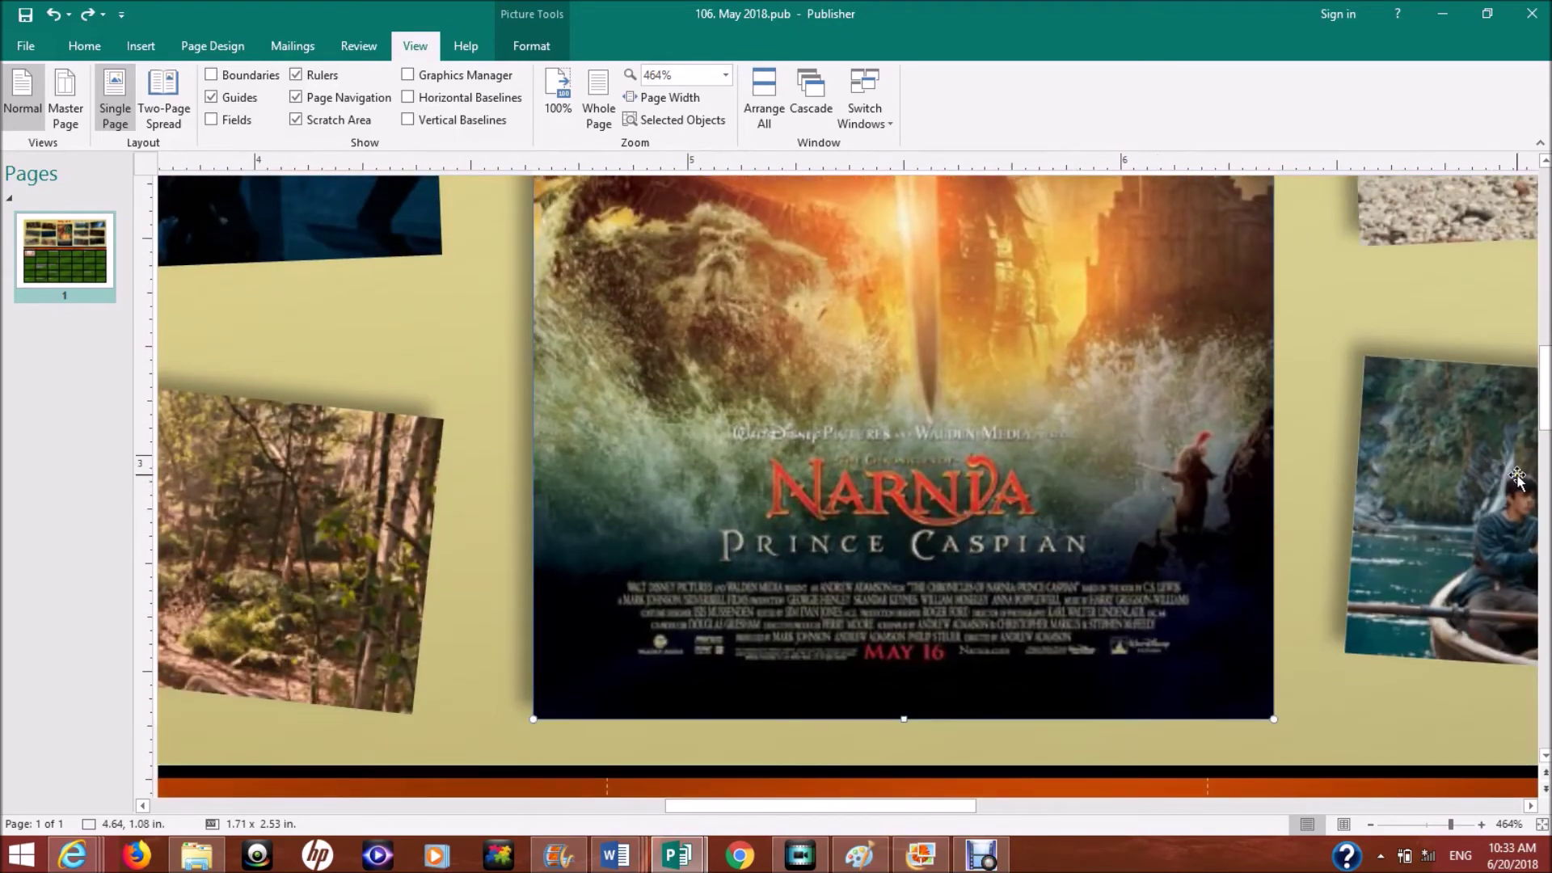
- Return to the whole page, then magnify the top-row movie stills before the poster to about 604% and look at both
{"action": "left_click", "coordinate": [601, 109]}
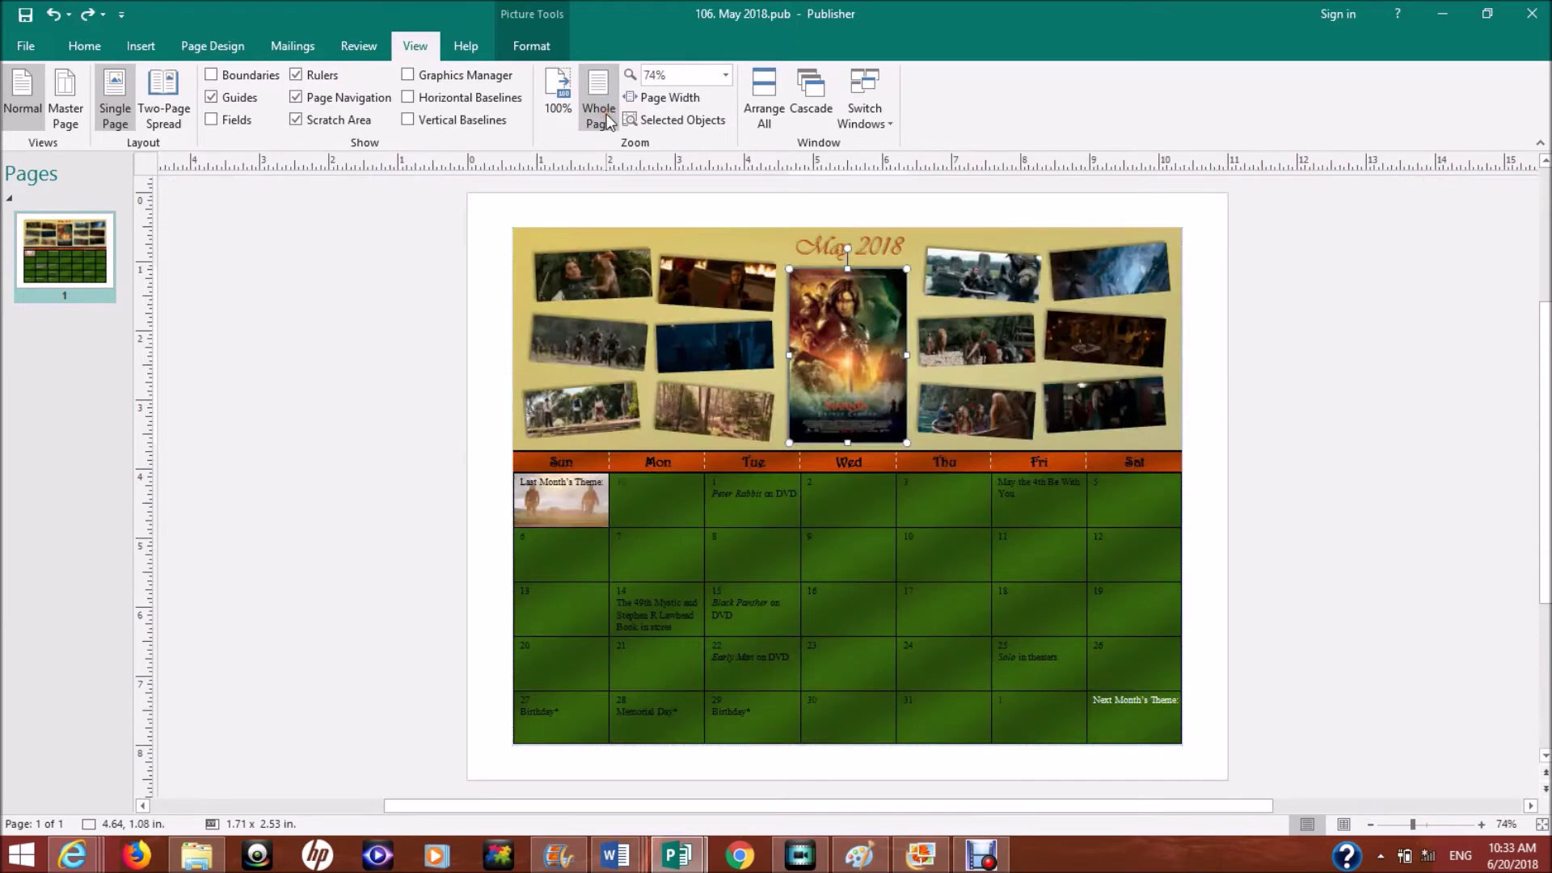
{"action": "left_click", "coordinate": [579, 276]}
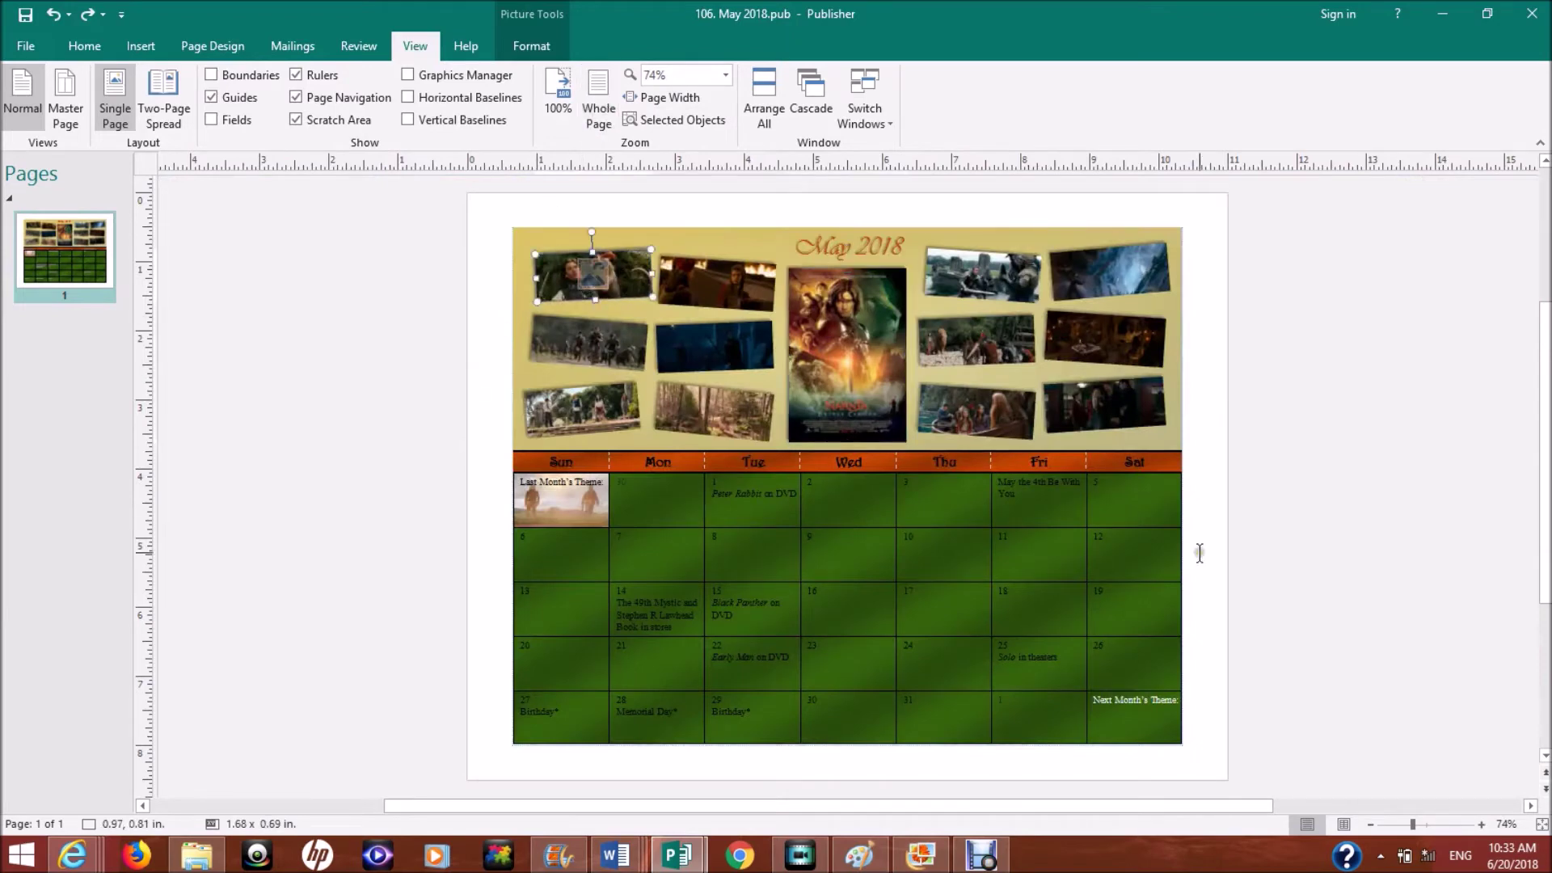
{"action": "left_click", "coordinate": [1461, 824]}
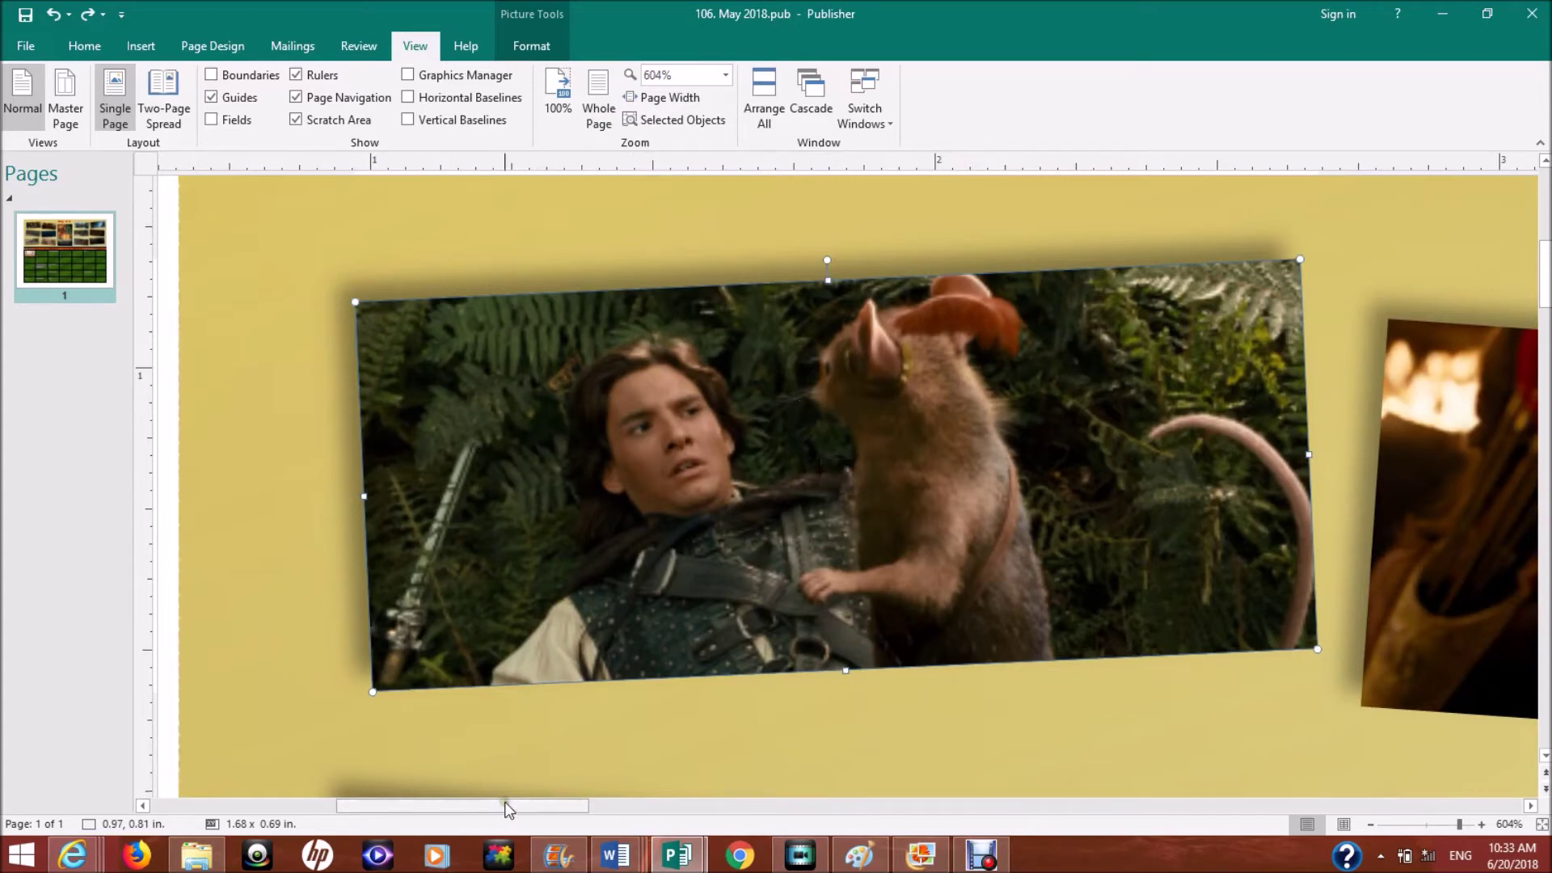
{"action": "left_click_drag", "start_coordinate": [508, 806], "coordinate": [696, 797]}
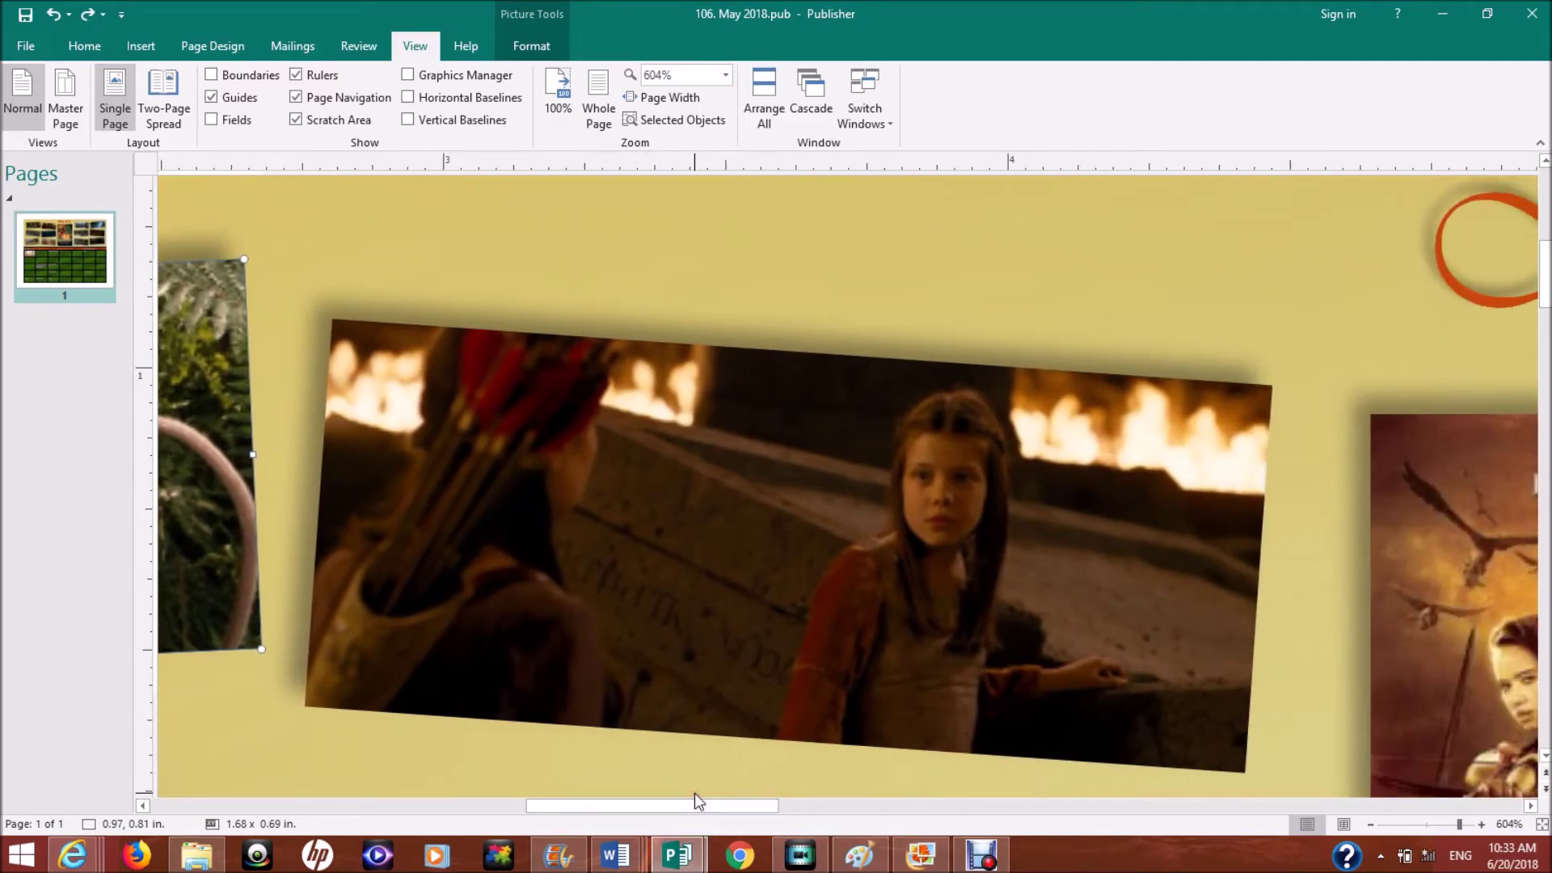
{"action": "left_click", "coordinate": [1153, 596]}
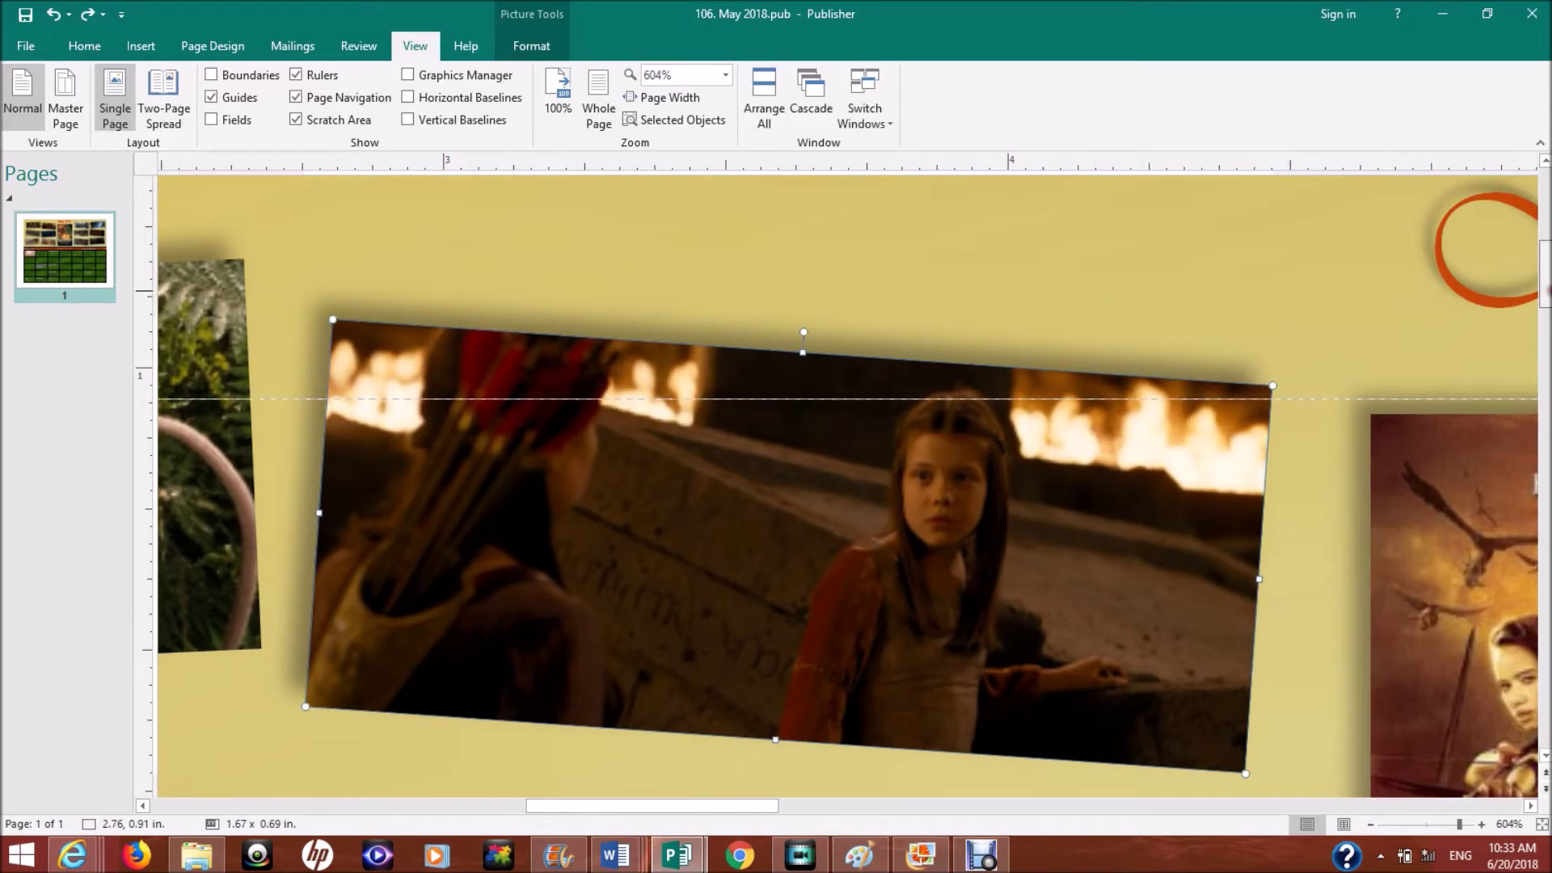
- Look over the two middle-row stills before the poster: the dark blue castle scene and the charging army
{"action": "scroll", "coordinate": [847, 486], "scroll_direction": "down", "scroll_amount": 5}
{"action": "scroll", "coordinate": [847, 485], "scroll_direction": "down", "scroll_amount": 1}
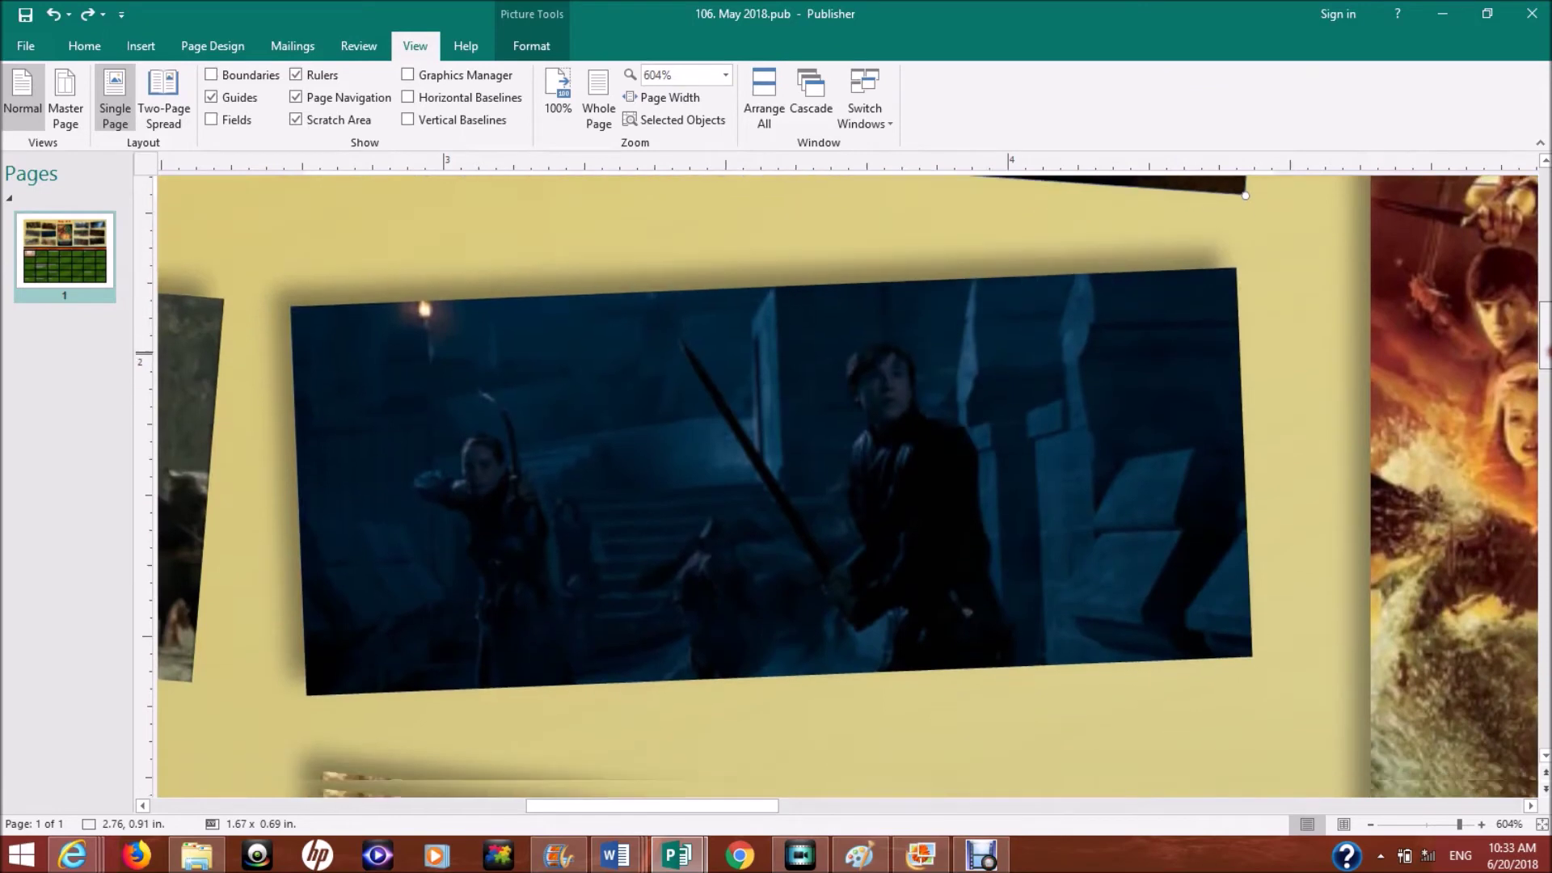
{"action": "left_click", "coordinate": [664, 350]}
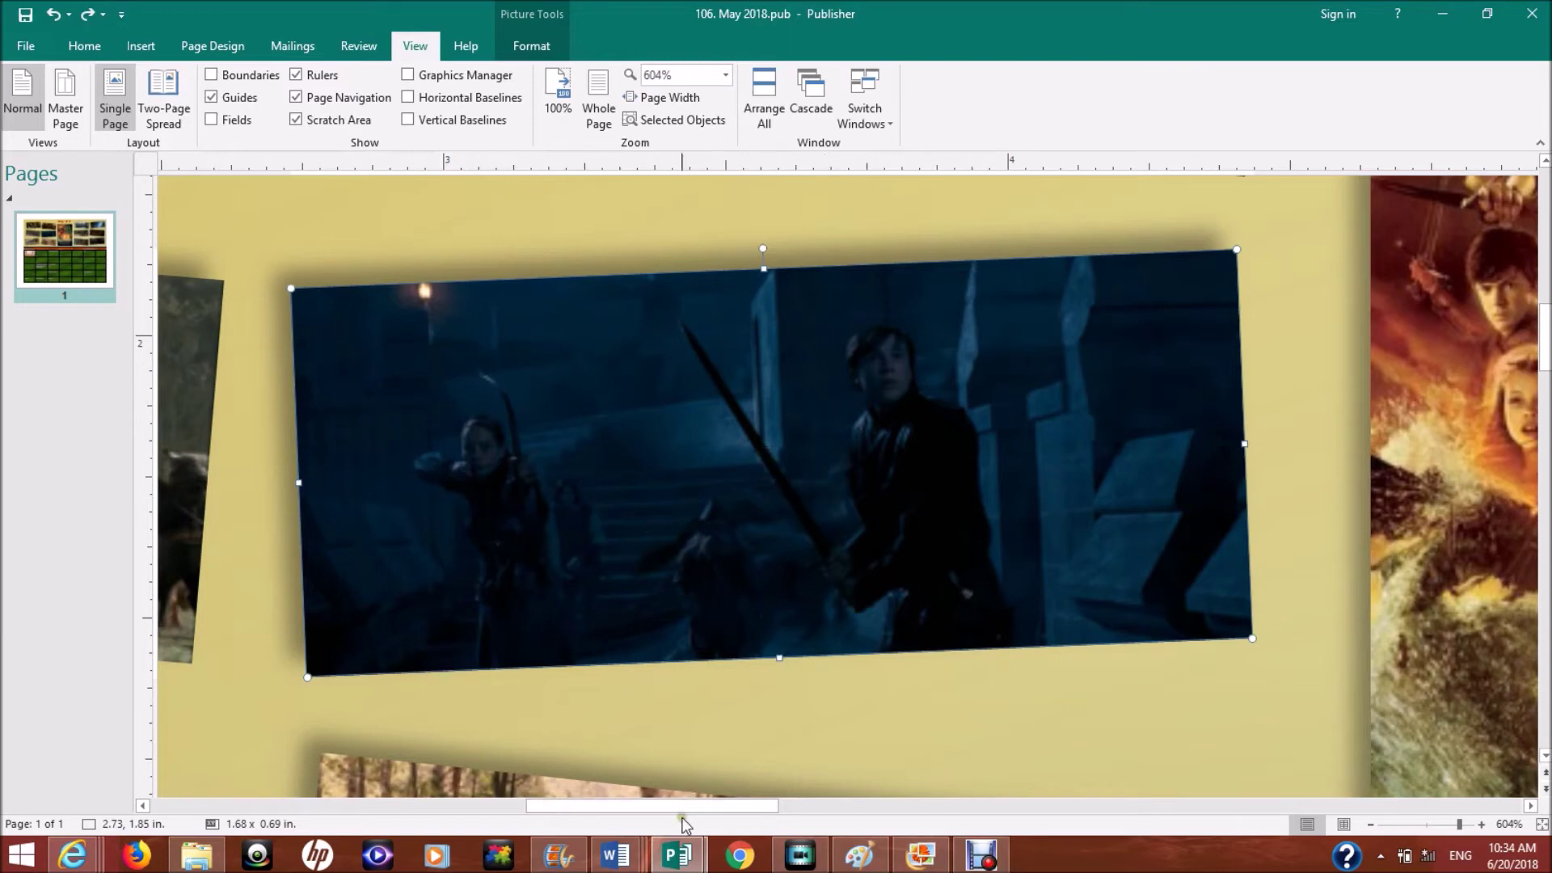
{"action": "left_click_drag", "start_coordinate": [681, 806], "coordinate": [493, 744]}
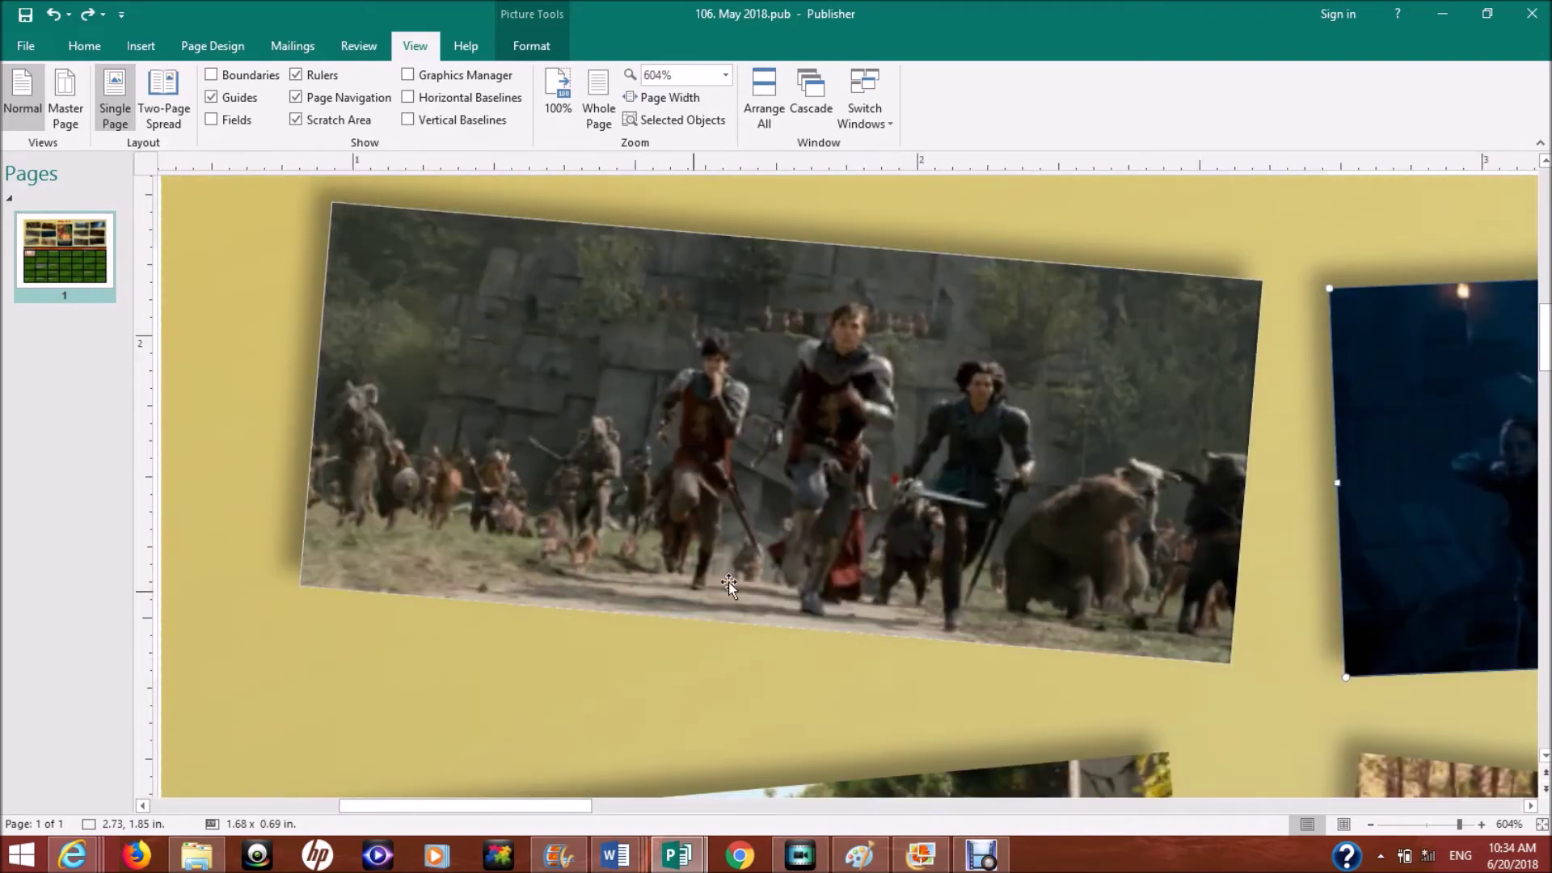
{"action": "left_click", "coordinate": [660, 591]}
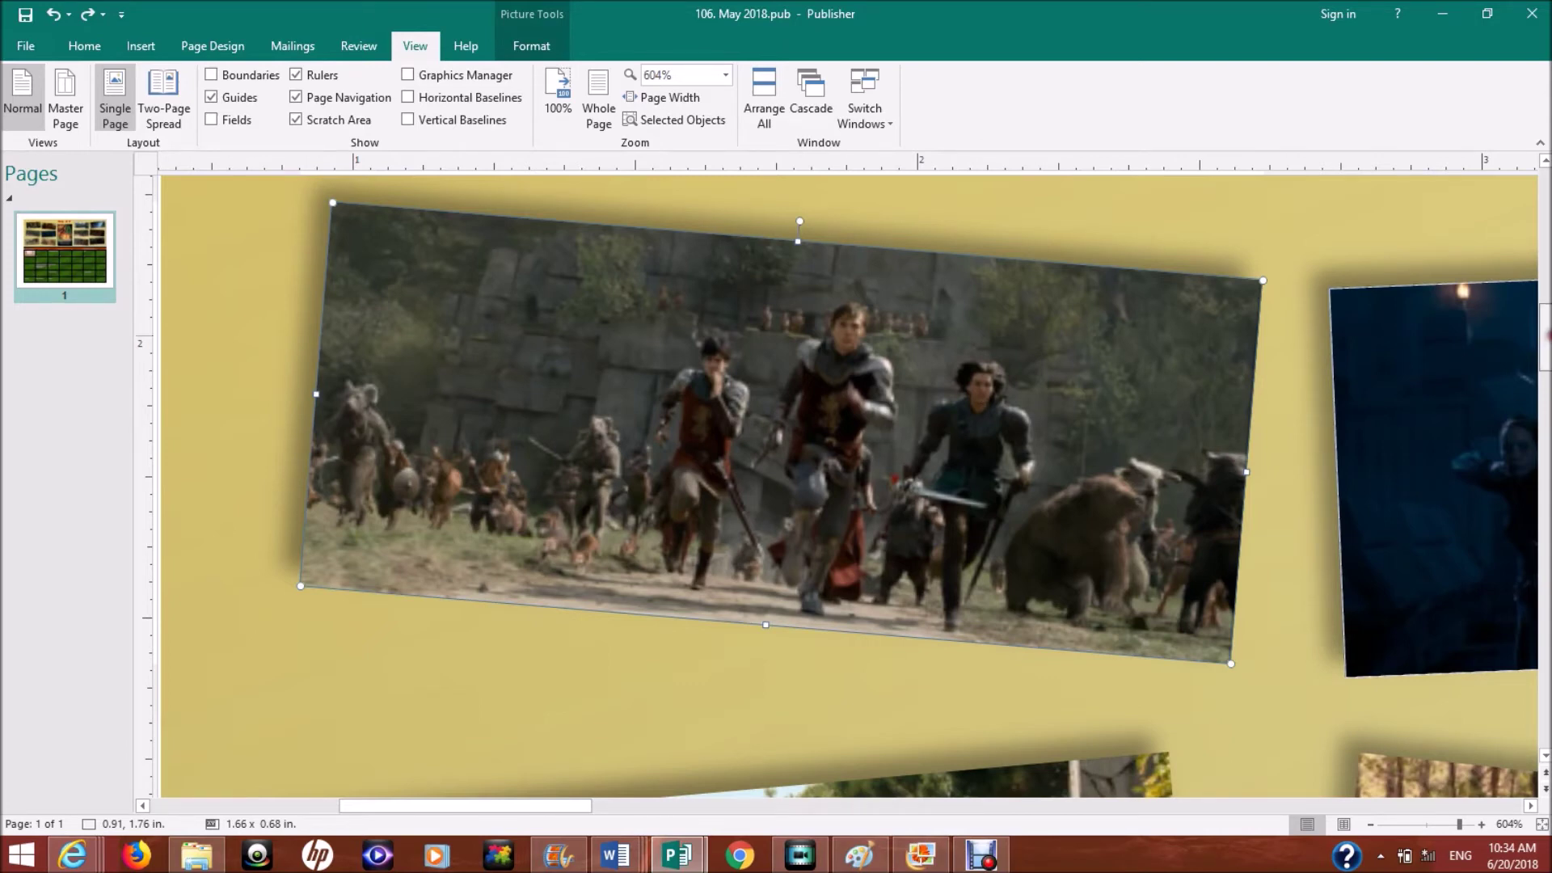
- Examine the two bottom-row stills before the poster: the four children on the stone steps and the forest
{"action": "scroll", "coordinate": [1547, 335], "scroll_direction": "down", "scroll_amount": 1}
{"action": "scroll", "coordinate": [1546, 336], "scroll_direction": "up", "scroll_amount": 1}
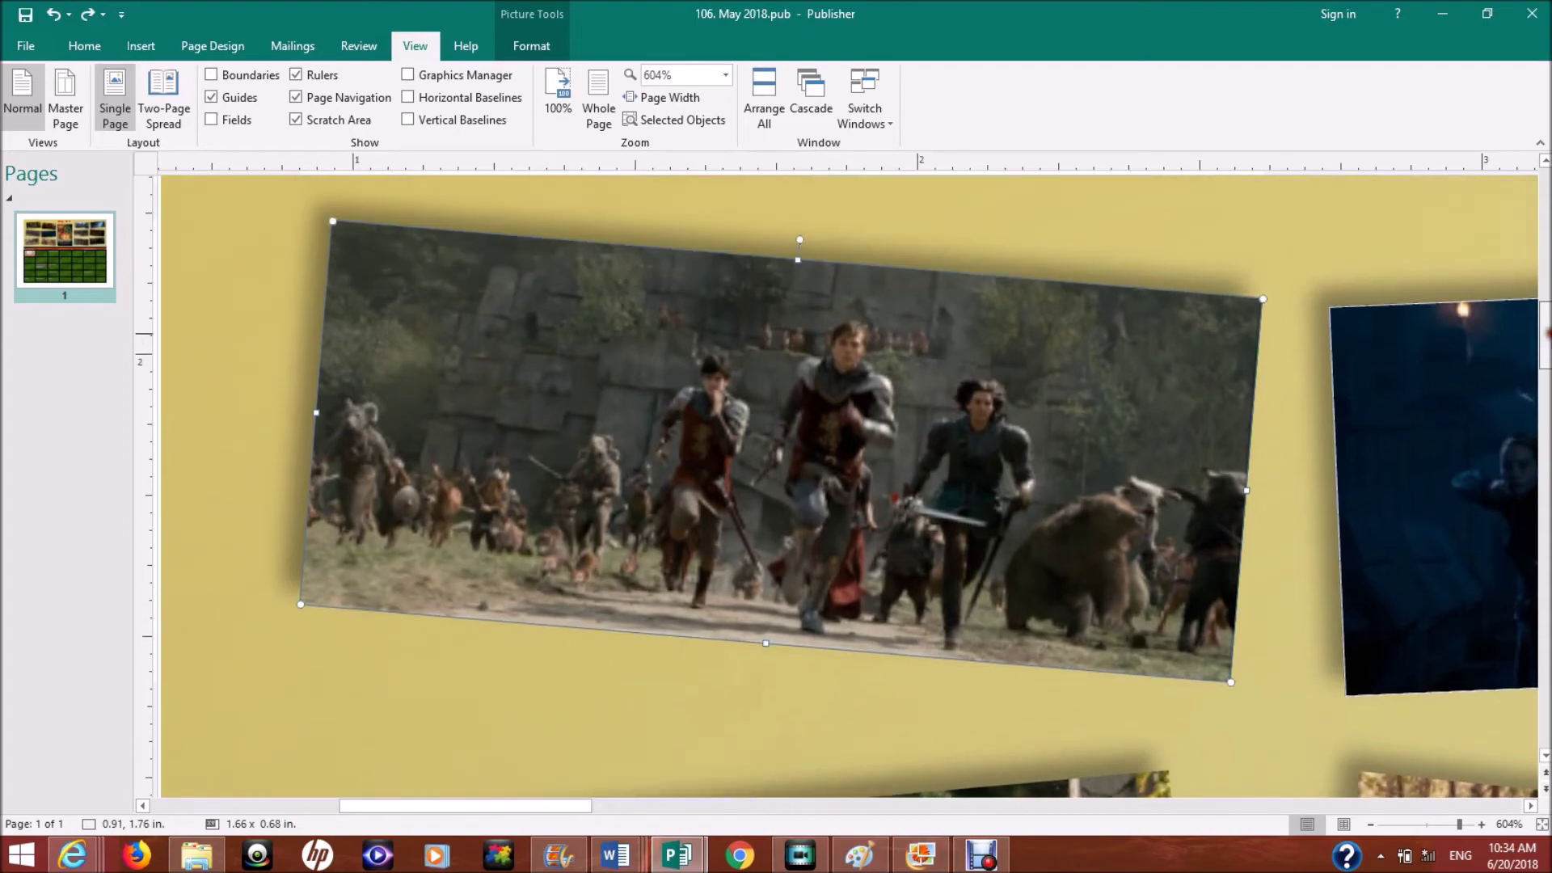
{"action": "left_click_drag", "start_coordinate": [1547, 331], "coordinate": [1544, 394]}
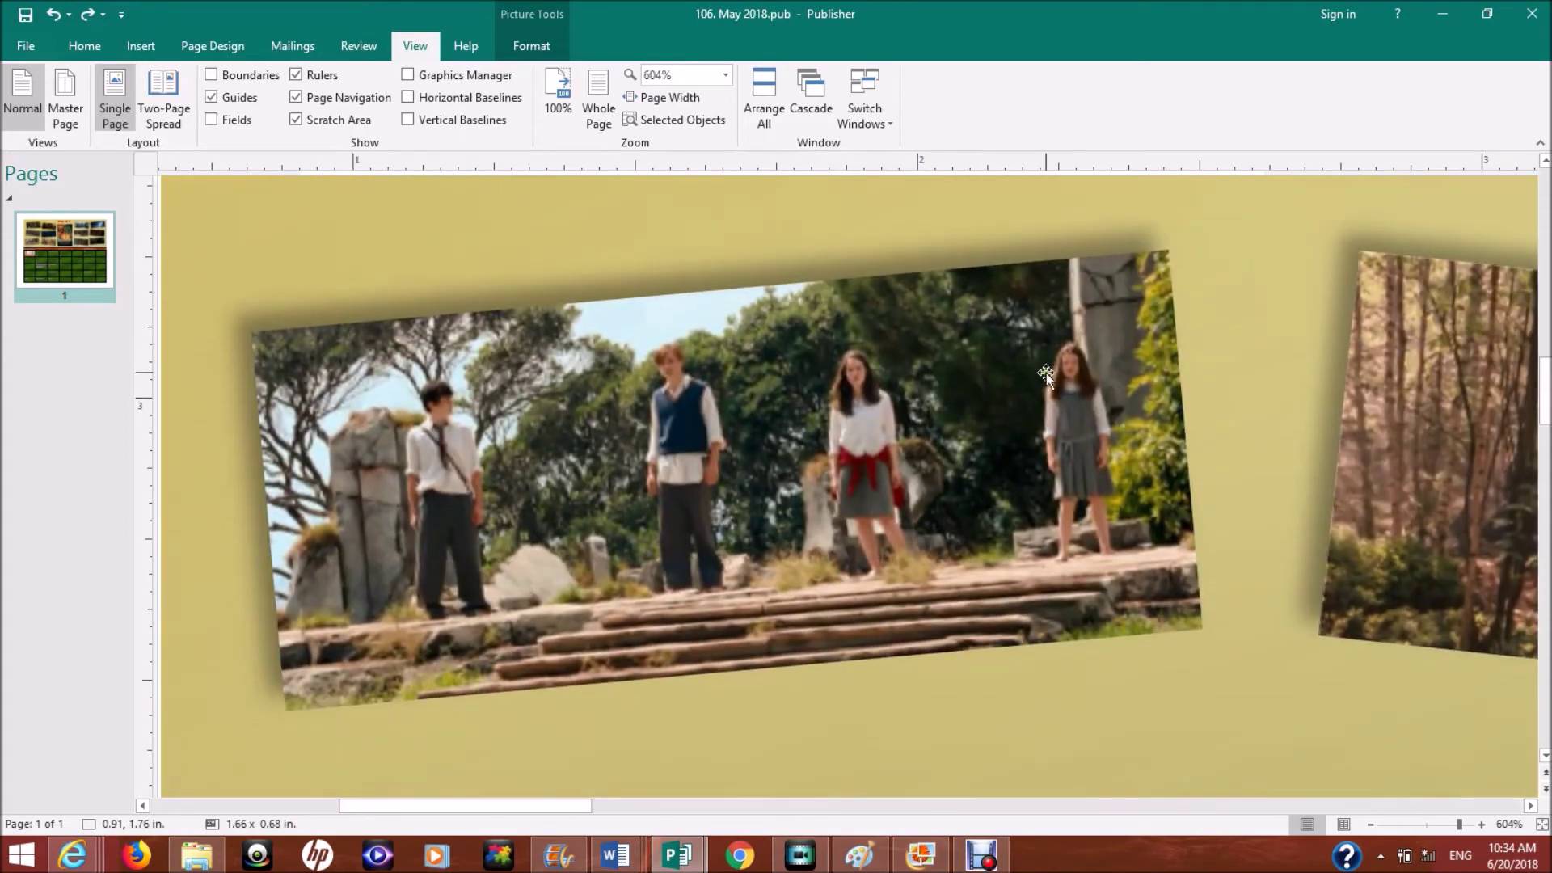
{"action": "left_click", "coordinate": [856, 493]}
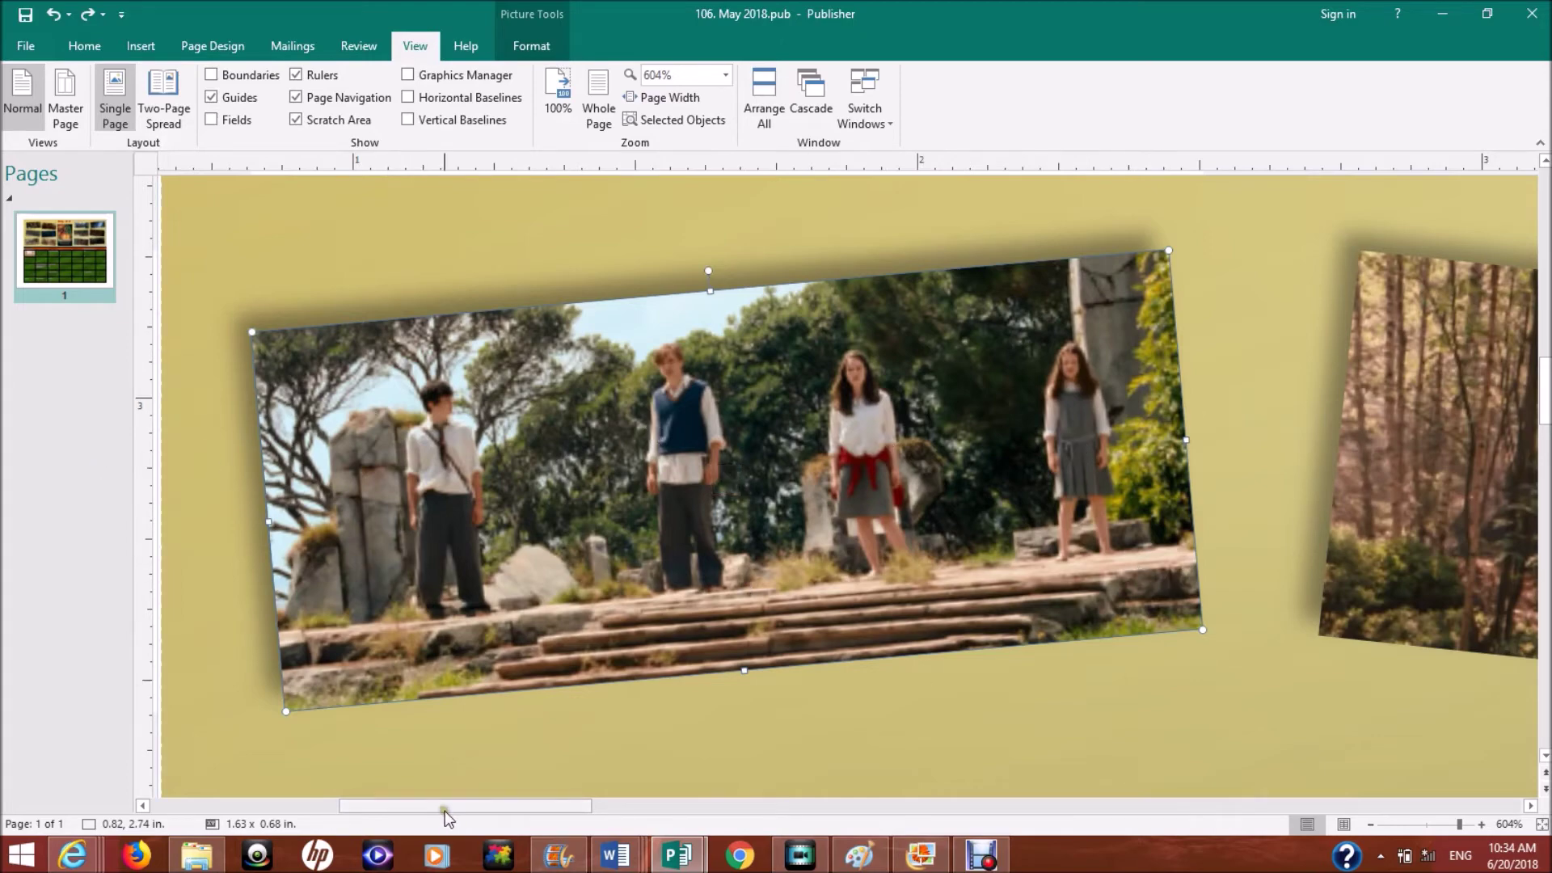
{"action": "left_click_drag", "start_coordinate": [443, 810], "coordinate": [636, 806]}
{"action": "left_click", "coordinate": [643, 614]}
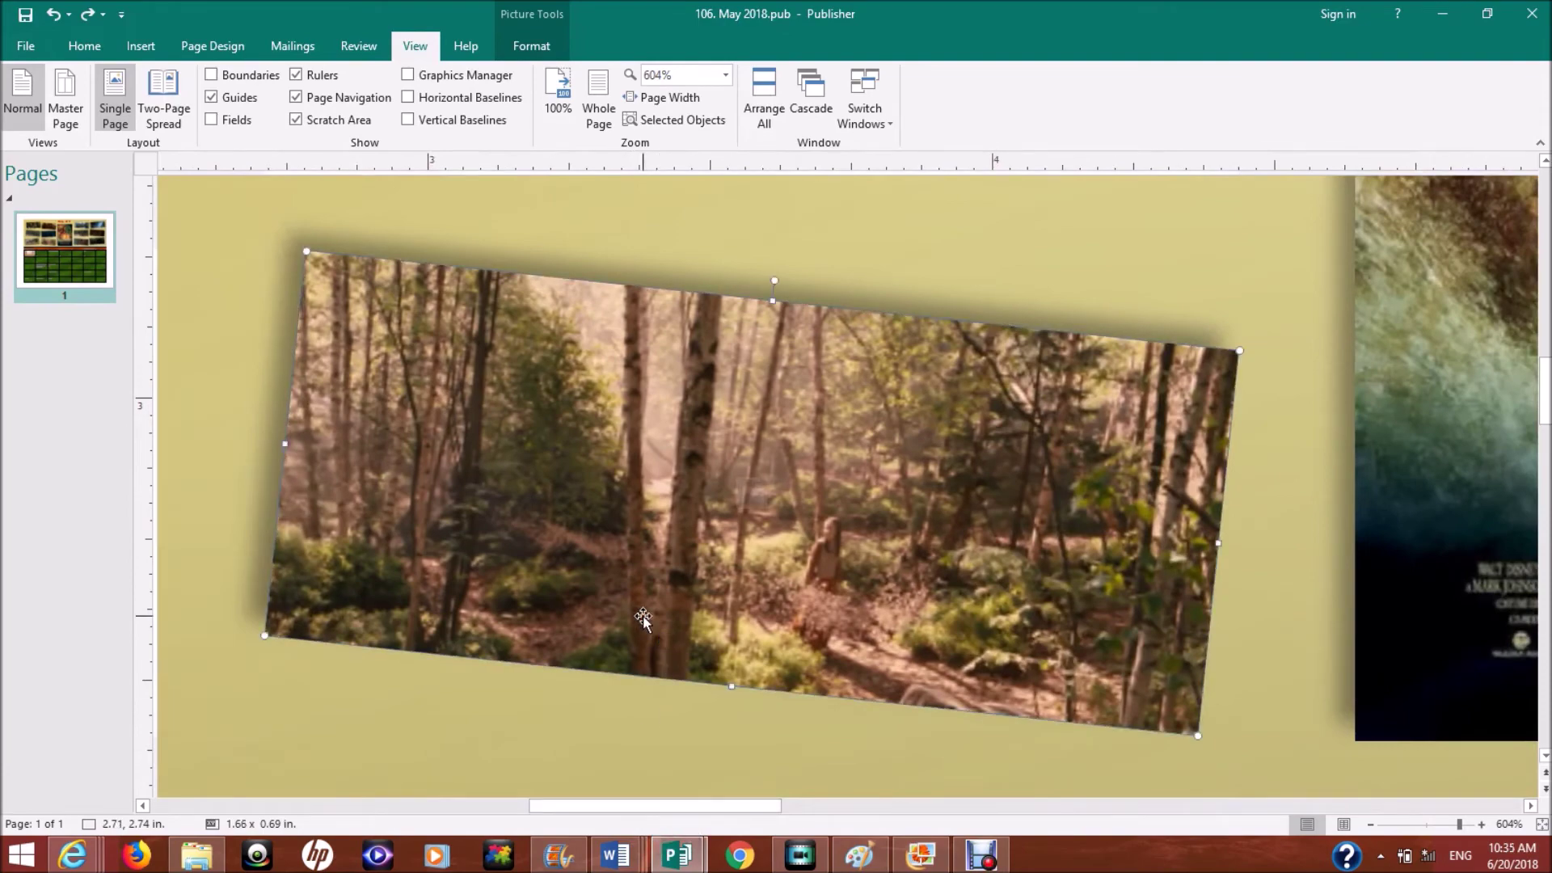
- Examine the two top-row stills beyond the poster: the sword duel at the ruins and the blue water scene
{"action": "left_click_drag", "start_coordinate": [635, 808], "coordinate": [1002, 826]}
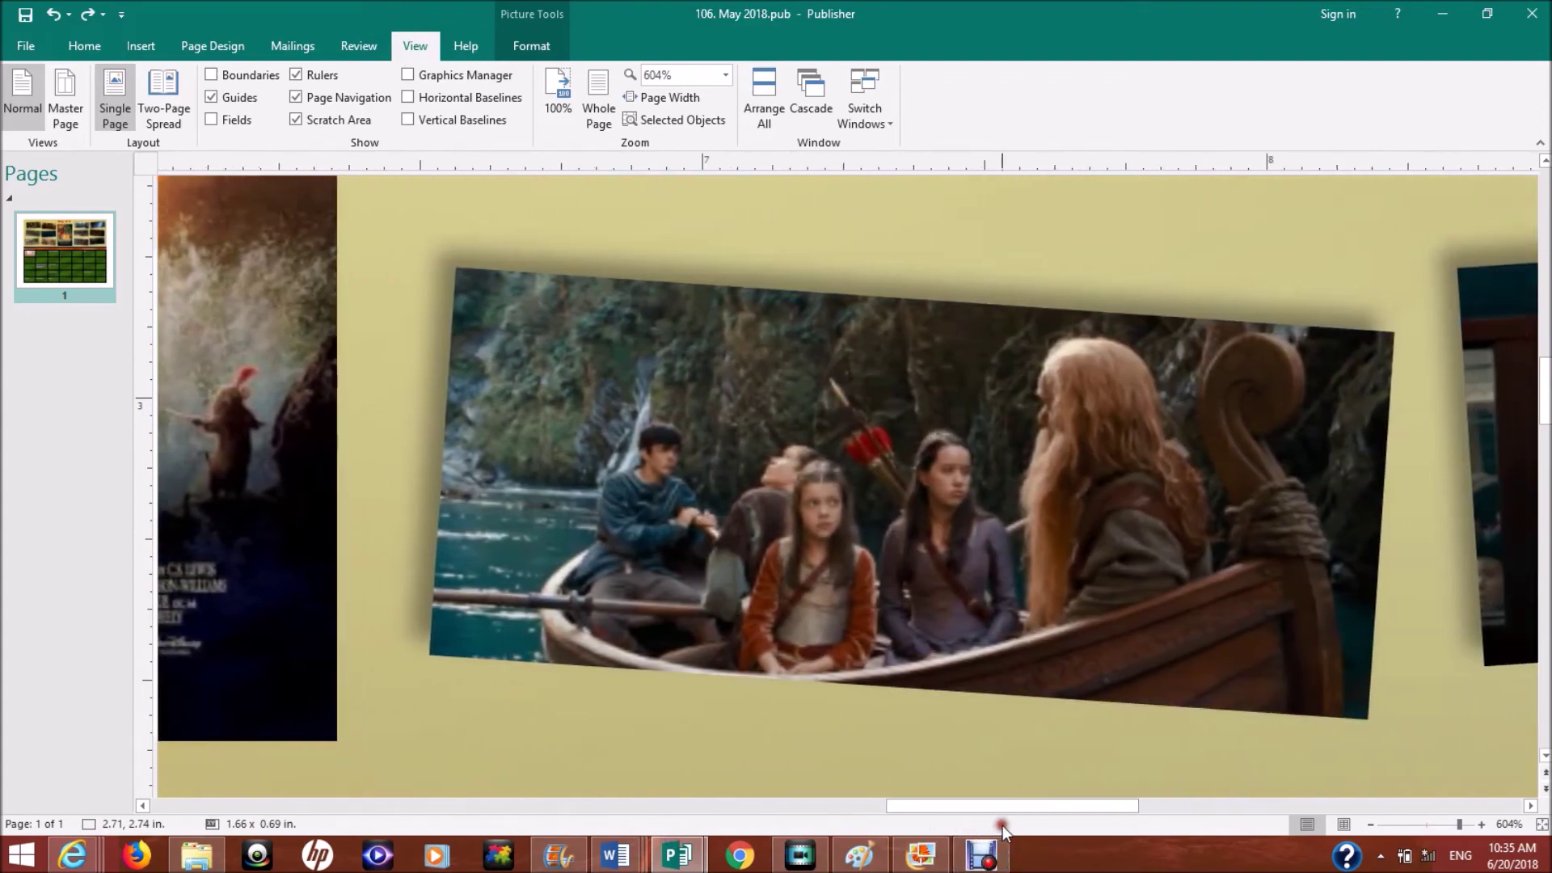
{"action": "left_click_drag", "start_coordinate": [1544, 388], "coordinate": [1546, 259]}
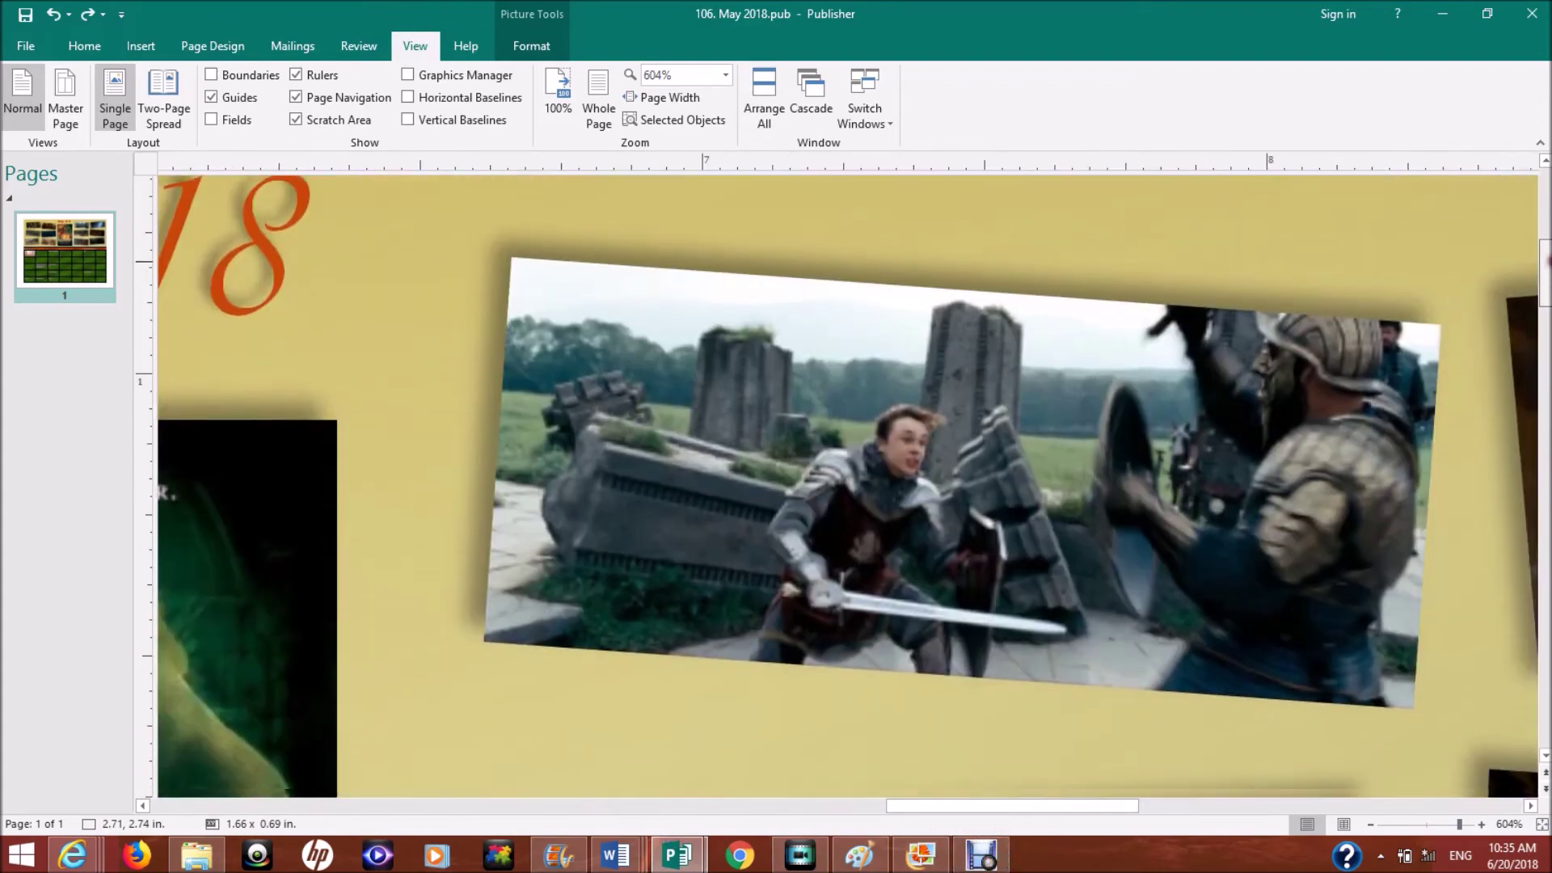
{"action": "left_click", "coordinate": [938, 808]}
{"action": "left_click_drag", "start_coordinate": [938, 807], "coordinate": [961, 808]}
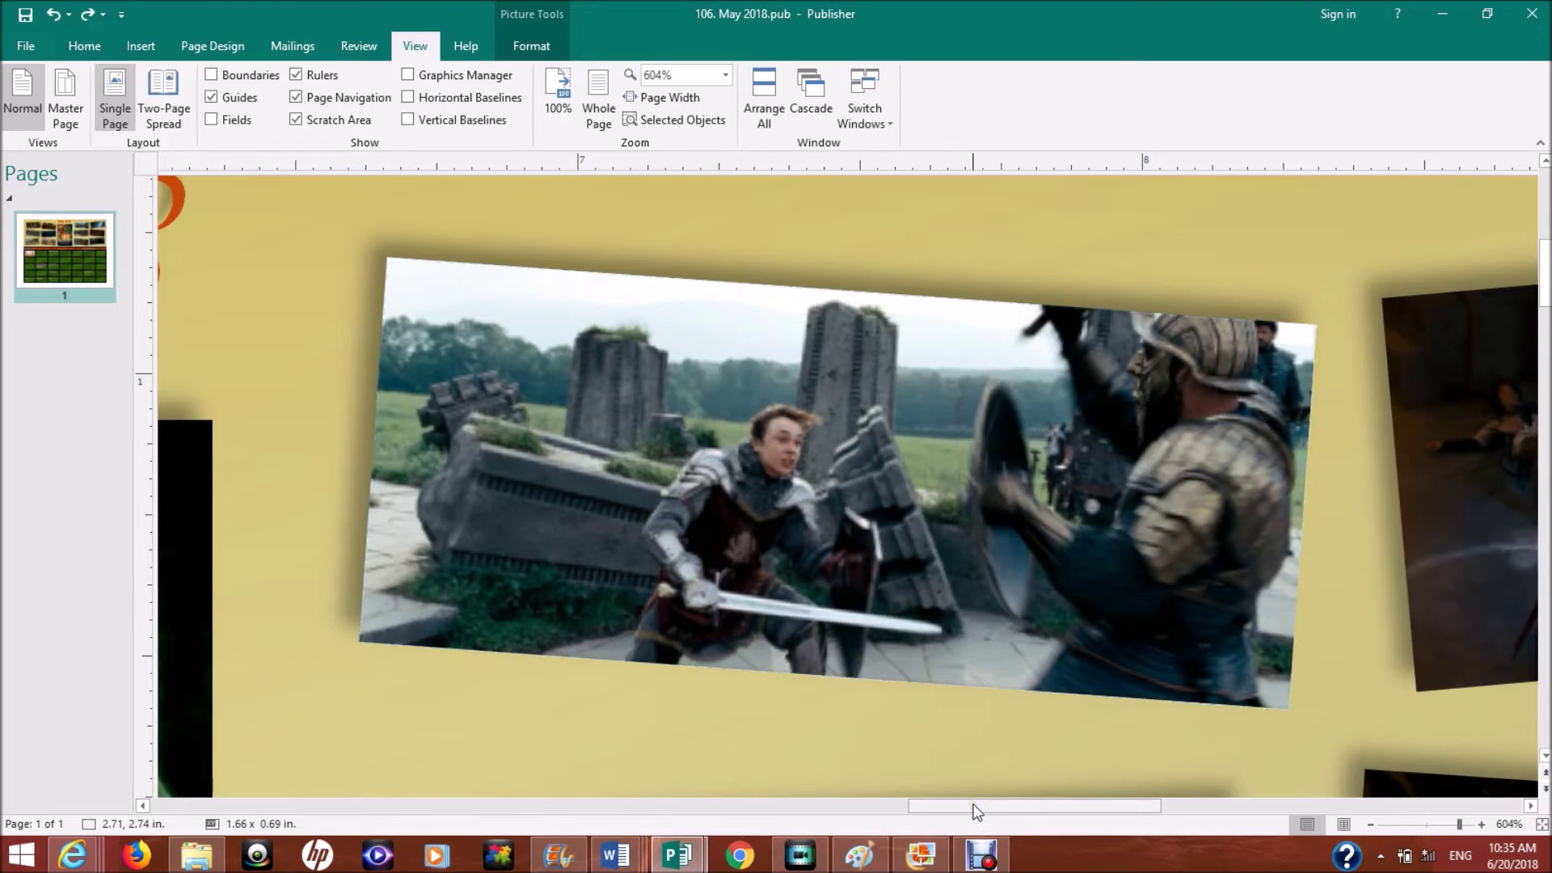
{"action": "left_click_drag", "start_coordinate": [978, 811], "coordinate": [1156, 812]}
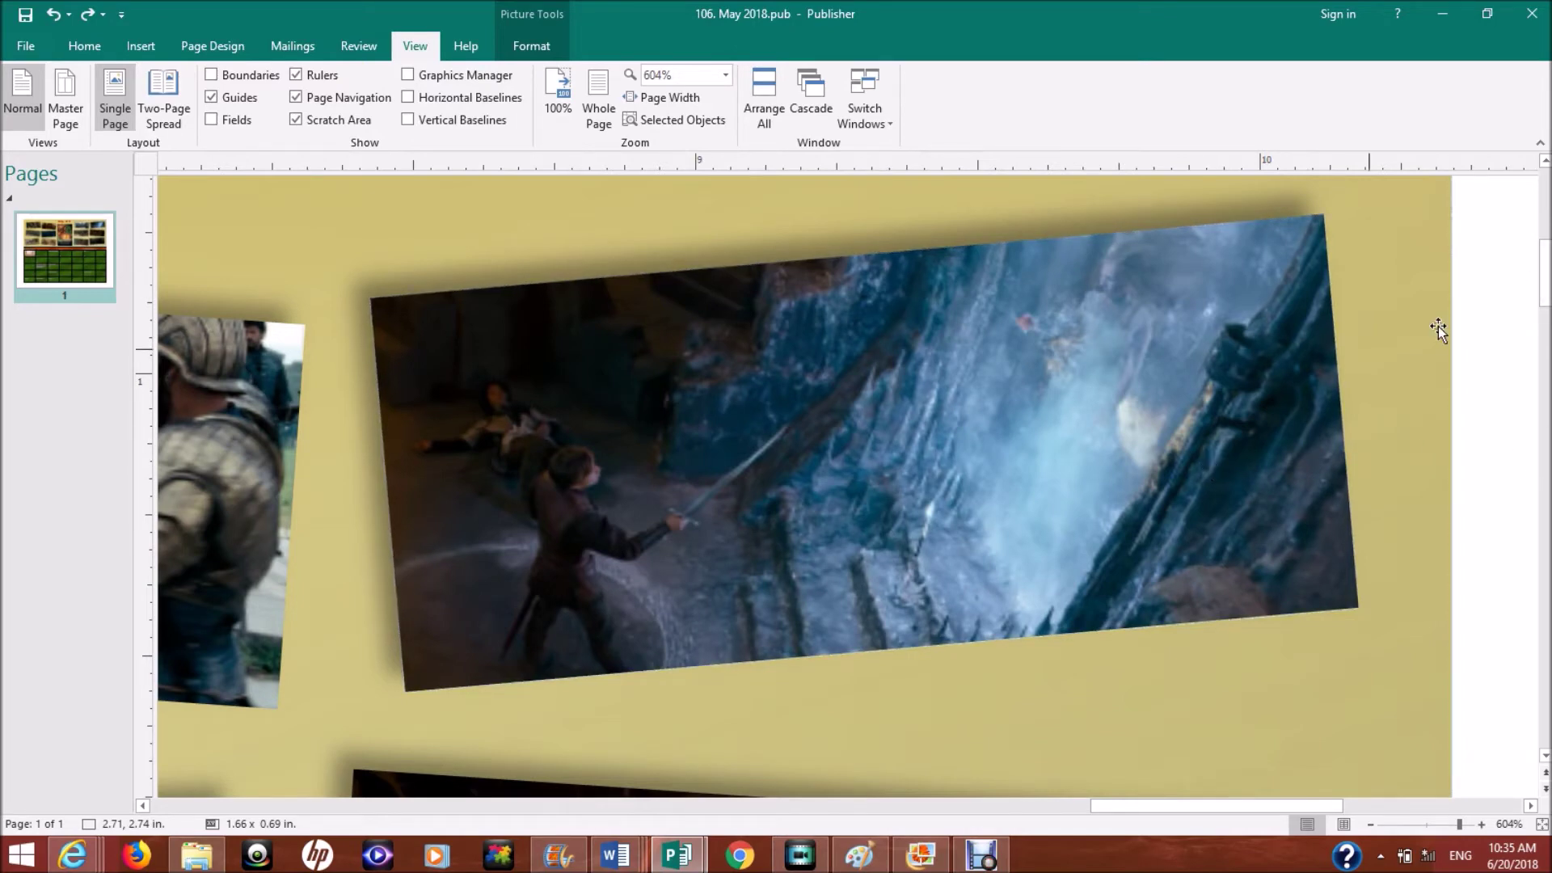
{"action": "scroll", "coordinate": [809, 485], "scroll_direction": "down", "scroll_amount": 5}
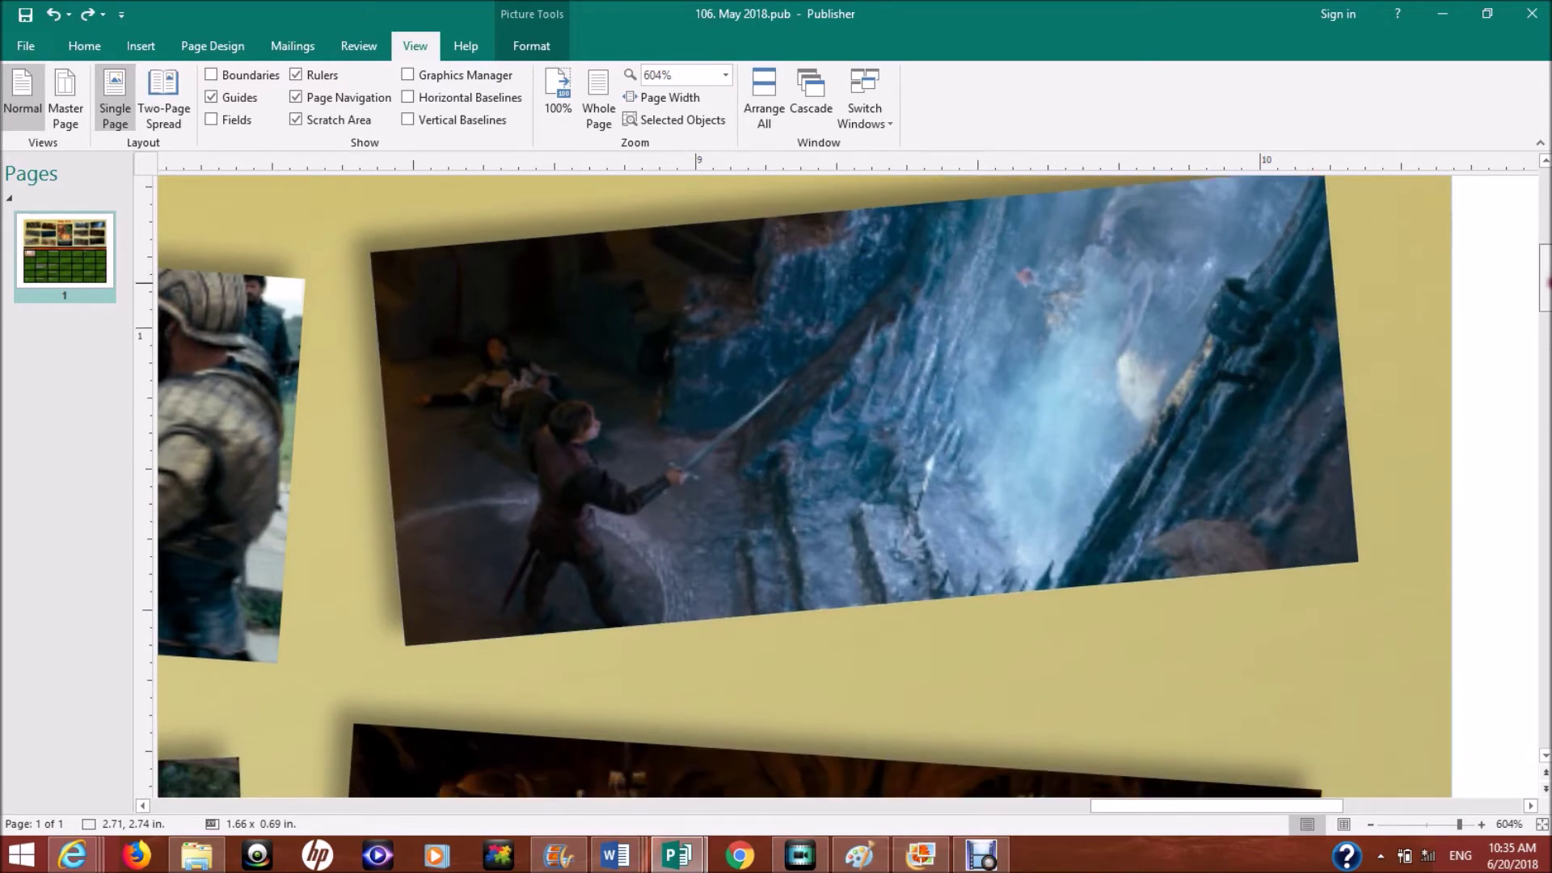
{"action": "scroll", "coordinate": [809, 485], "scroll_direction": "down", "scroll_amount": 3}
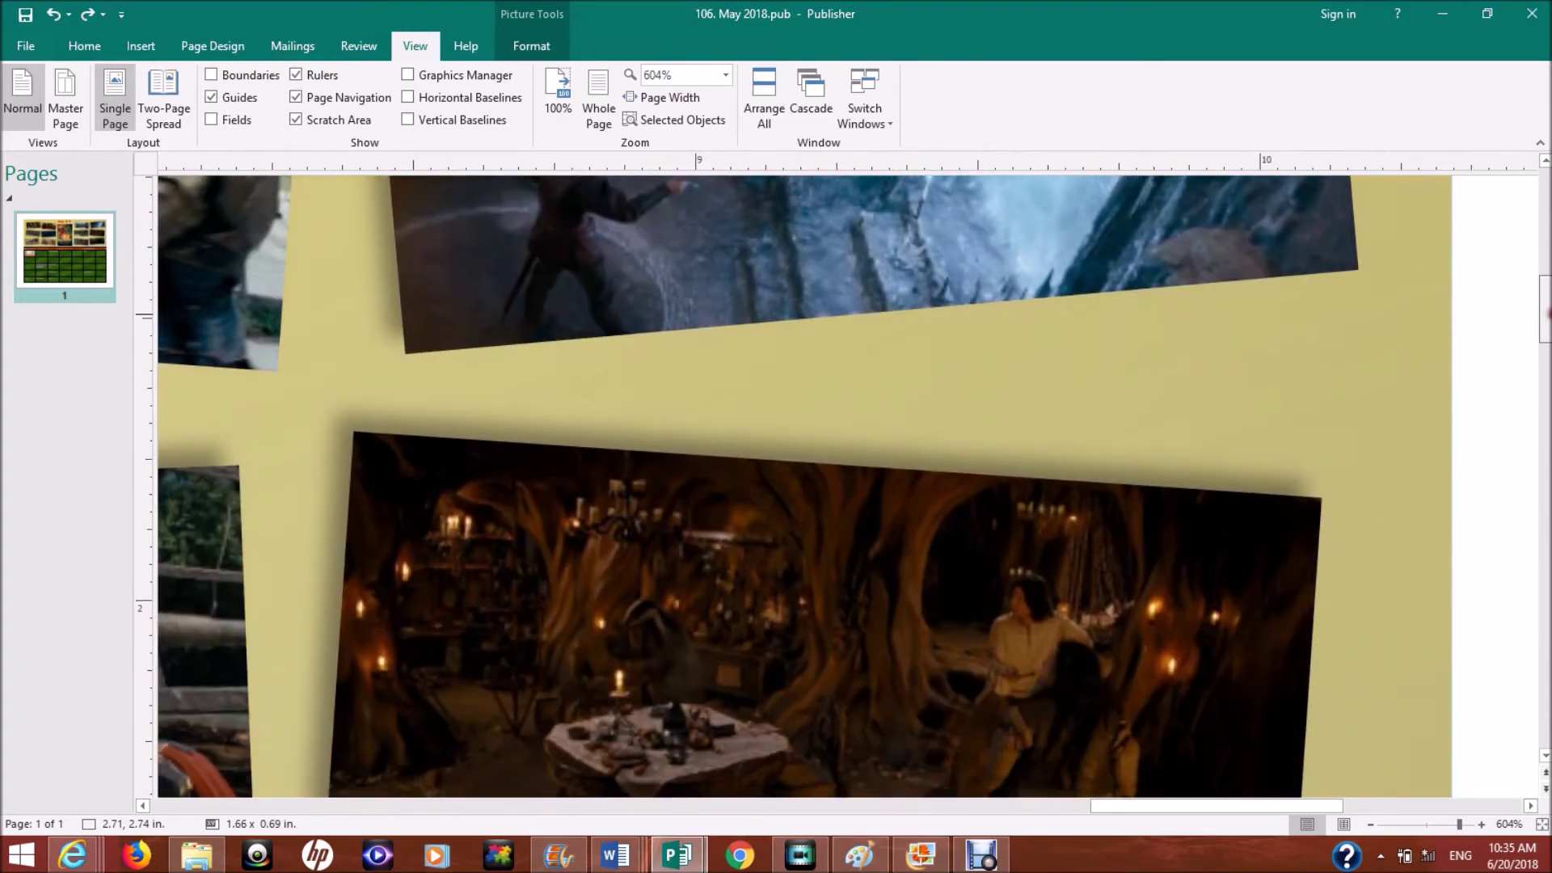
{"action": "scroll", "coordinate": [808, 485], "scroll_direction": "up", "scroll_amount": 8}
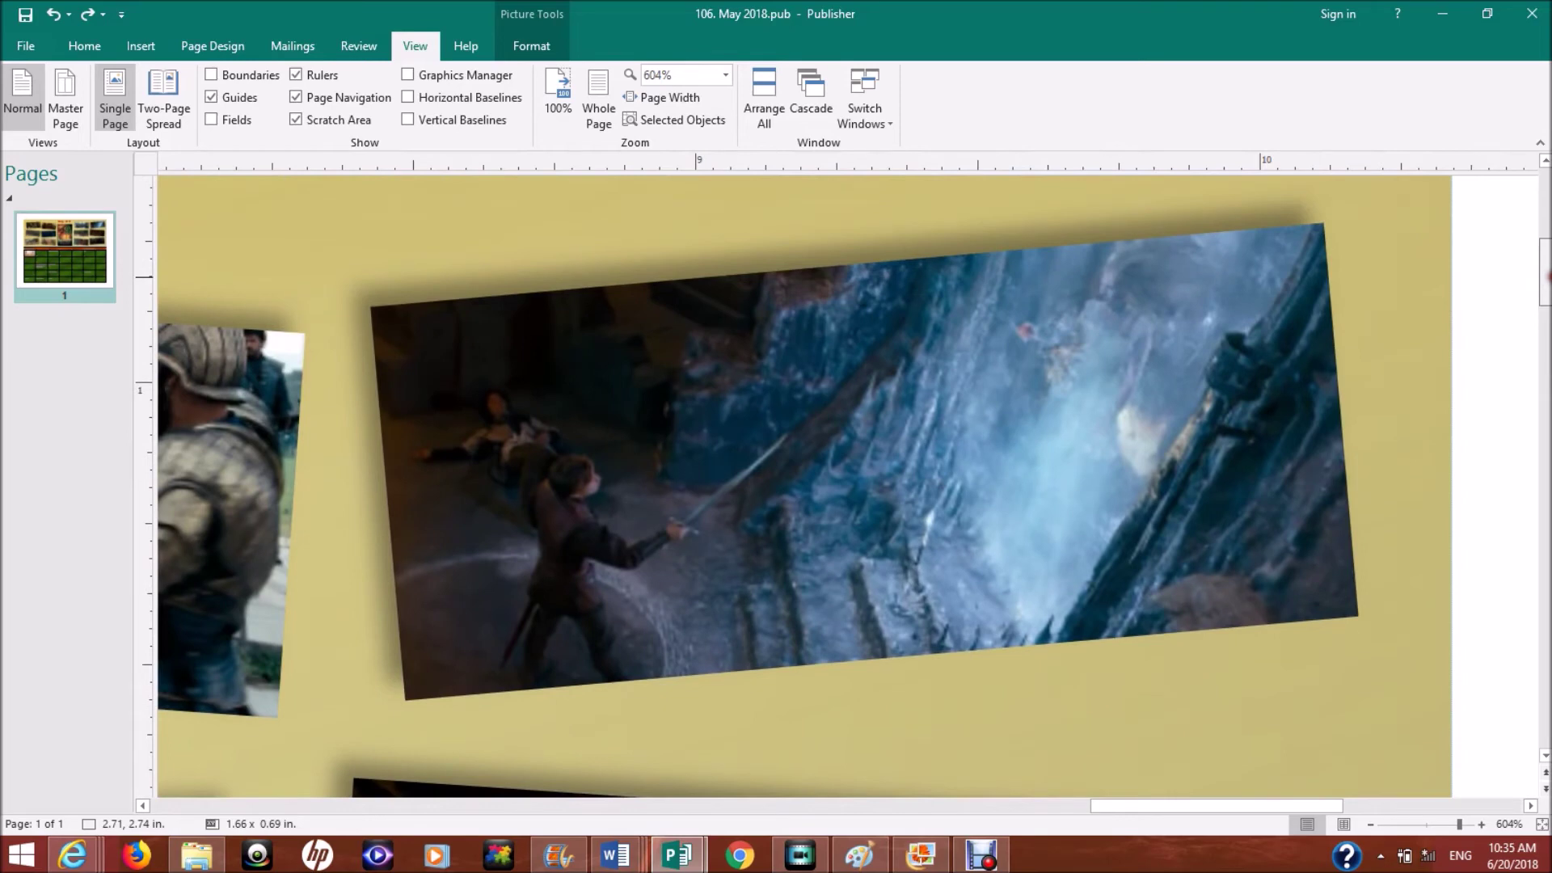
{"action": "scroll", "coordinate": [809, 485], "scroll_direction": "down", "scroll_amount": 5}
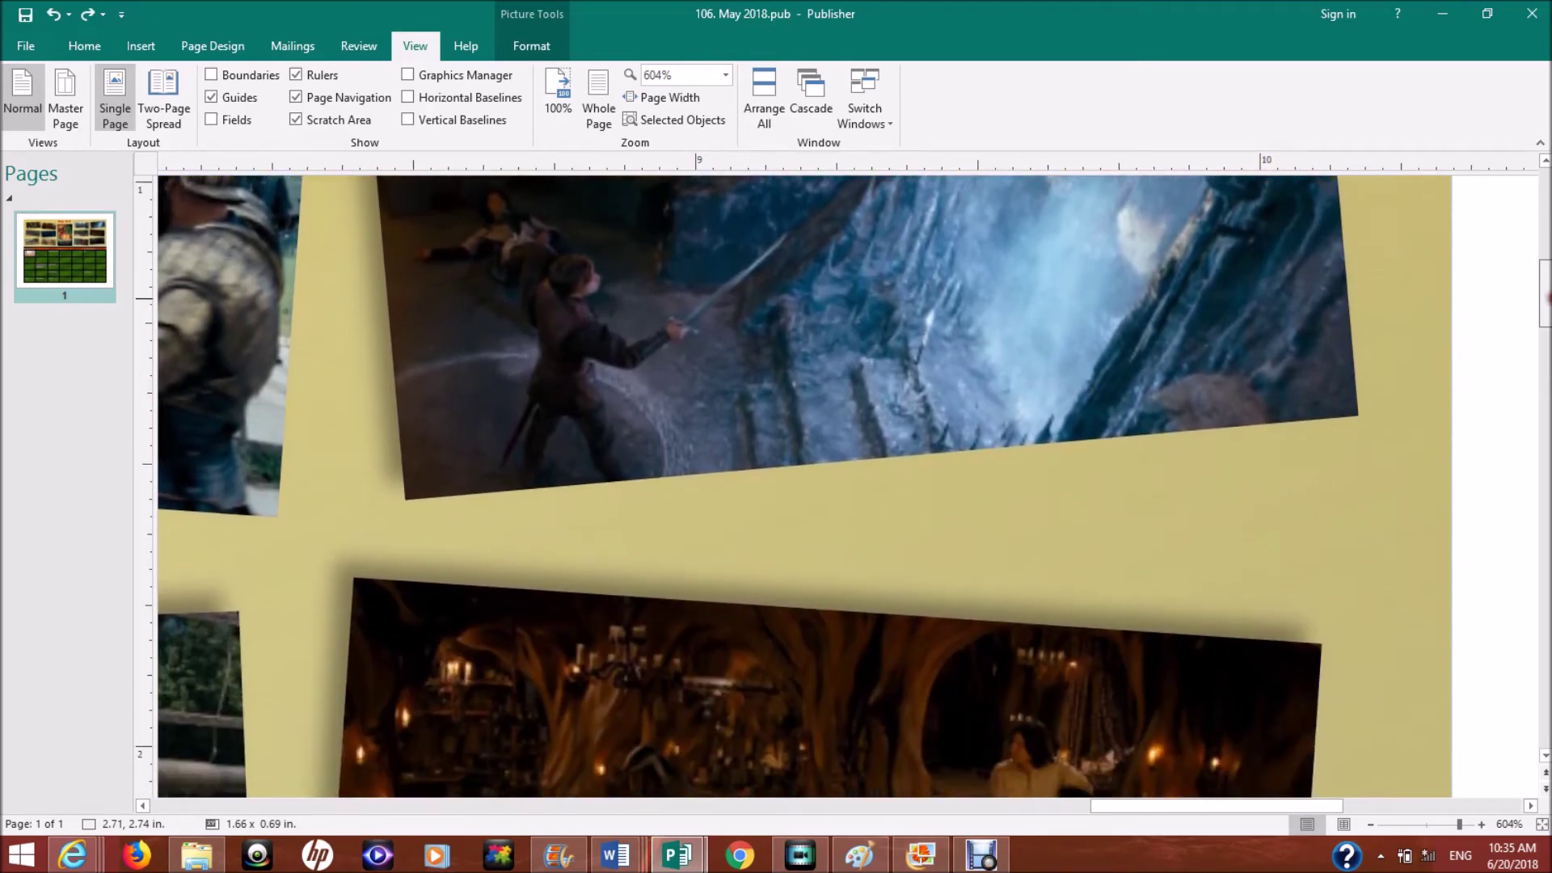
{"action": "scroll", "coordinate": [808, 485], "scroll_direction": "up", "scroll_amount": 3}
{"action": "scroll", "coordinate": [808, 485], "scroll_direction": "up", "scroll_amount": 1}
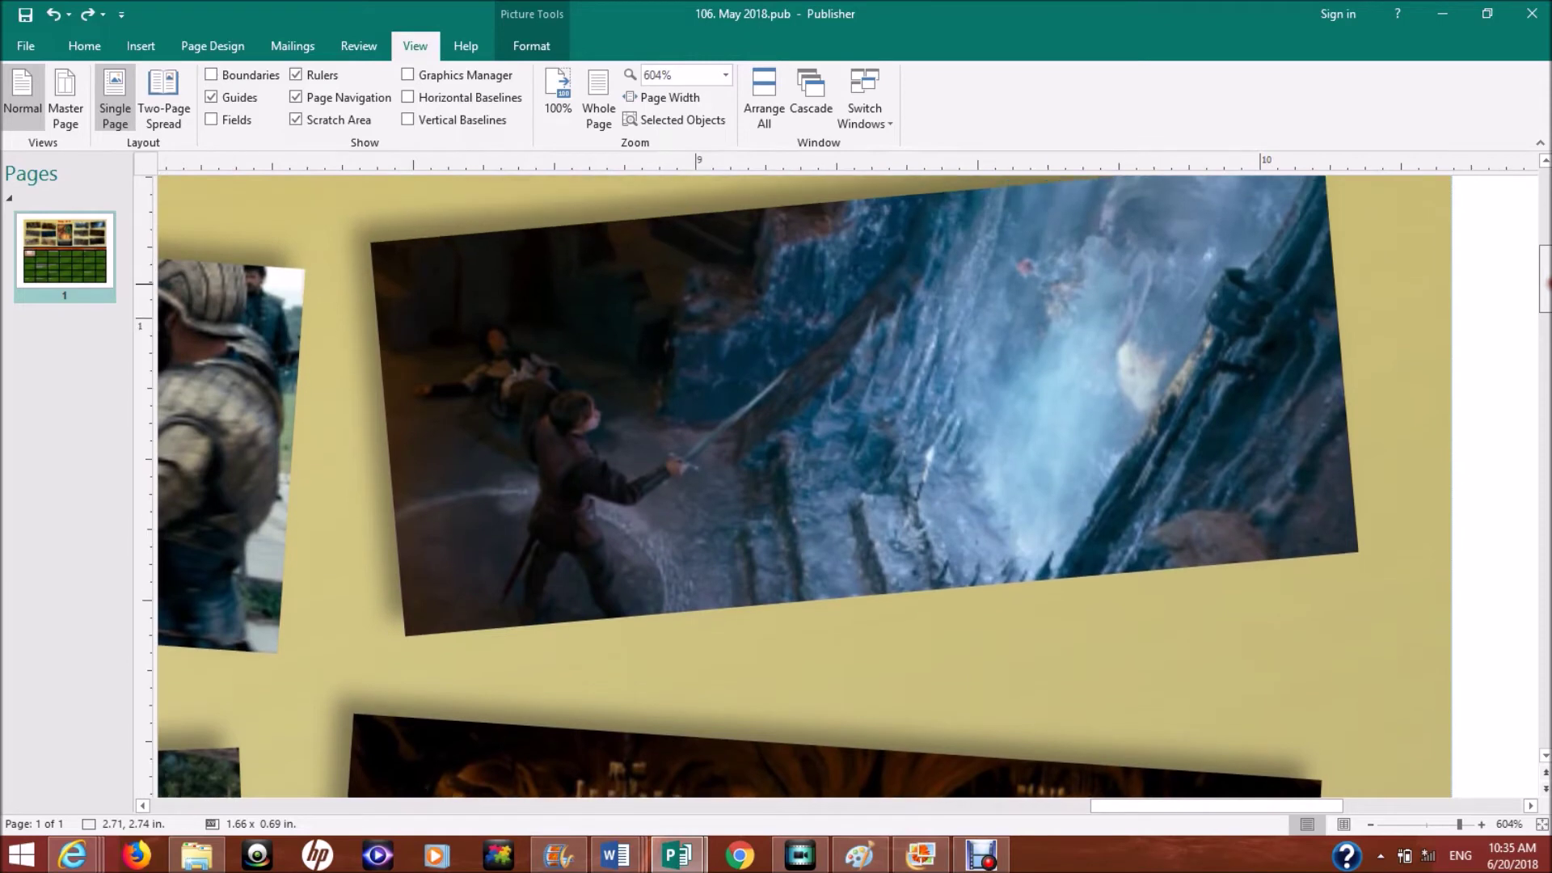
- Look over the two middle-row stills beyond the poster: the candlelit tree interior and the lion on the pebble shore
{"action": "scroll", "coordinate": [809, 485], "scroll_direction": "down", "scroll_amount": 10}
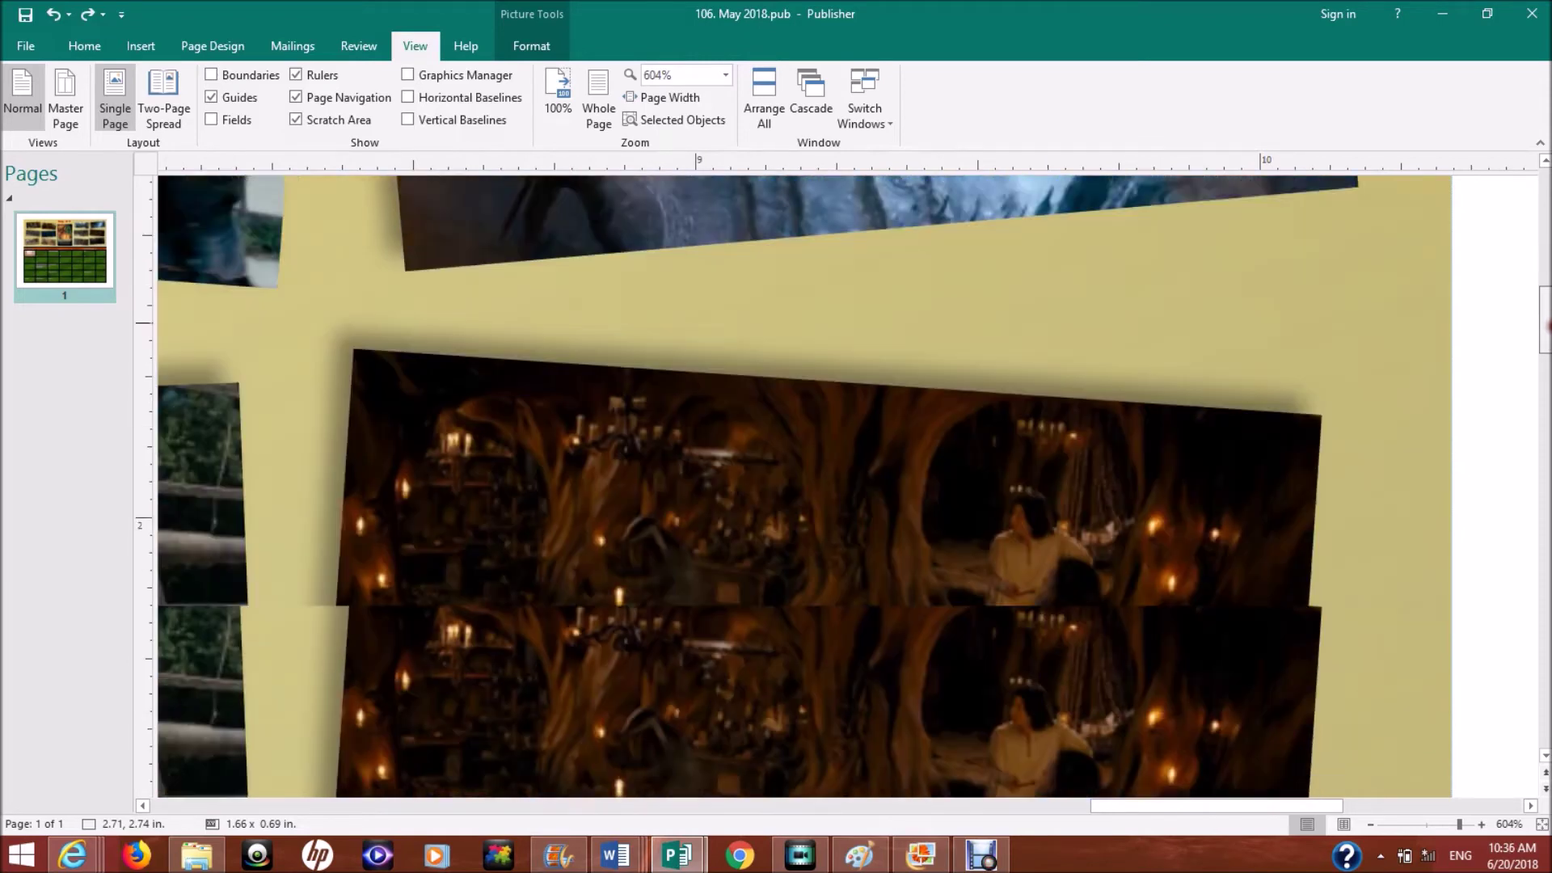
{"action": "scroll", "coordinate": [808, 486], "scroll_direction": "down", "scroll_amount": 1}
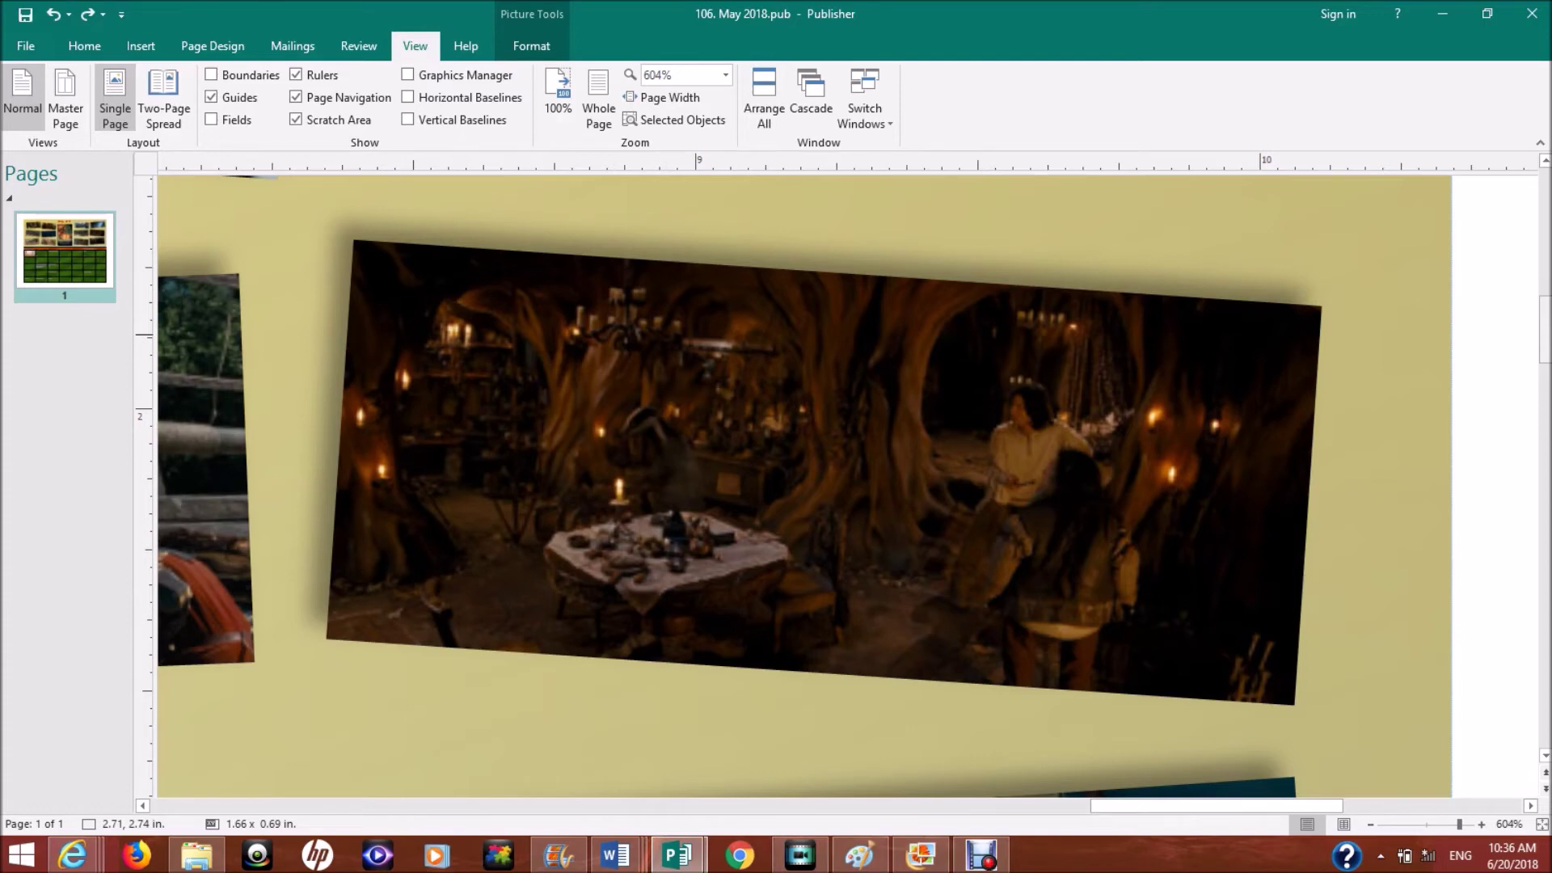
{"action": "left_click", "coordinate": [924, 454]}
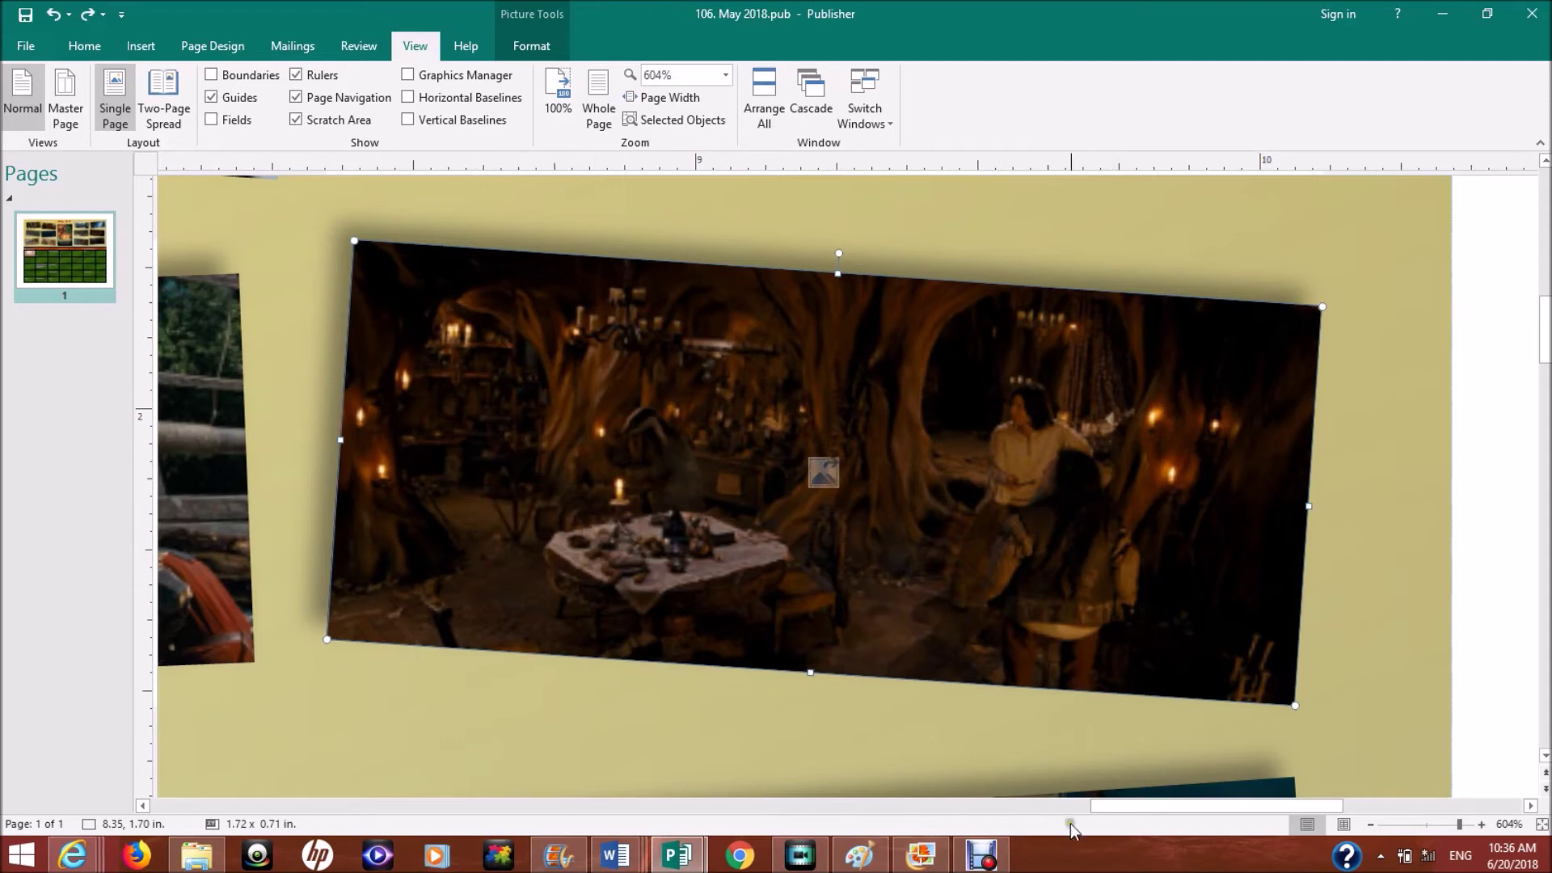
{"action": "left_click_drag", "start_coordinate": [1110, 804], "coordinate": [919, 808]}
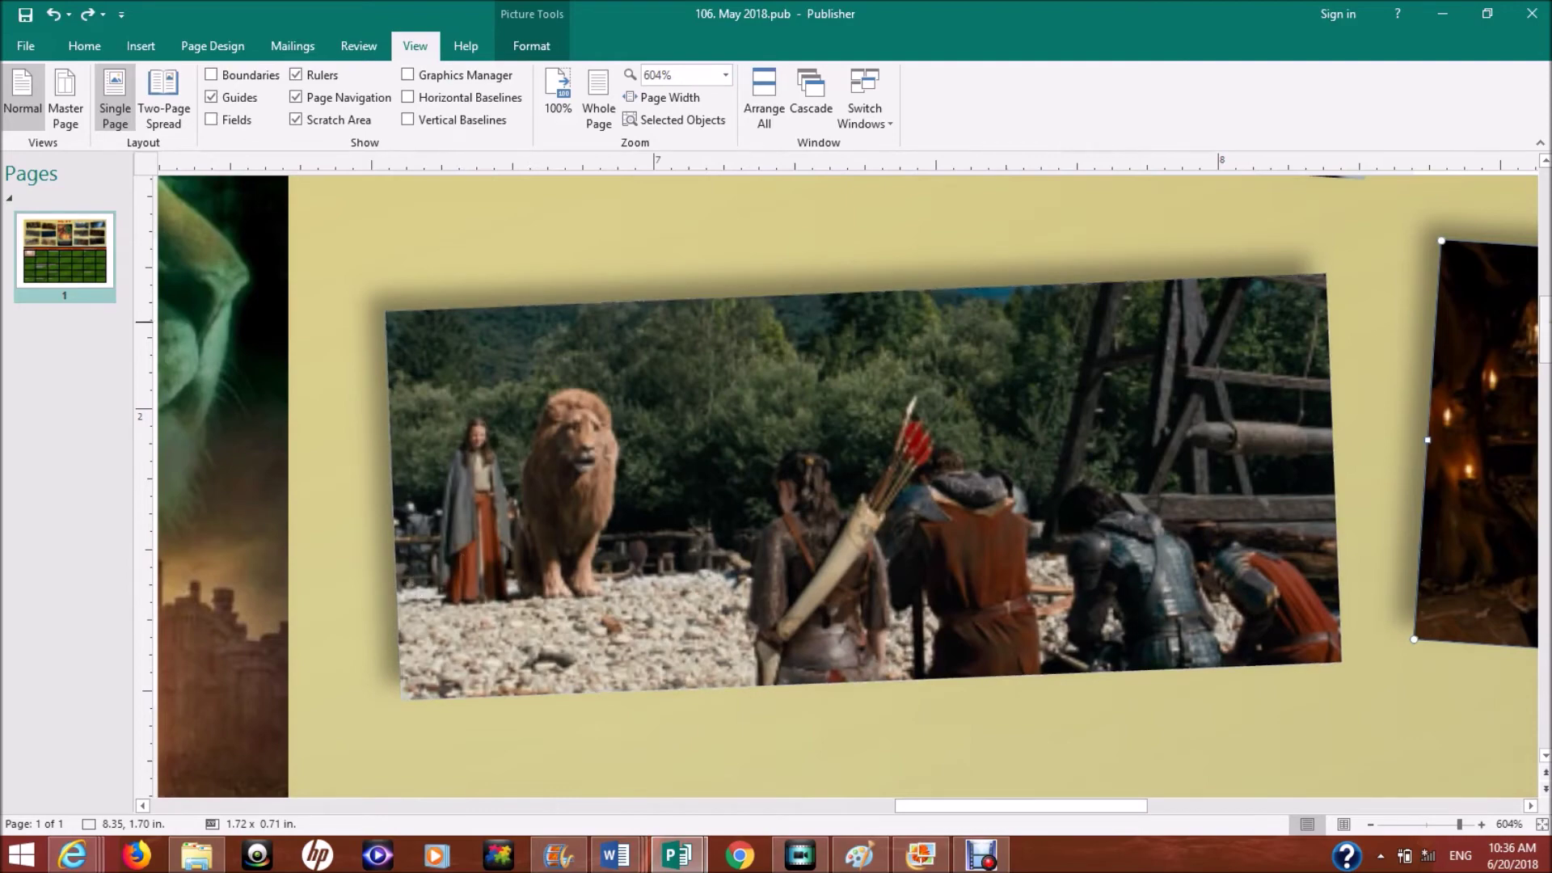
- Look over the two bottom-row stills beyond the poster: the rowing boat and the school-uniform train scene
{"action": "left_click_drag", "start_coordinate": [1544, 327], "coordinate": [1544, 390]}
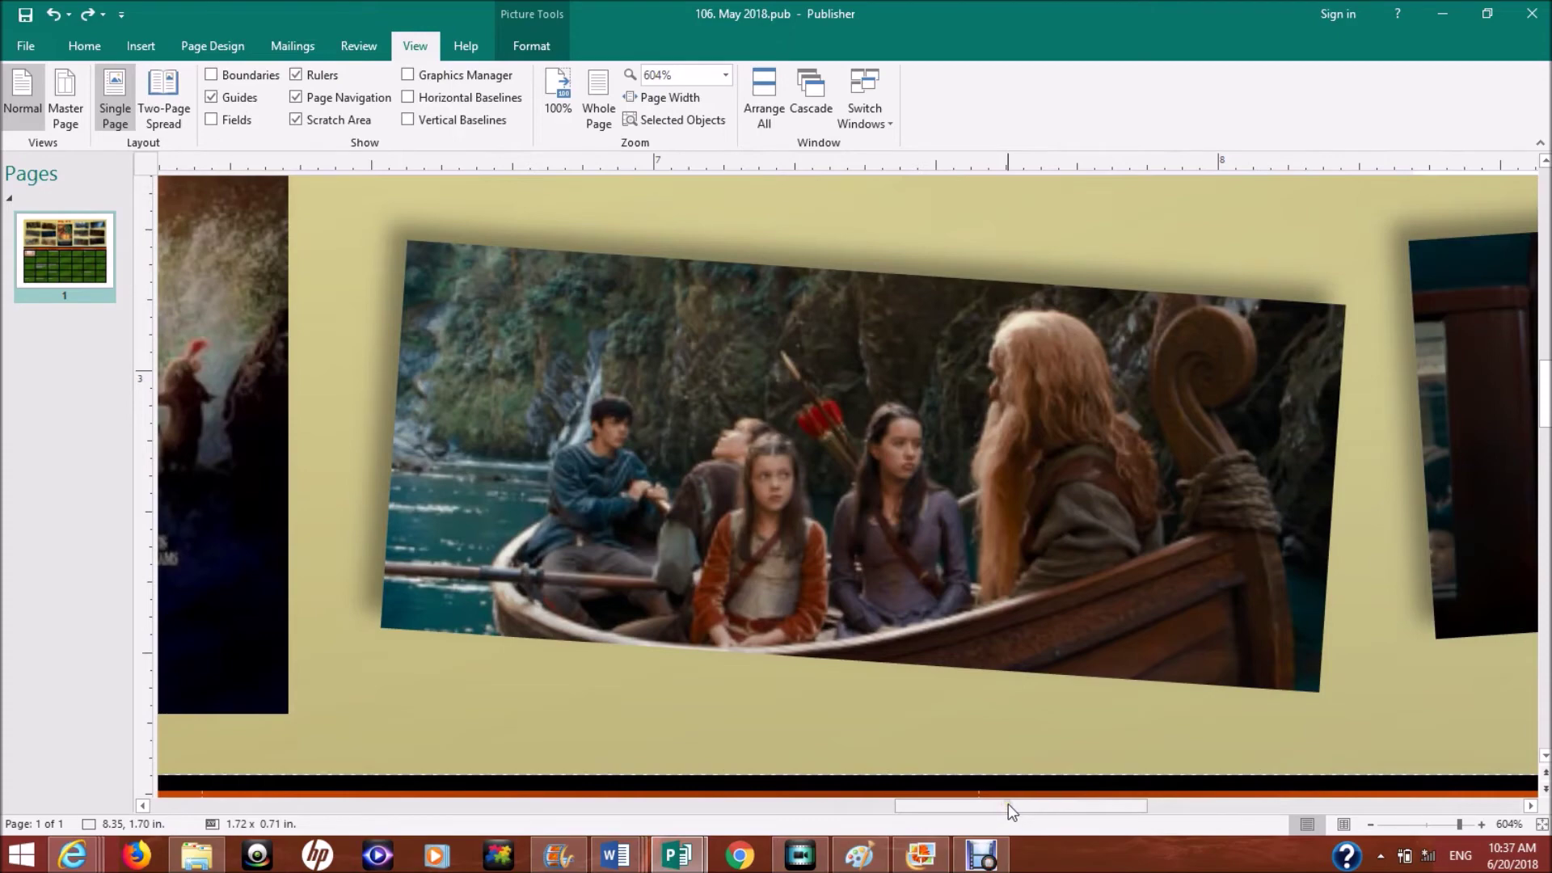
{"action": "left_click_drag", "start_coordinate": [1007, 803], "coordinate": [1217, 784]}
{"action": "left_click_drag", "start_coordinate": [1545, 400], "coordinate": [1545, 391]}
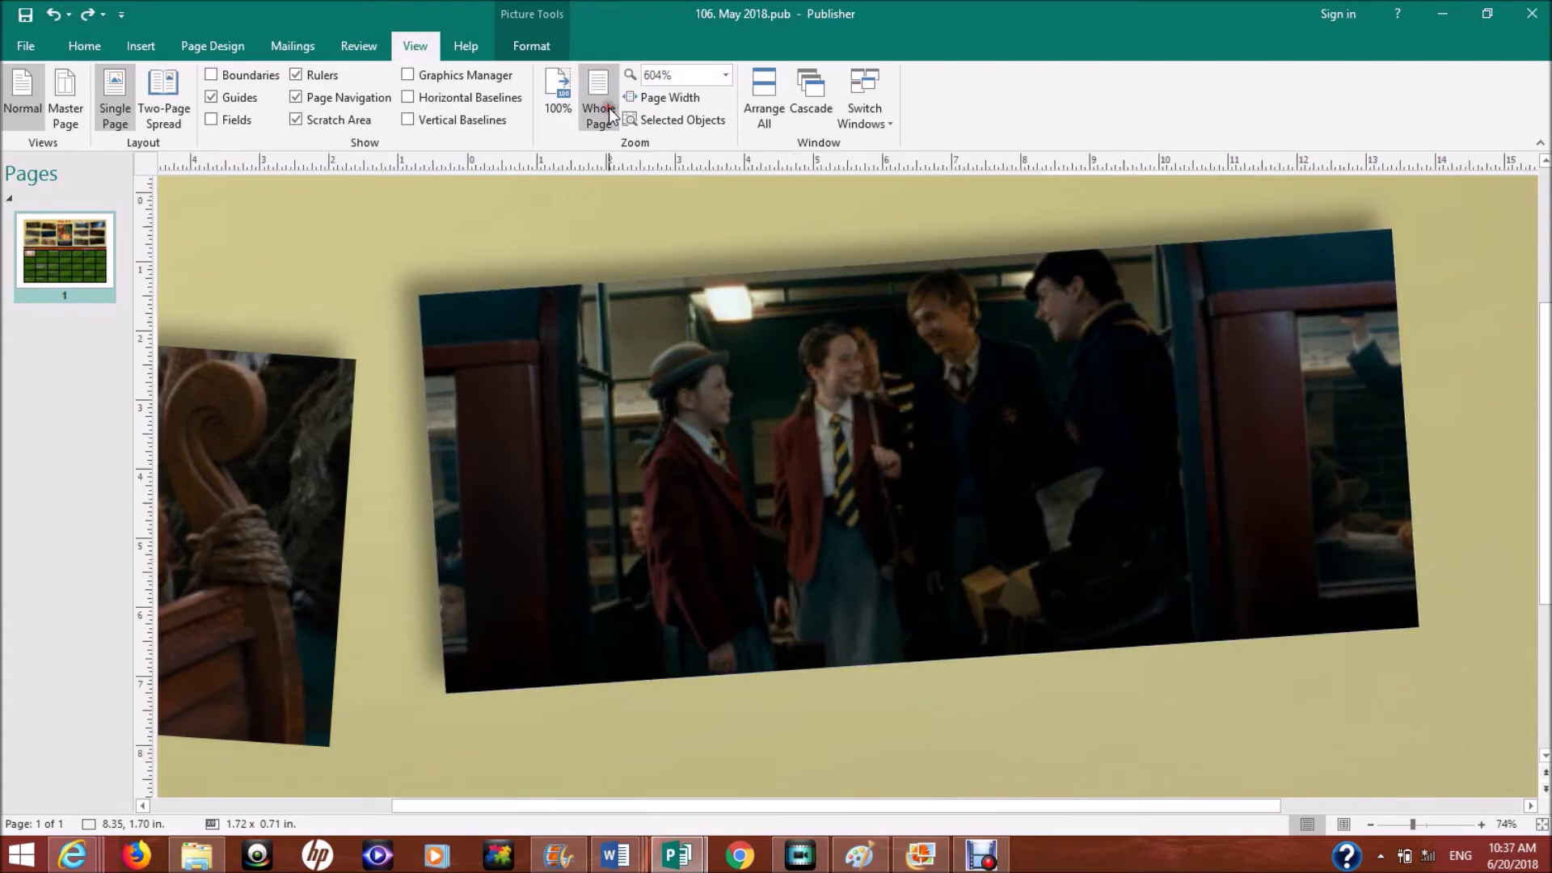
- Show the whole page again, then magnify the Last Month's Theme cell of the calendar table to 570%
{"action": "left_click", "coordinate": [608, 113]}
{"action": "left_click", "coordinate": [570, 502]}
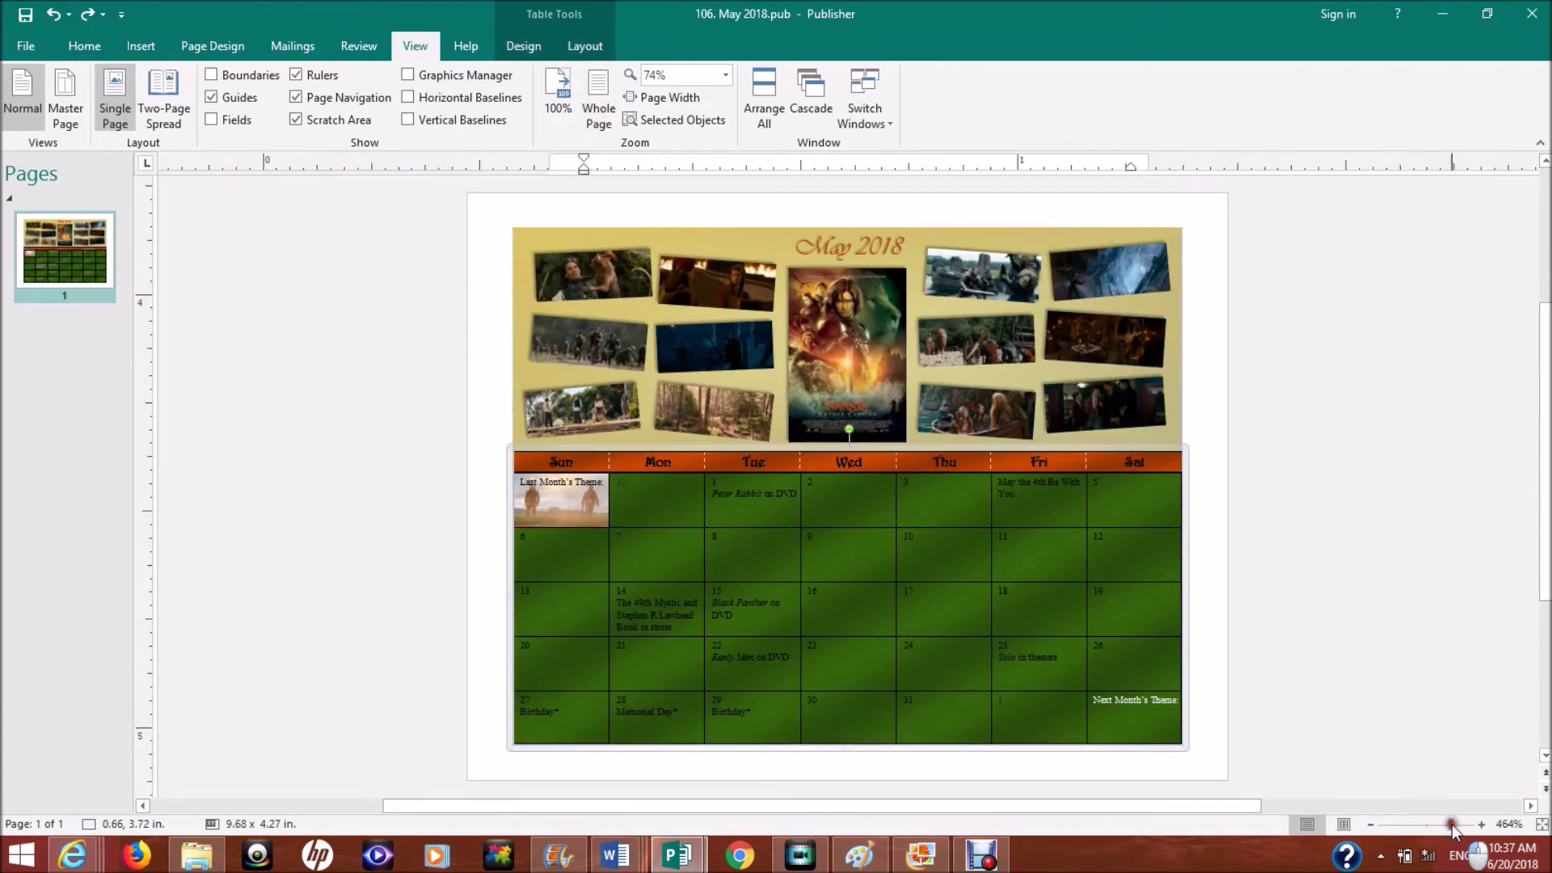
{"action": "left_click", "coordinate": [1452, 825]}
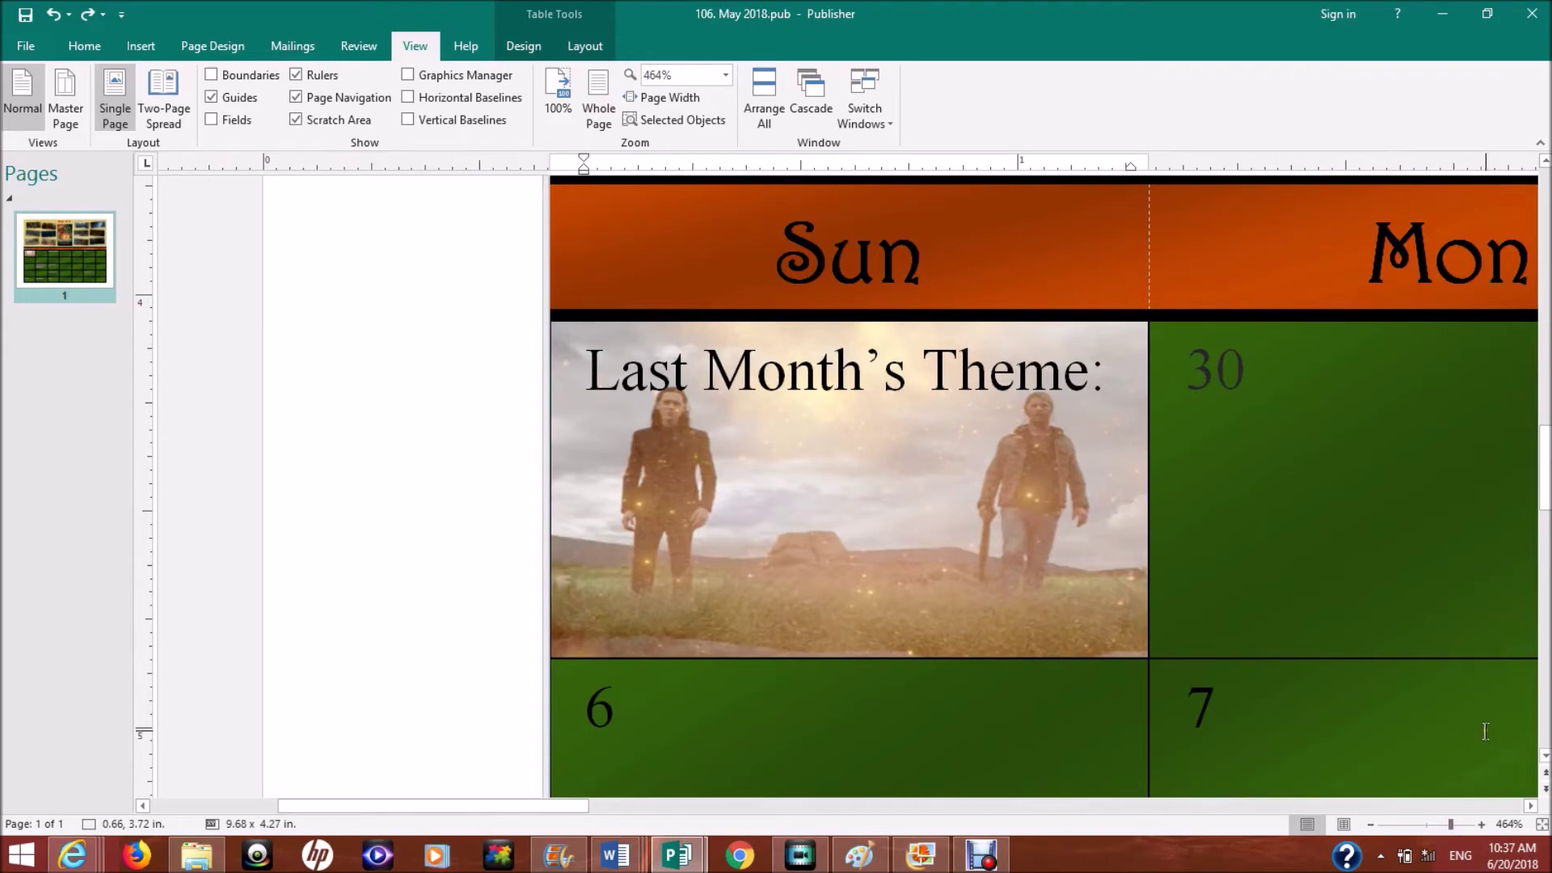
{"action": "left_click", "coordinate": [1481, 825]}
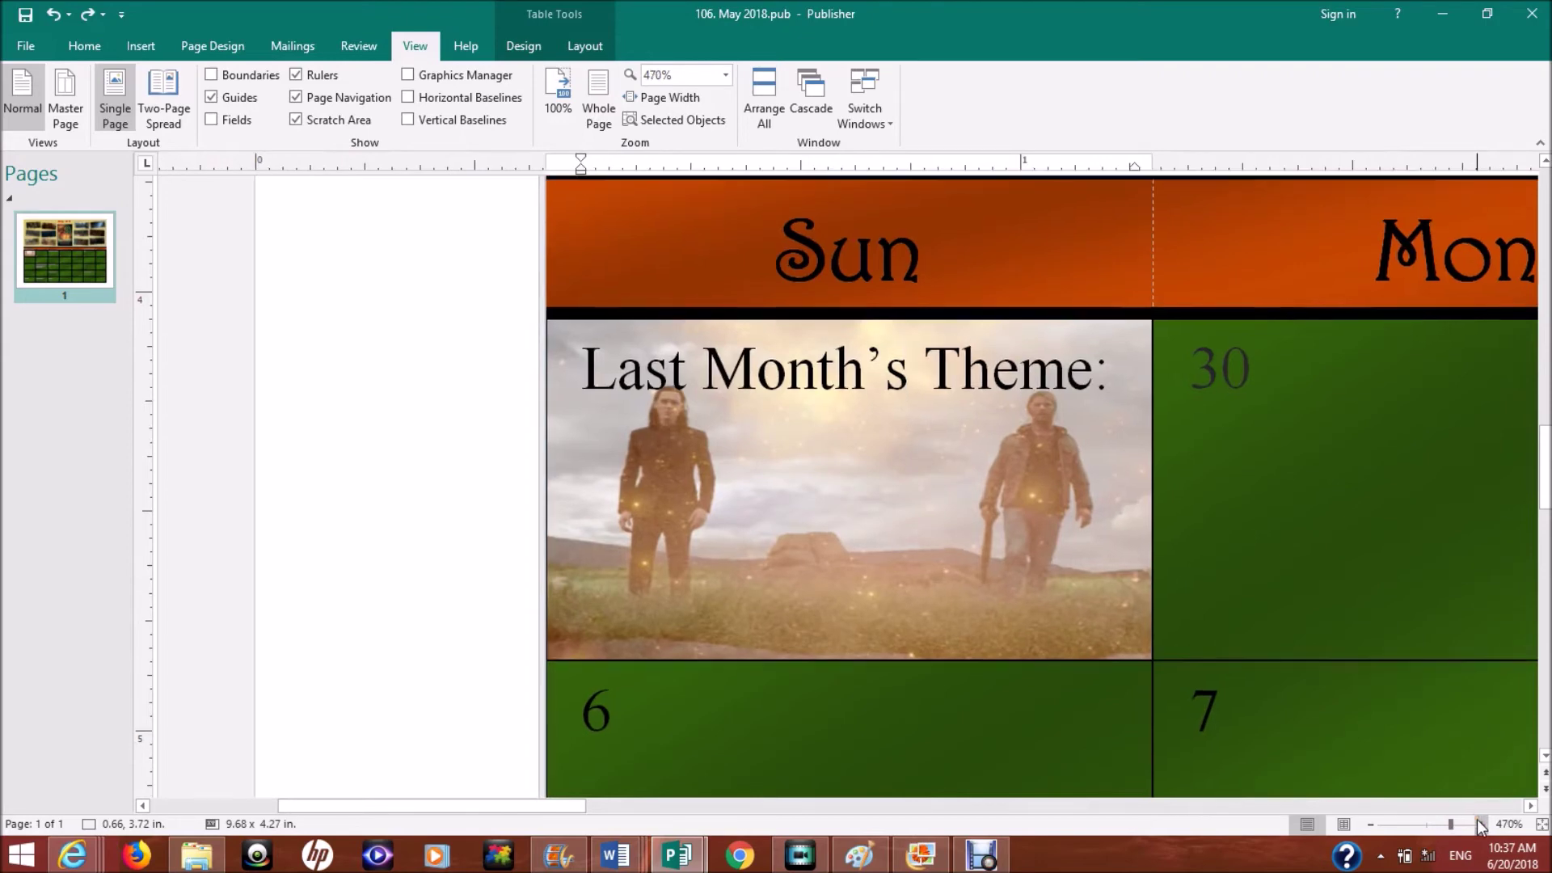
{"action": "left_click", "coordinate": [1481, 824]}
{"action": "left_click", "coordinate": [1482, 825]}
{"action": "left_click", "coordinate": [1481, 825]}
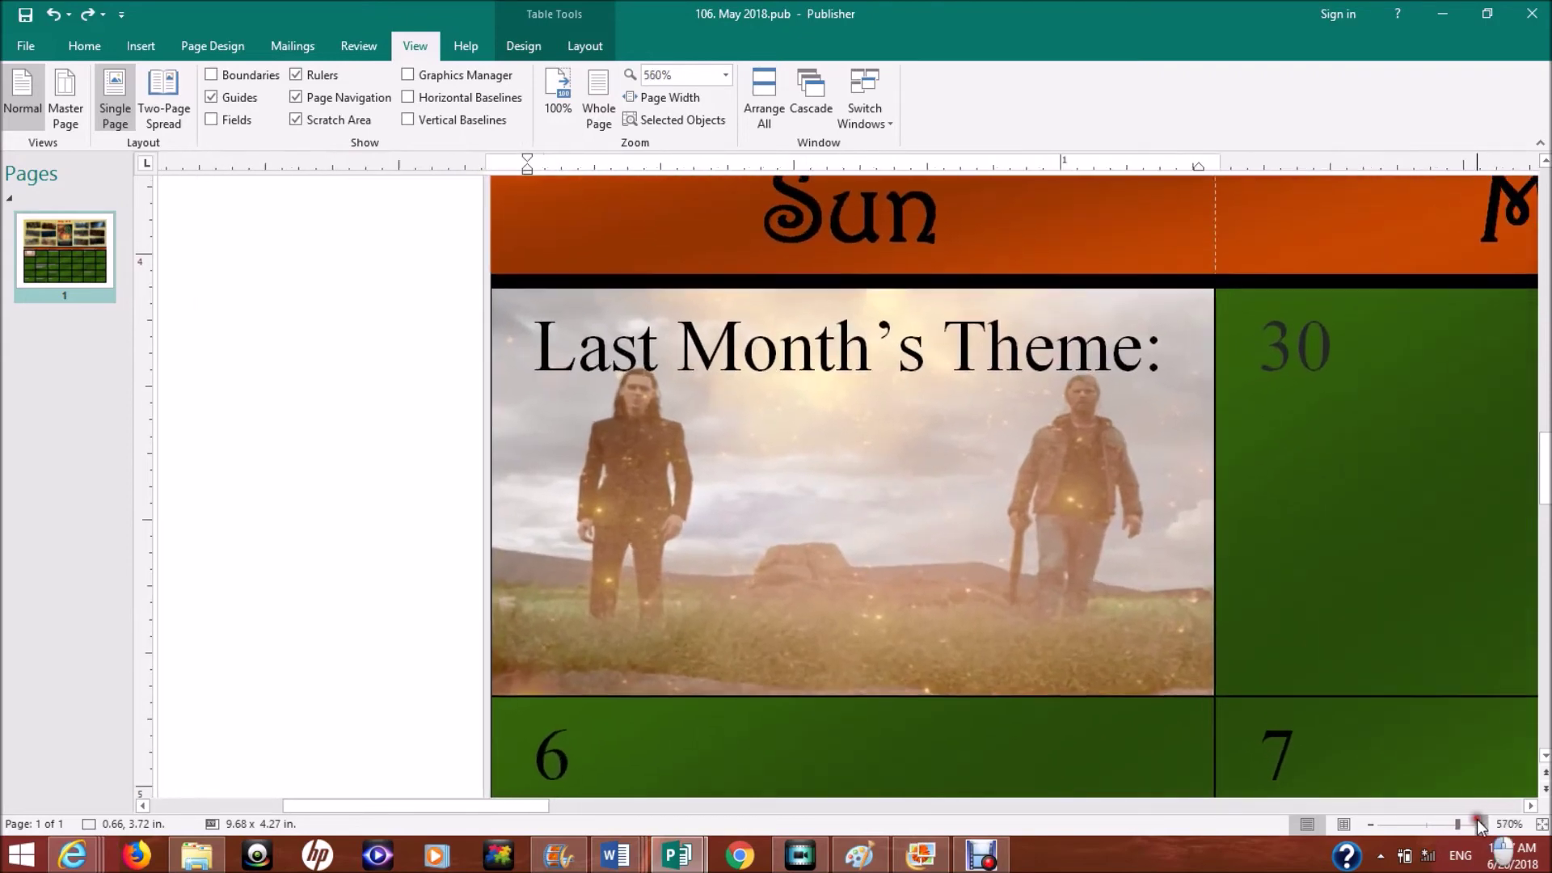
{"action": "left_click", "coordinate": [1482, 825]}
- Try sending the calendar table backward behind the Thor: Ragnarok logo in the Last Month's Theme cell, and undo it
{"action": "left_click", "coordinate": [761, 398]}
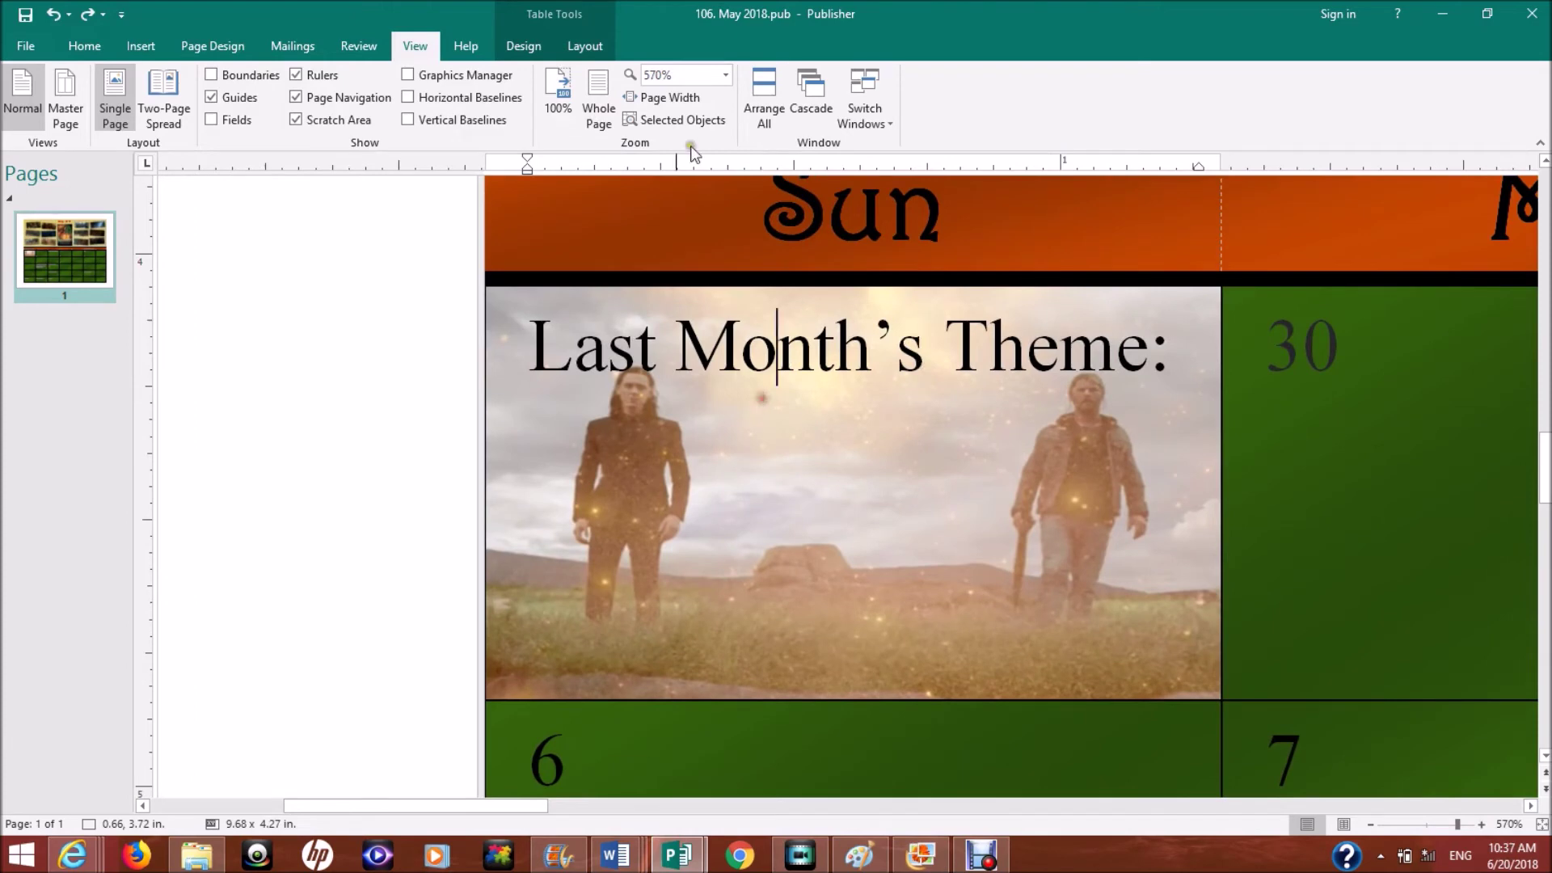
{"action": "left_click", "coordinate": [460, 29]}
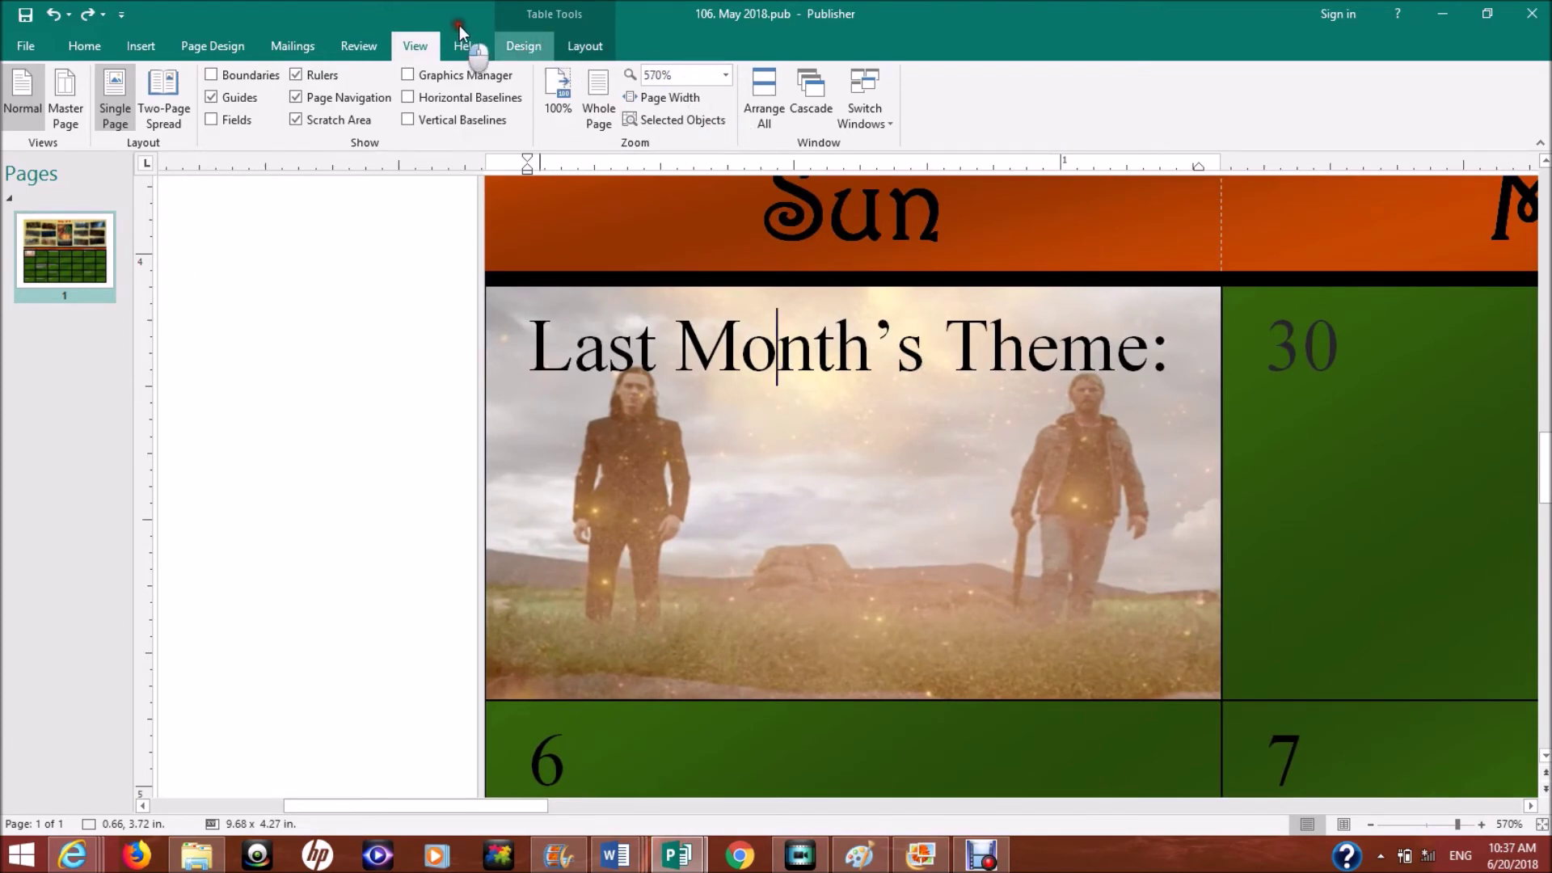
{"action": "left_click", "coordinate": [524, 46]}
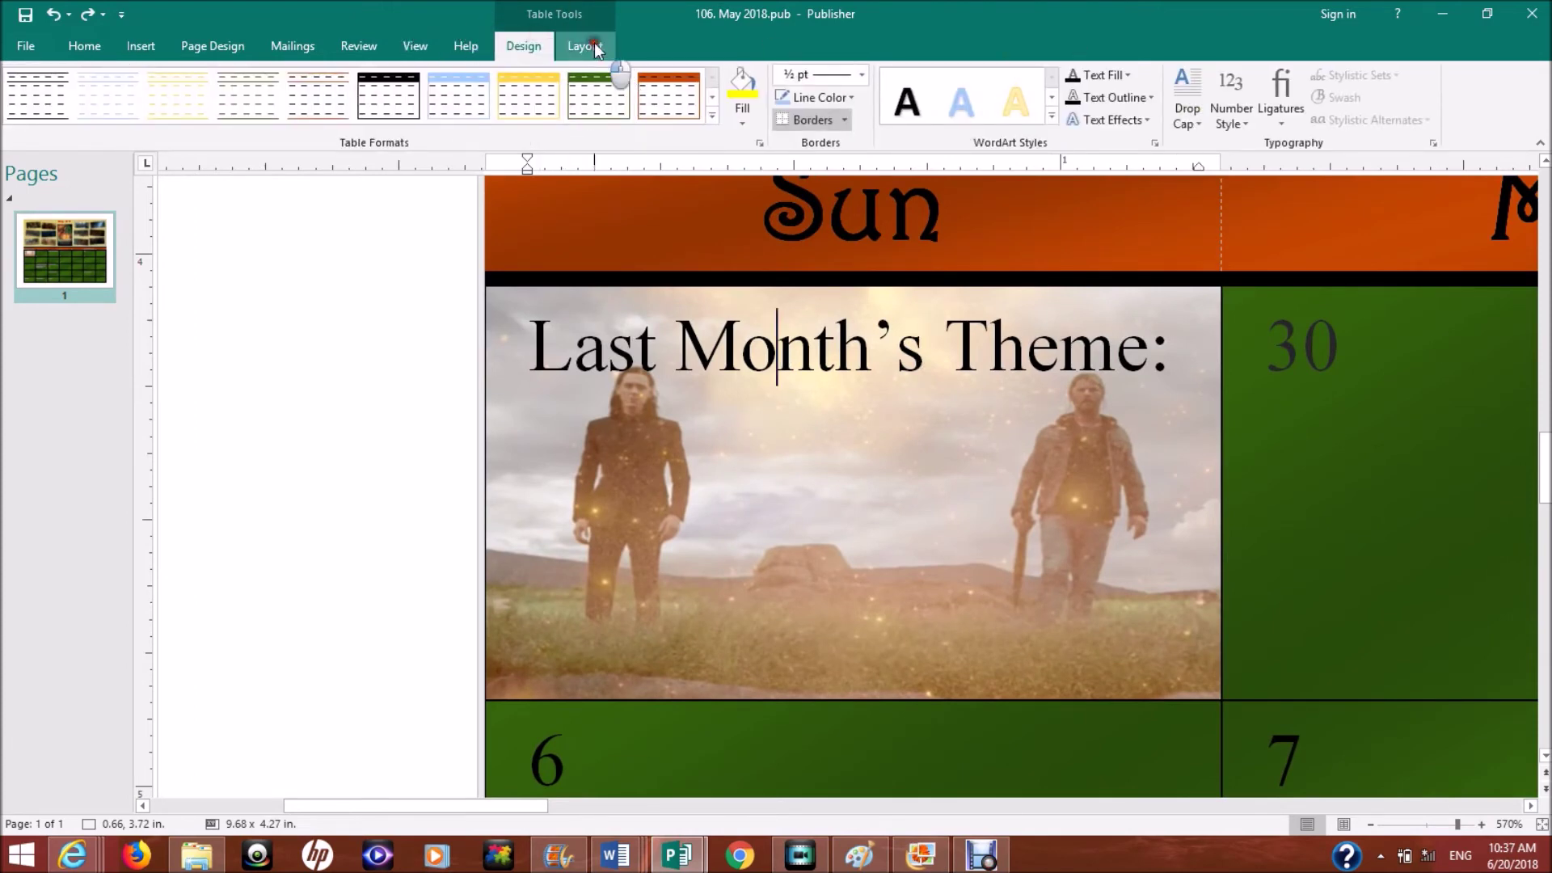
{"action": "left_click", "coordinate": [595, 48]}
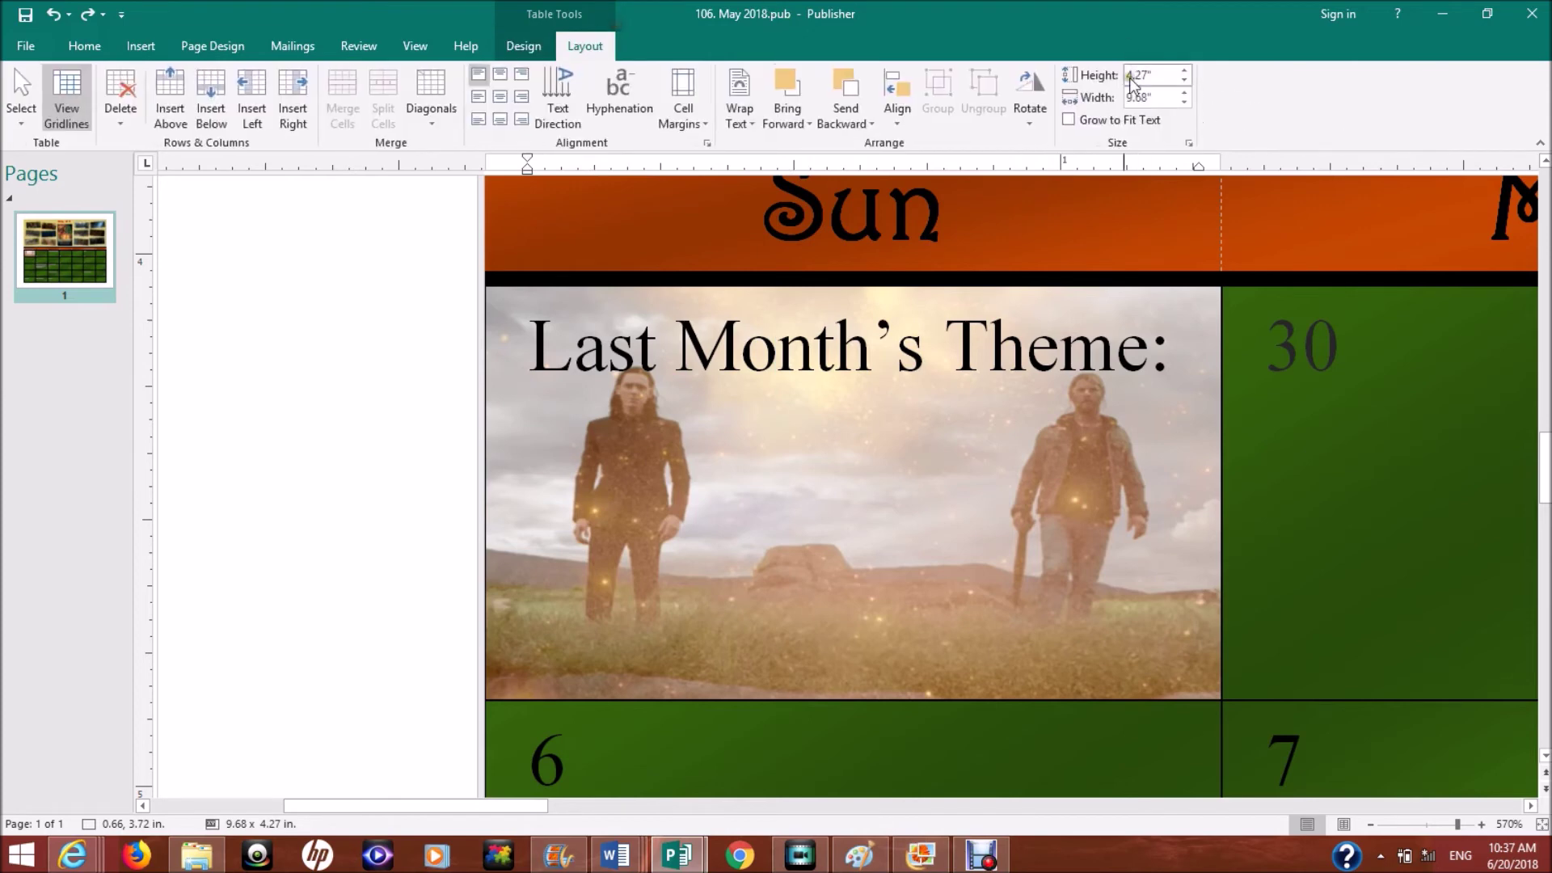
{"action": "left_click", "coordinate": [851, 85]}
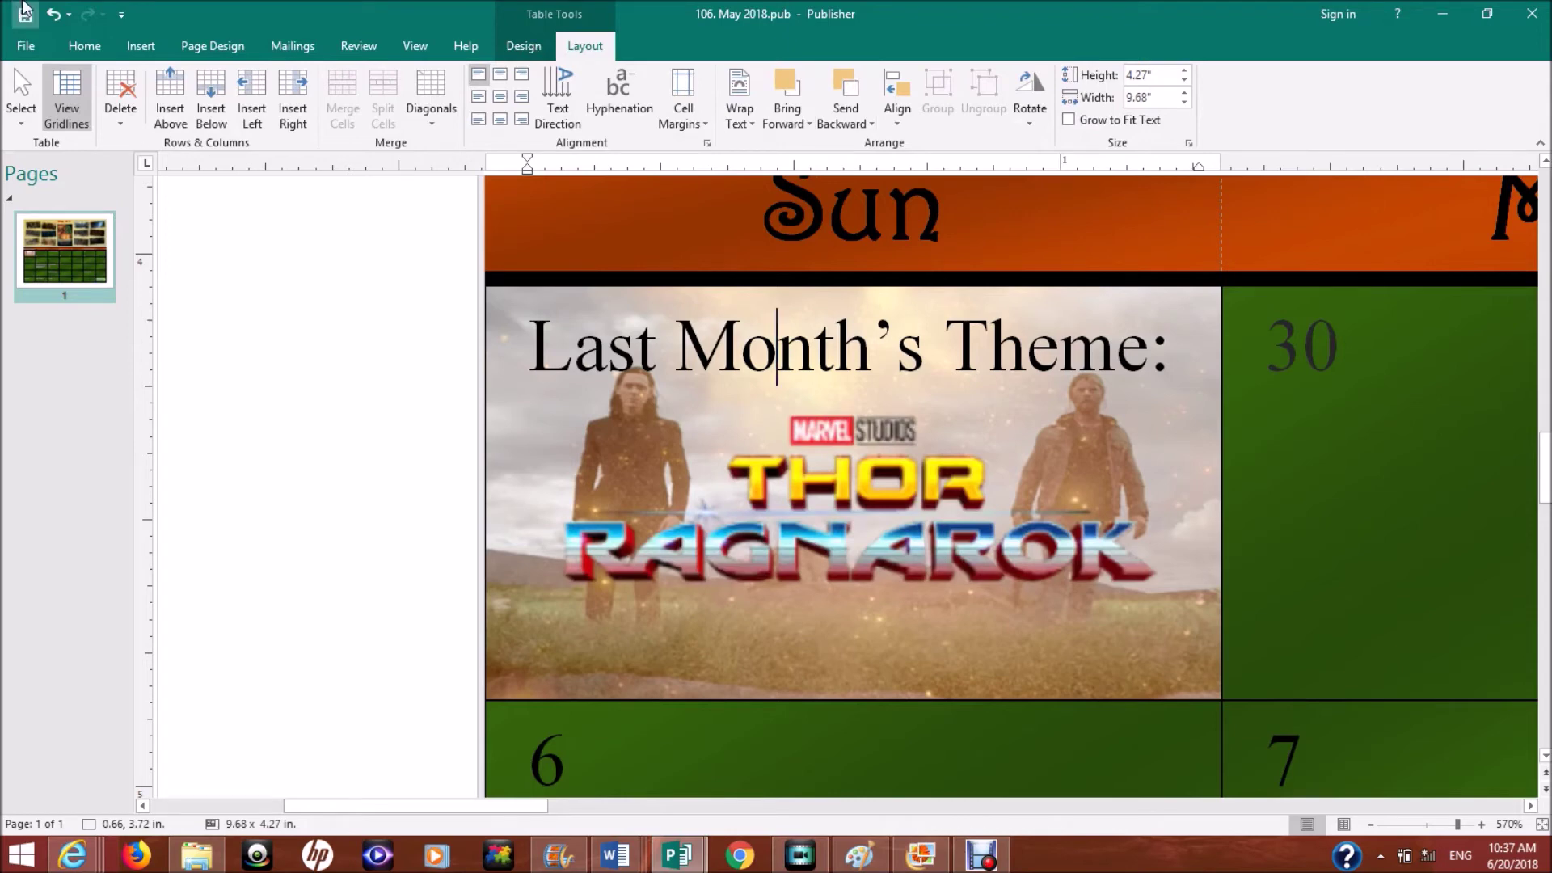
{"action": "left_click", "coordinate": [55, 15]}
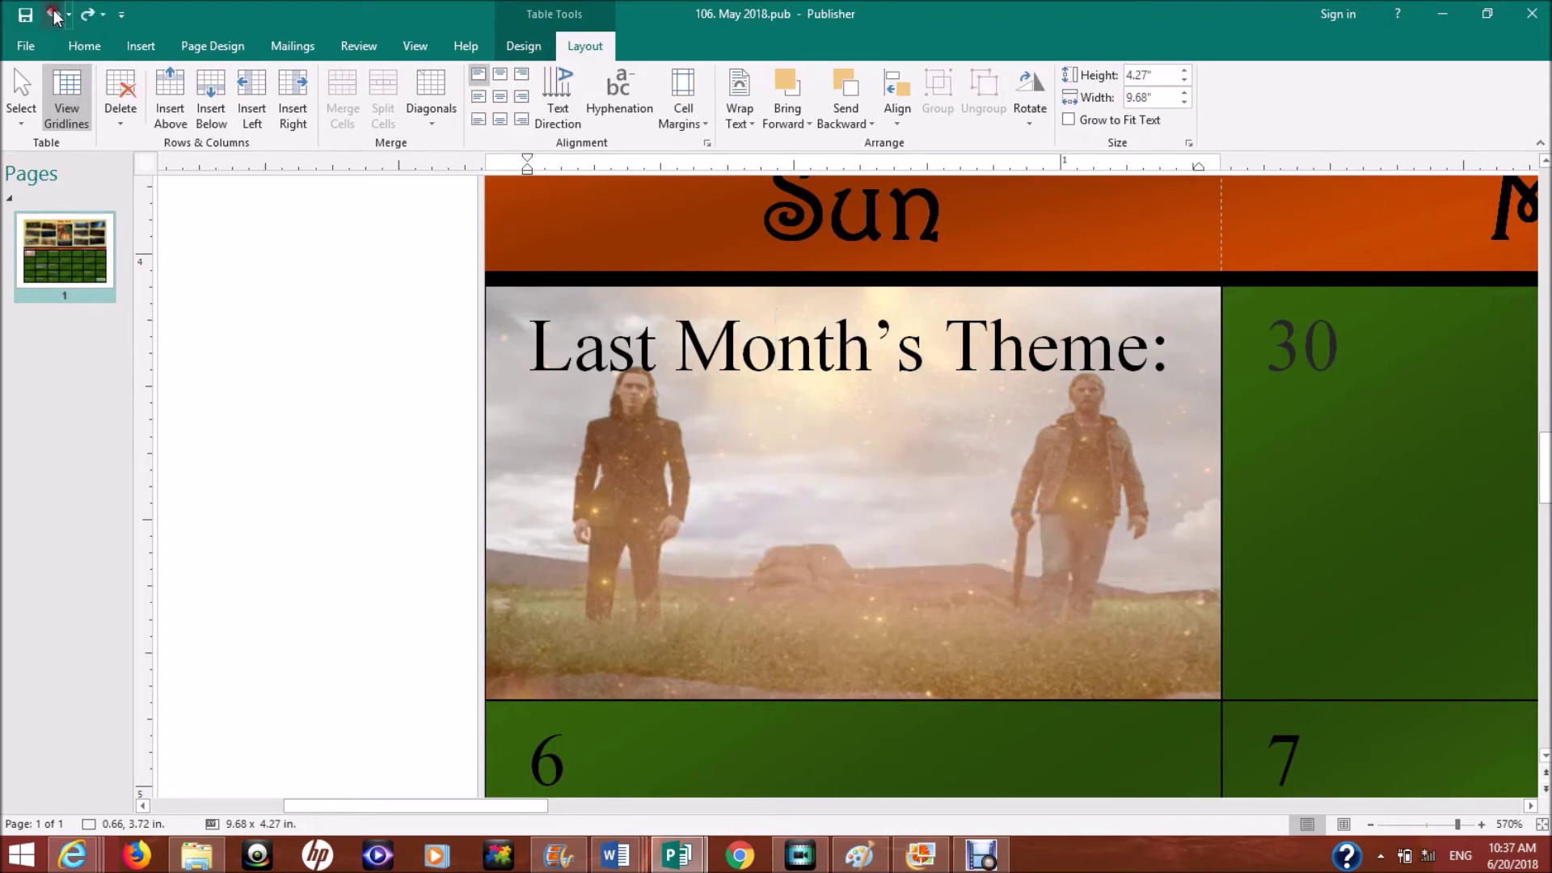
{"action": "left_click", "coordinate": [54, 15]}
- Go along the first week to the Monday 30 cell, magnify it to 646%, and view the Tuesday 1 cell
{"action": "key", "text": "Right"}
{"action": "key", "text": "Right"}
{"action": "key", "text": "Right"}
{"action": "key", "text": "Right"}
{"action": "key", "text": "Right"}
{"action": "key", "text": "Right"}
{"action": "key", "text": "Right"}
{"action": "key", "text": "Right"}
{"action": "key", "text": "Right"}
{"action": "key", "text": "Right"}
{"action": "key", "text": "Right"}
{"action": "key", "text": "Right"}
{"action": "key", "text": "Right"}
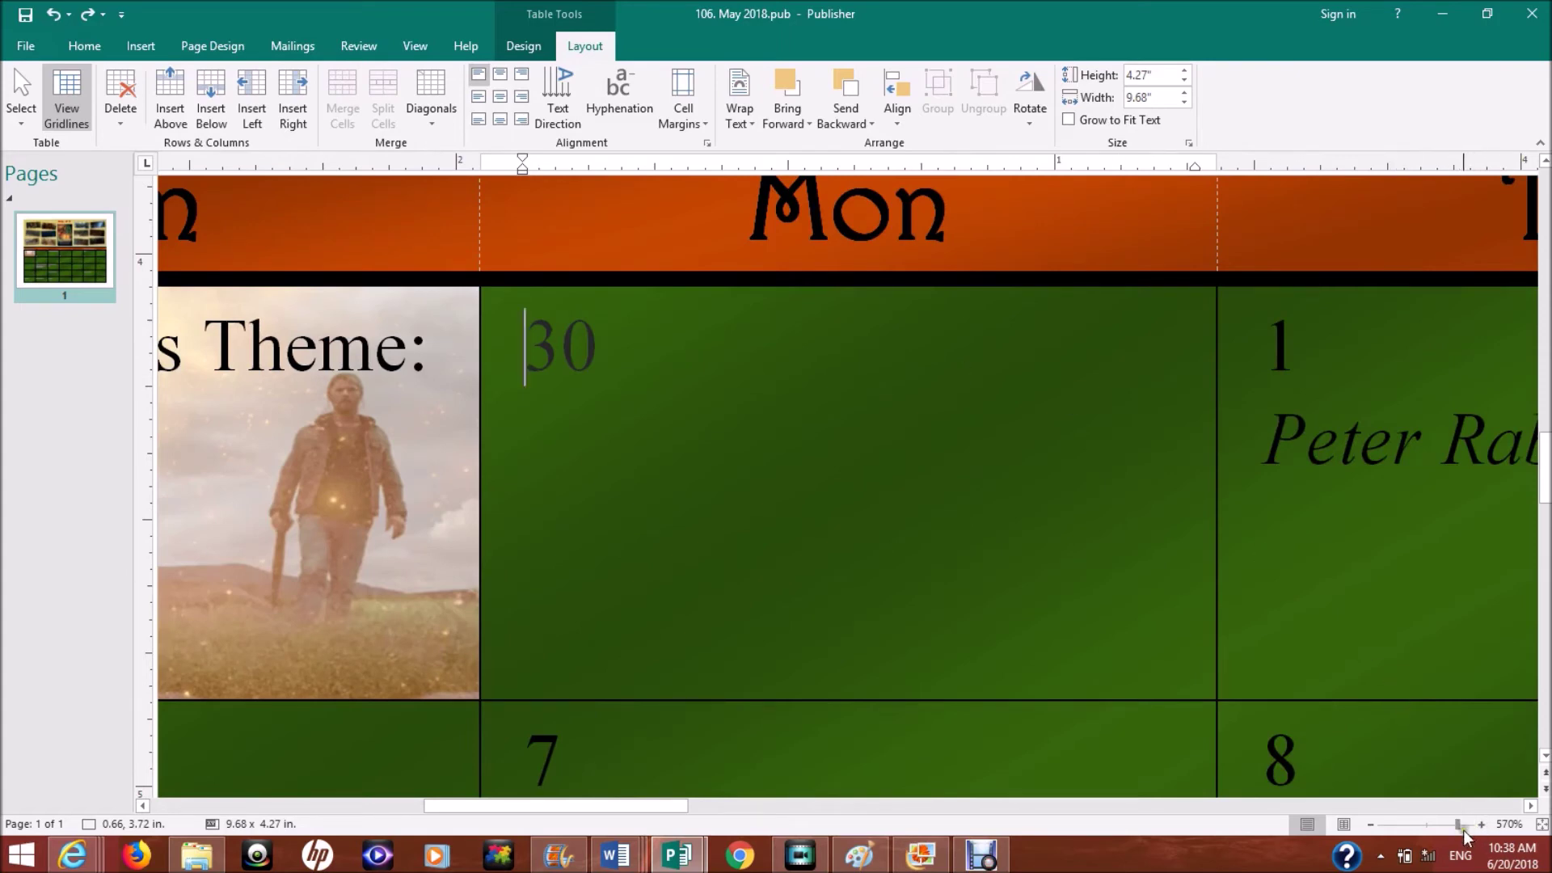
{"action": "left_click_drag", "start_coordinate": [1465, 831], "coordinate": [1465, 831]}
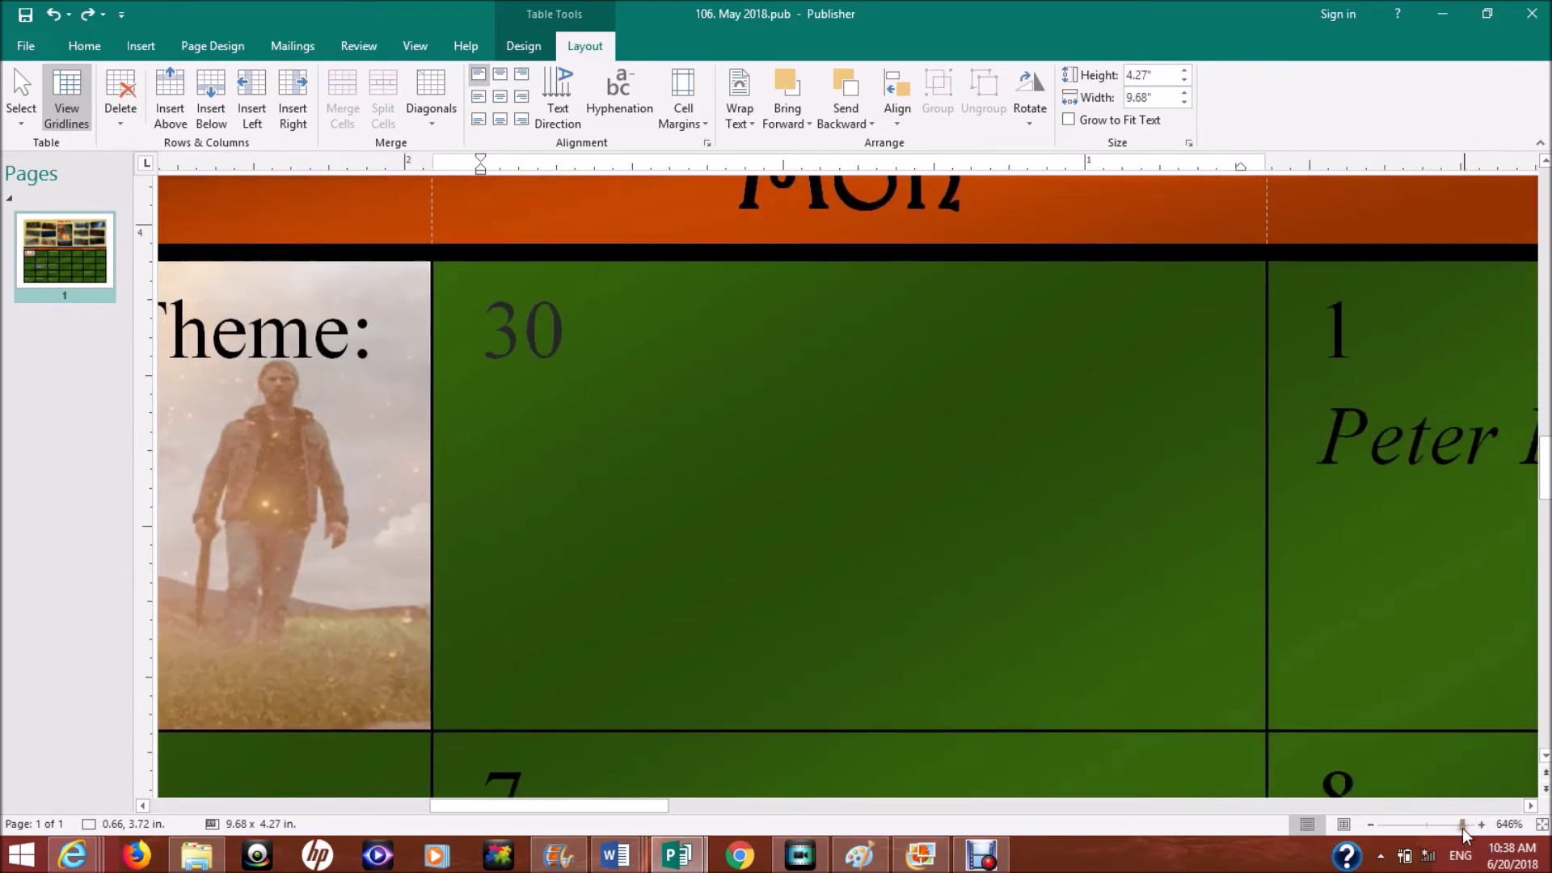
{"action": "left_click", "coordinate": [633, 314]}
{"action": "key", "text": "Right"}
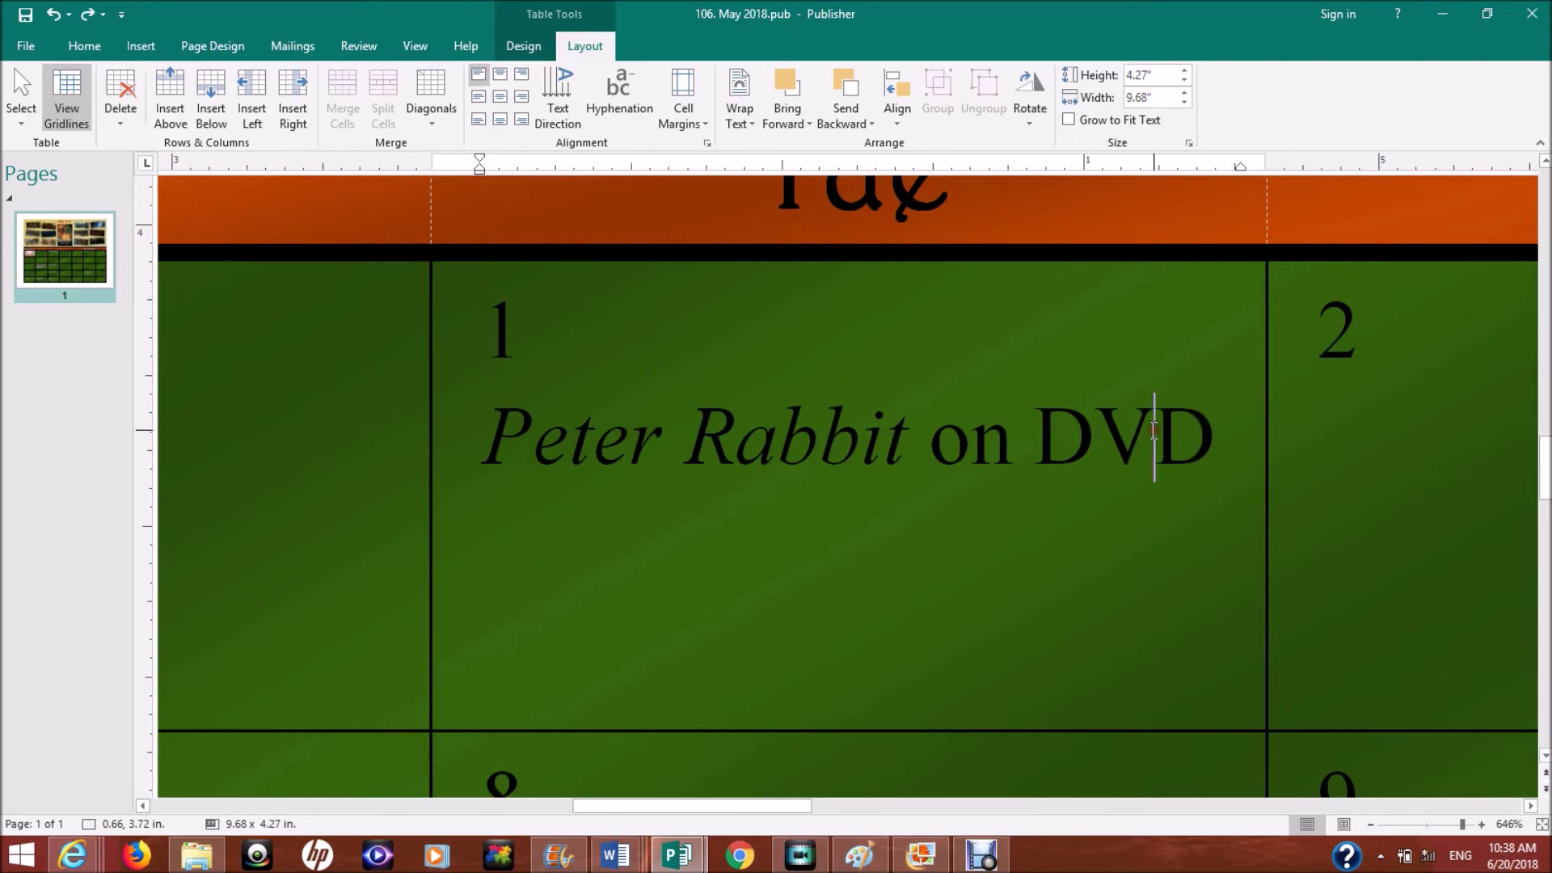
- Look over the remaining first-week cells, from Wednesday 2 to Saturday 5, including Friday's entry
{"action": "key", "text": "Tab"}
{"action": "key", "text": "Right"}
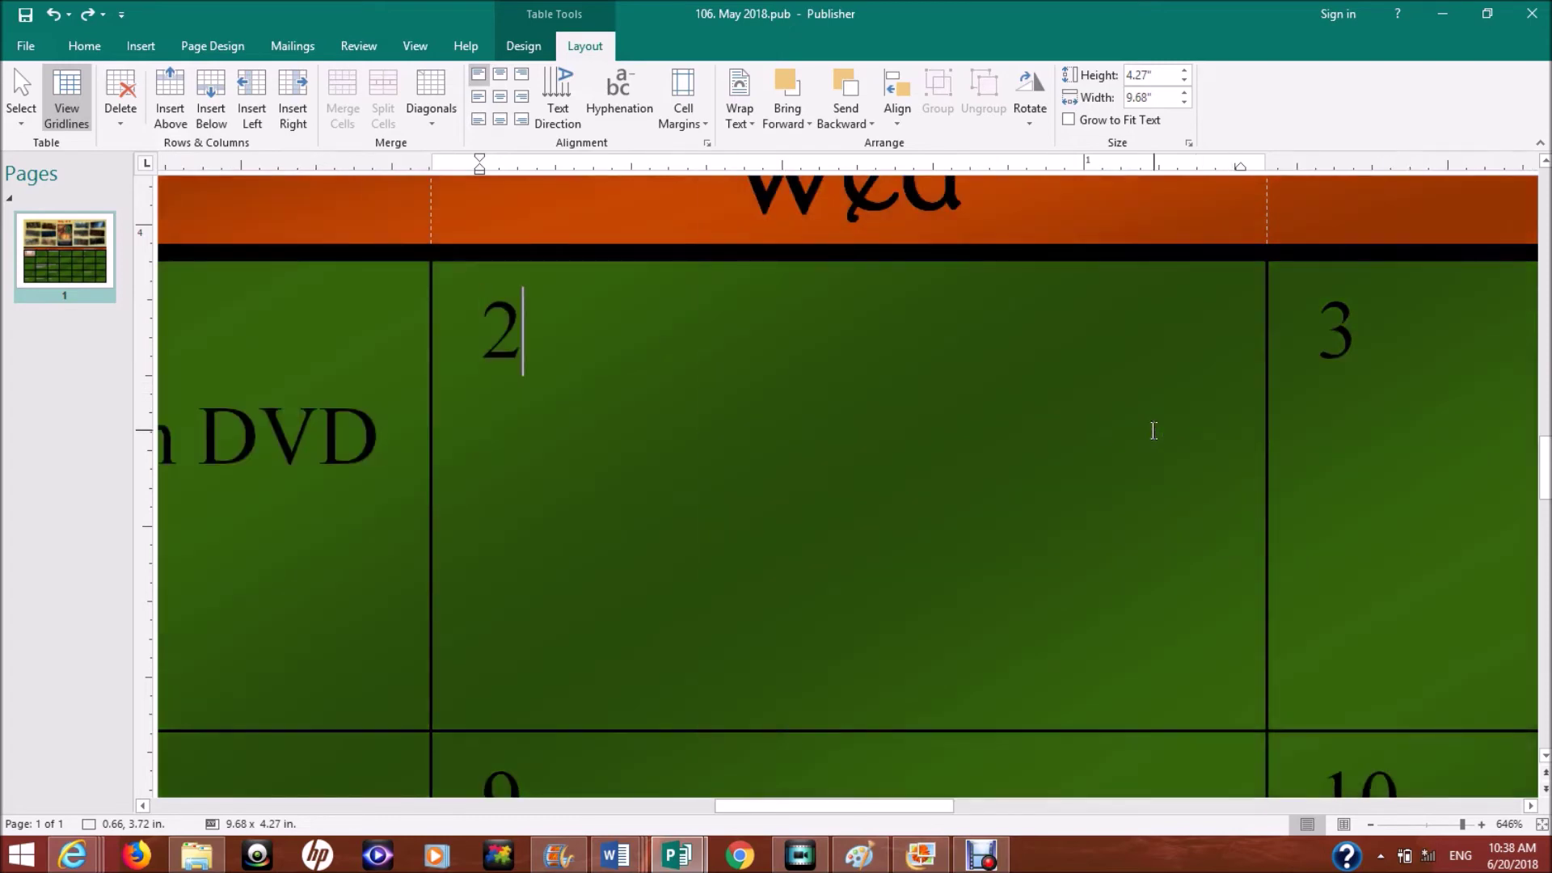
{"action": "key", "text": "Tab"}
{"action": "key", "text": "Right"}
{"action": "key", "text": "Tab"}
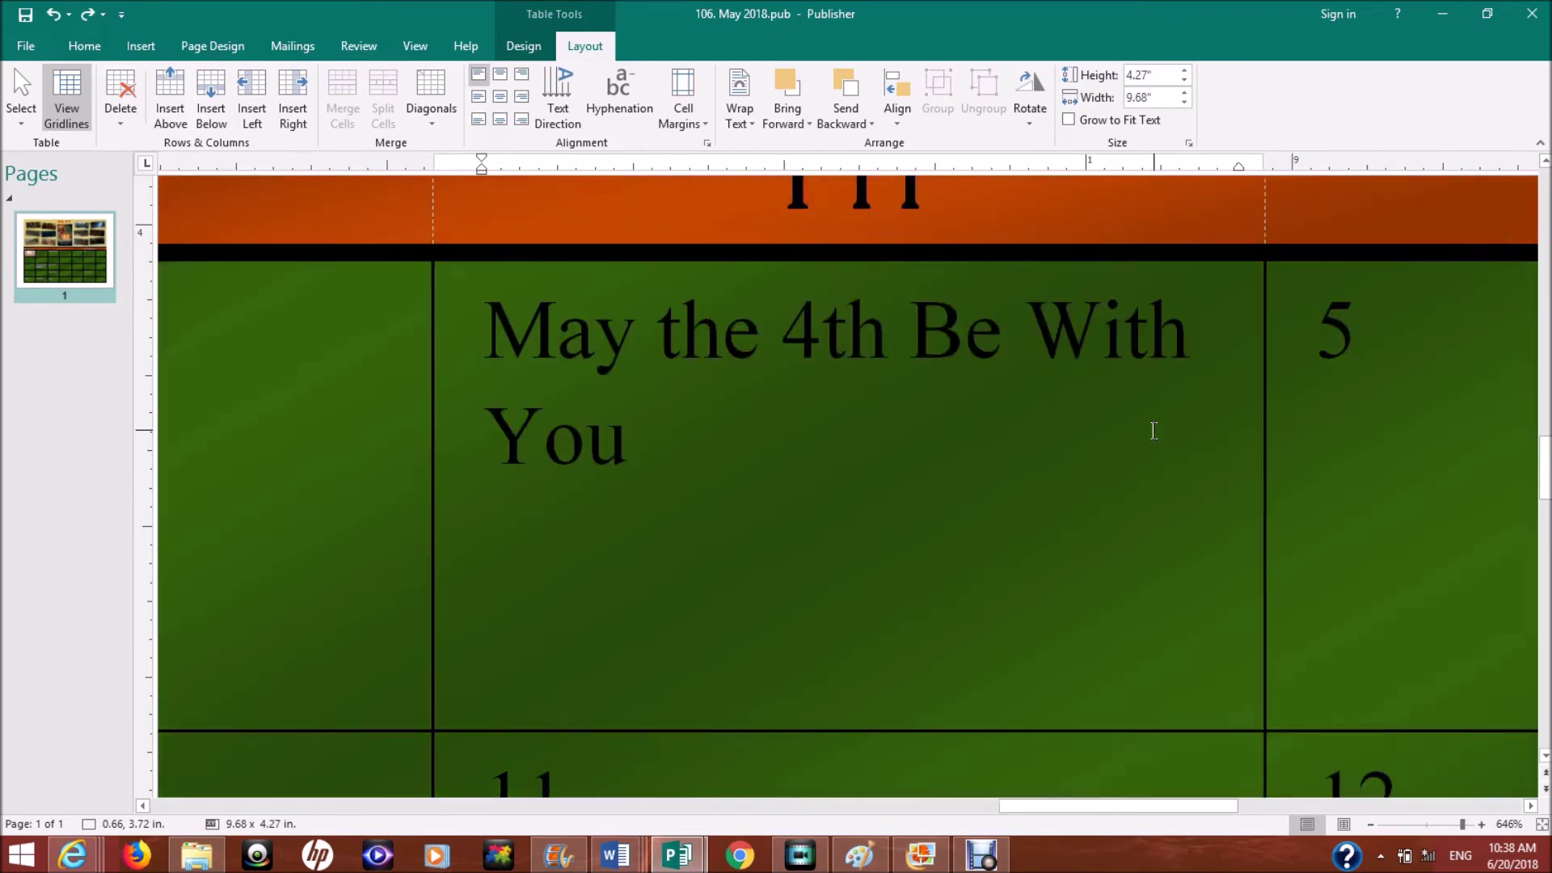
{"action": "key", "text": "Right"}
{"action": "key", "text": "Right"}
{"action": "key", "text": "Right"}
{"action": "key", "text": "Right"}
{"action": "key", "text": "Down"}
{"action": "key", "text": "Right"}
{"action": "key", "text": "Right"}
{"action": "key", "text": "Right"}
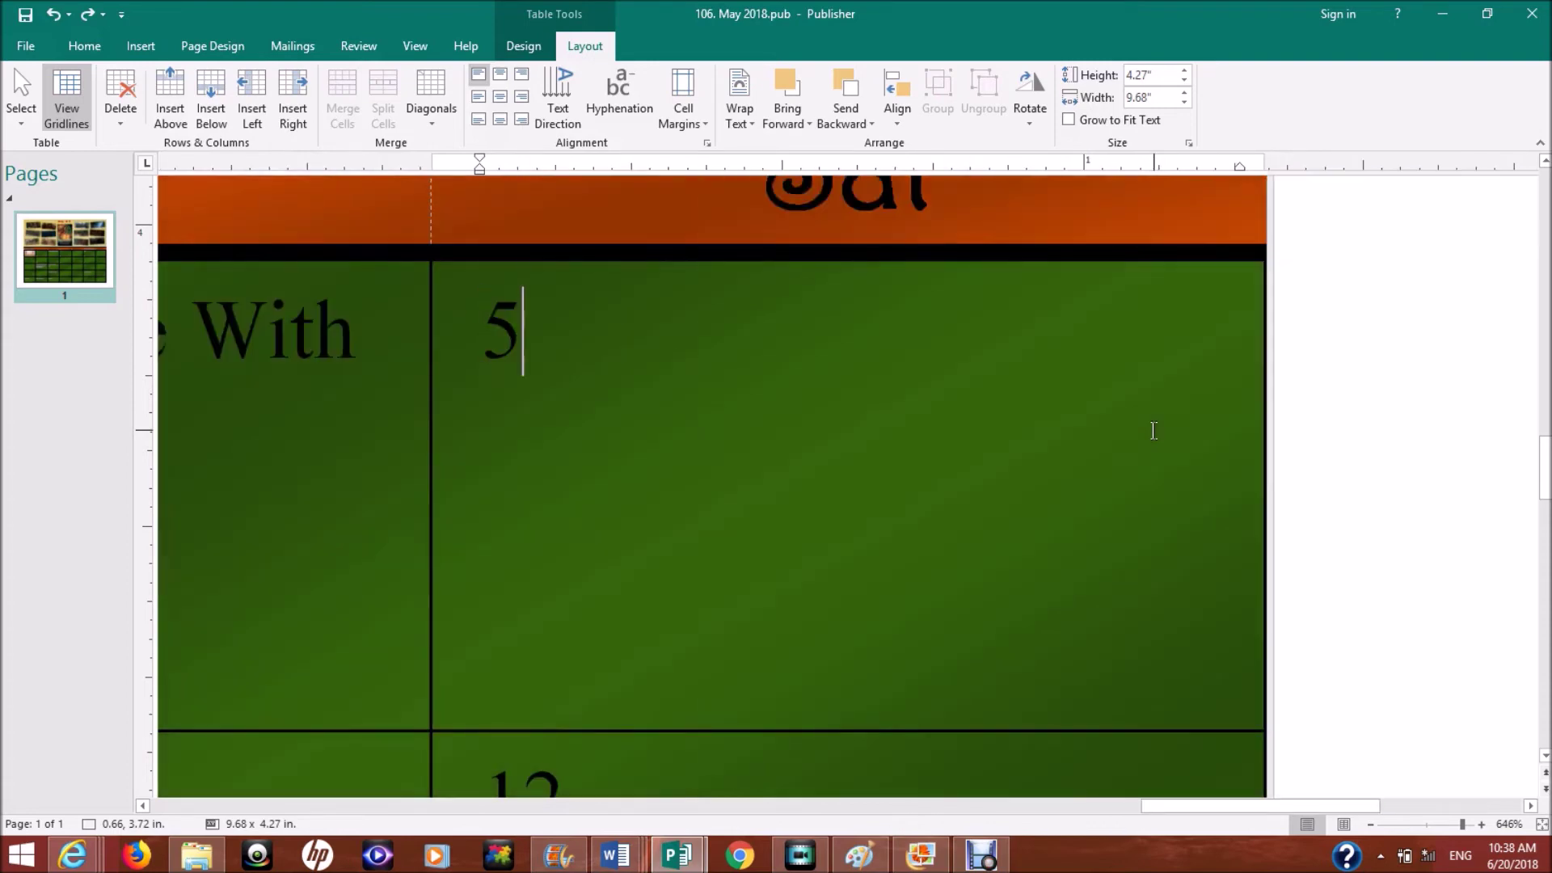
- Look through the second-week cells up to Friday 11
{"action": "key", "text": "Right"}
{"action": "key", "text": "Right"}
{"action": "key", "text": "Right"}
{"action": "key", "text": "Right"}
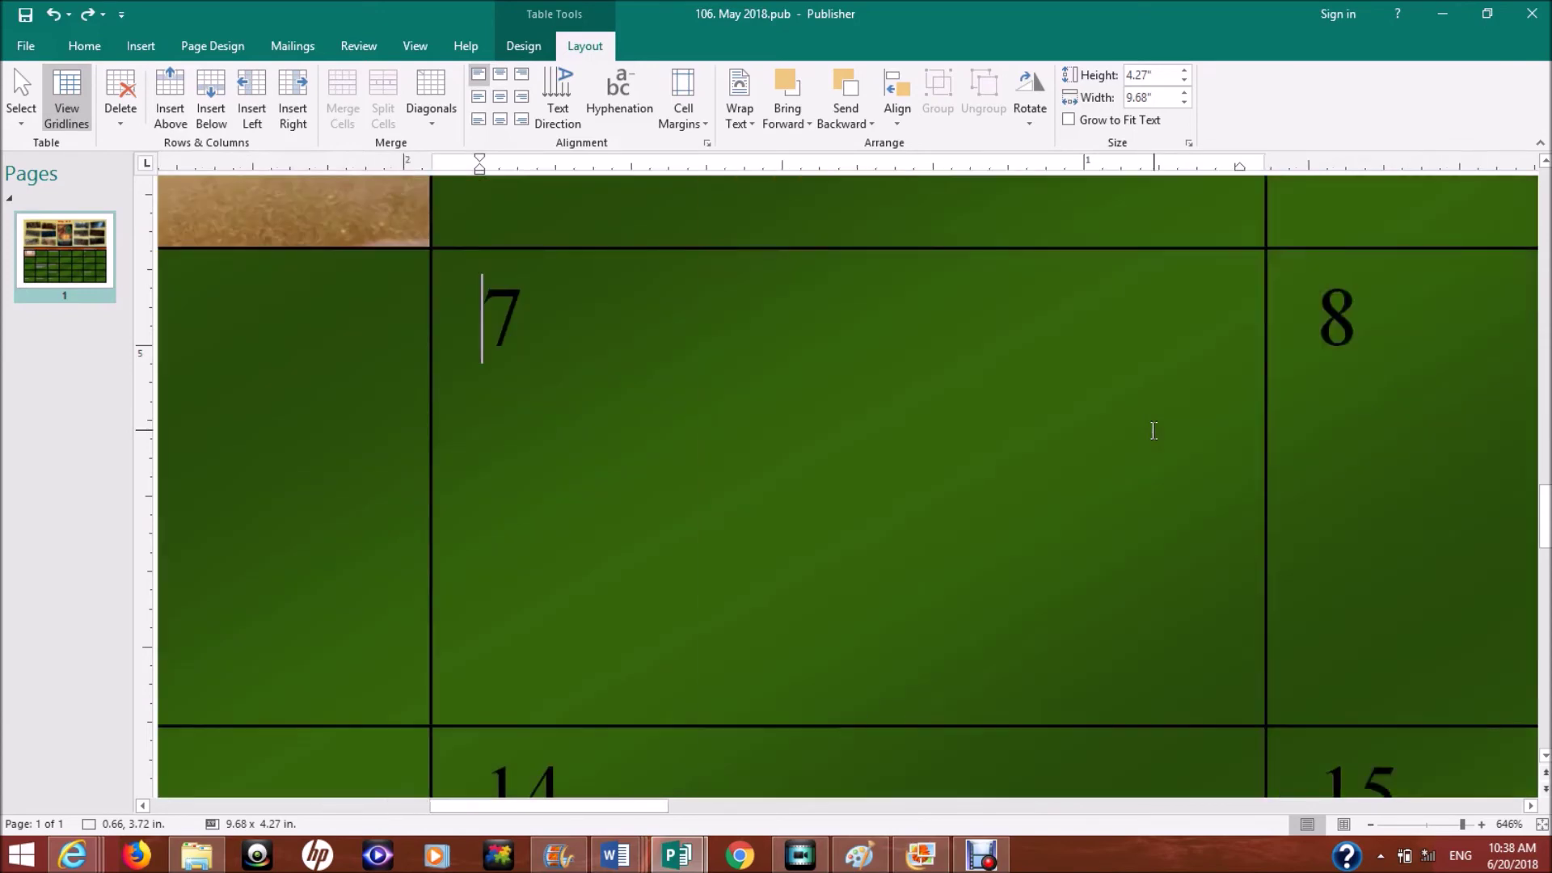
{"action": "key", "text": "Right"}
{"action": "key", "text": "Right"}
{"action": "key", "text": "Right"}
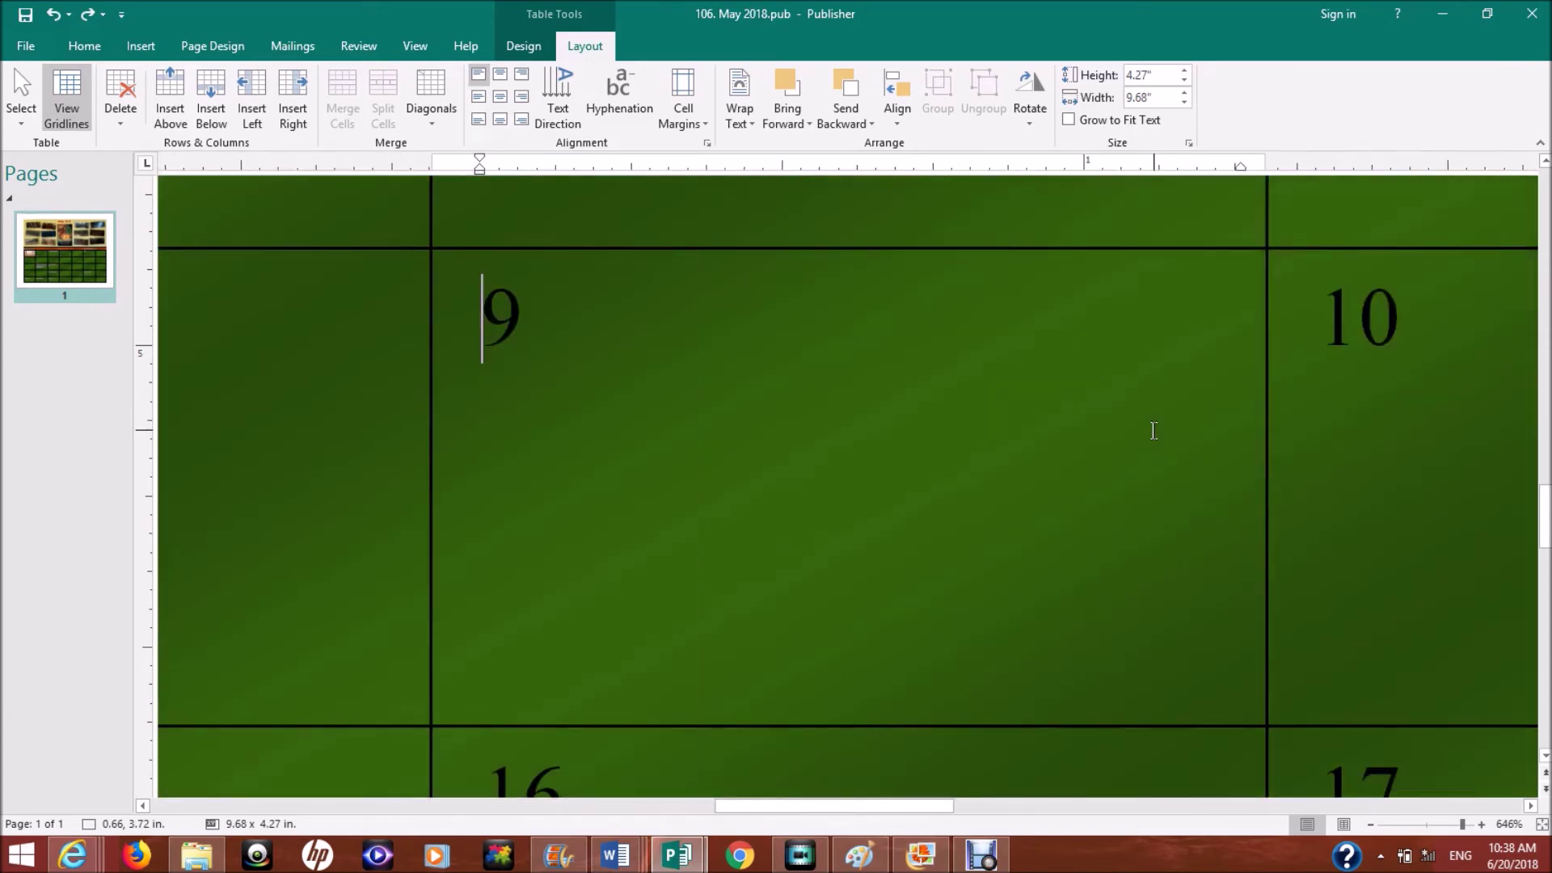
{"action": "key", "text": "Right"}
{"action": "key", "text": "Right"}
{"action": "key", "text": "Right"}
{"action": "key", "text": "Right"}
{"action": "key", "text": "Right"}
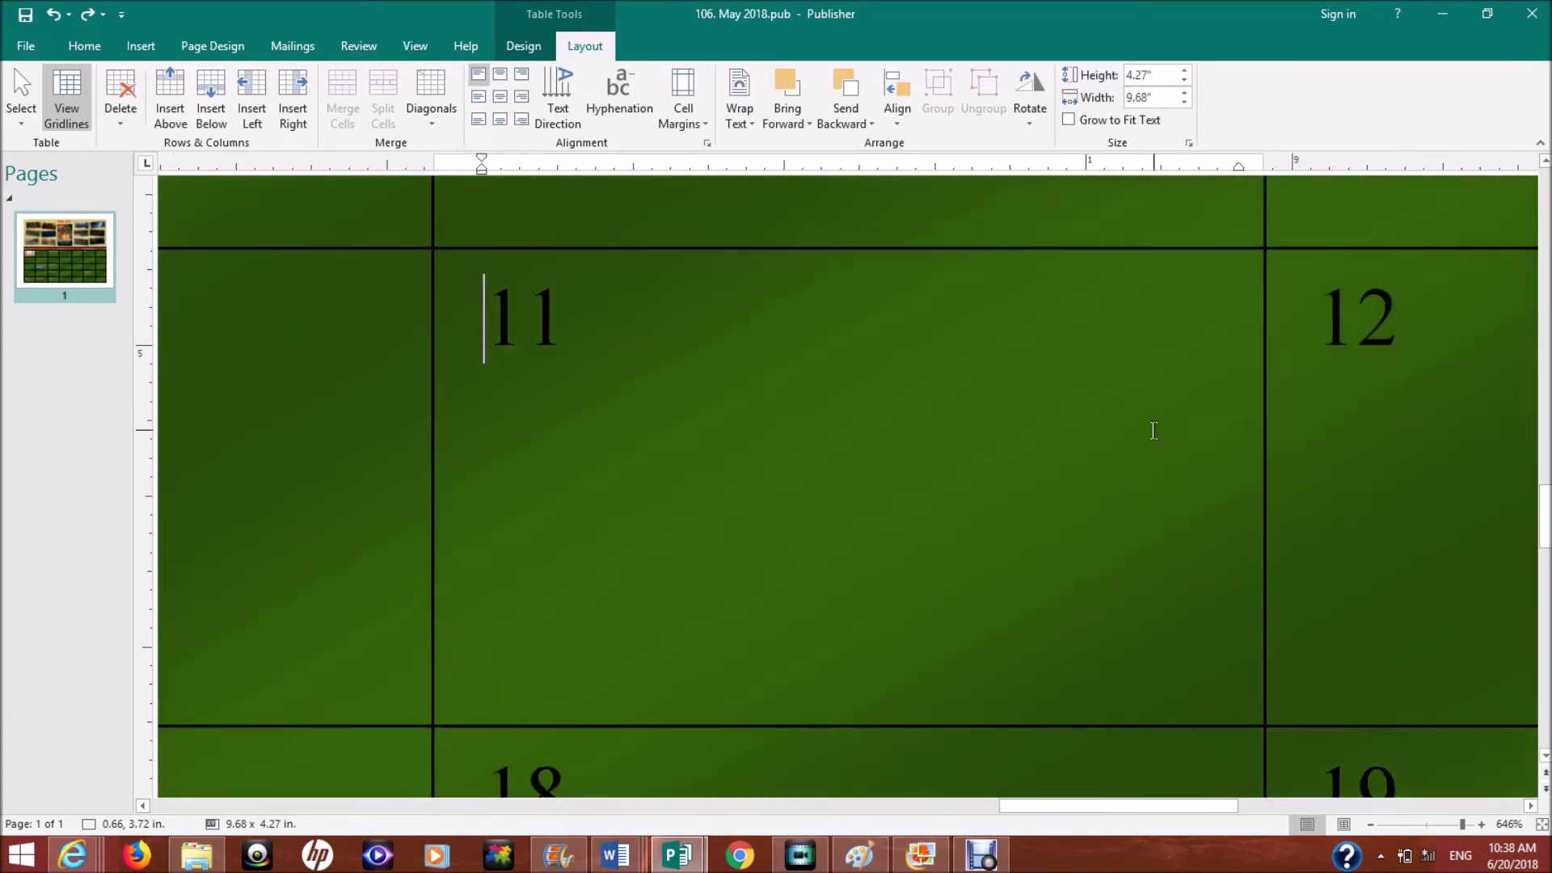
- Italicize the book title "The 49th Mystic" in the Monday 14 cell
{"action": "key", "text": "Right"}
{"action": "key", "text": "Right"}
{"action": "key", "text": "Right"}
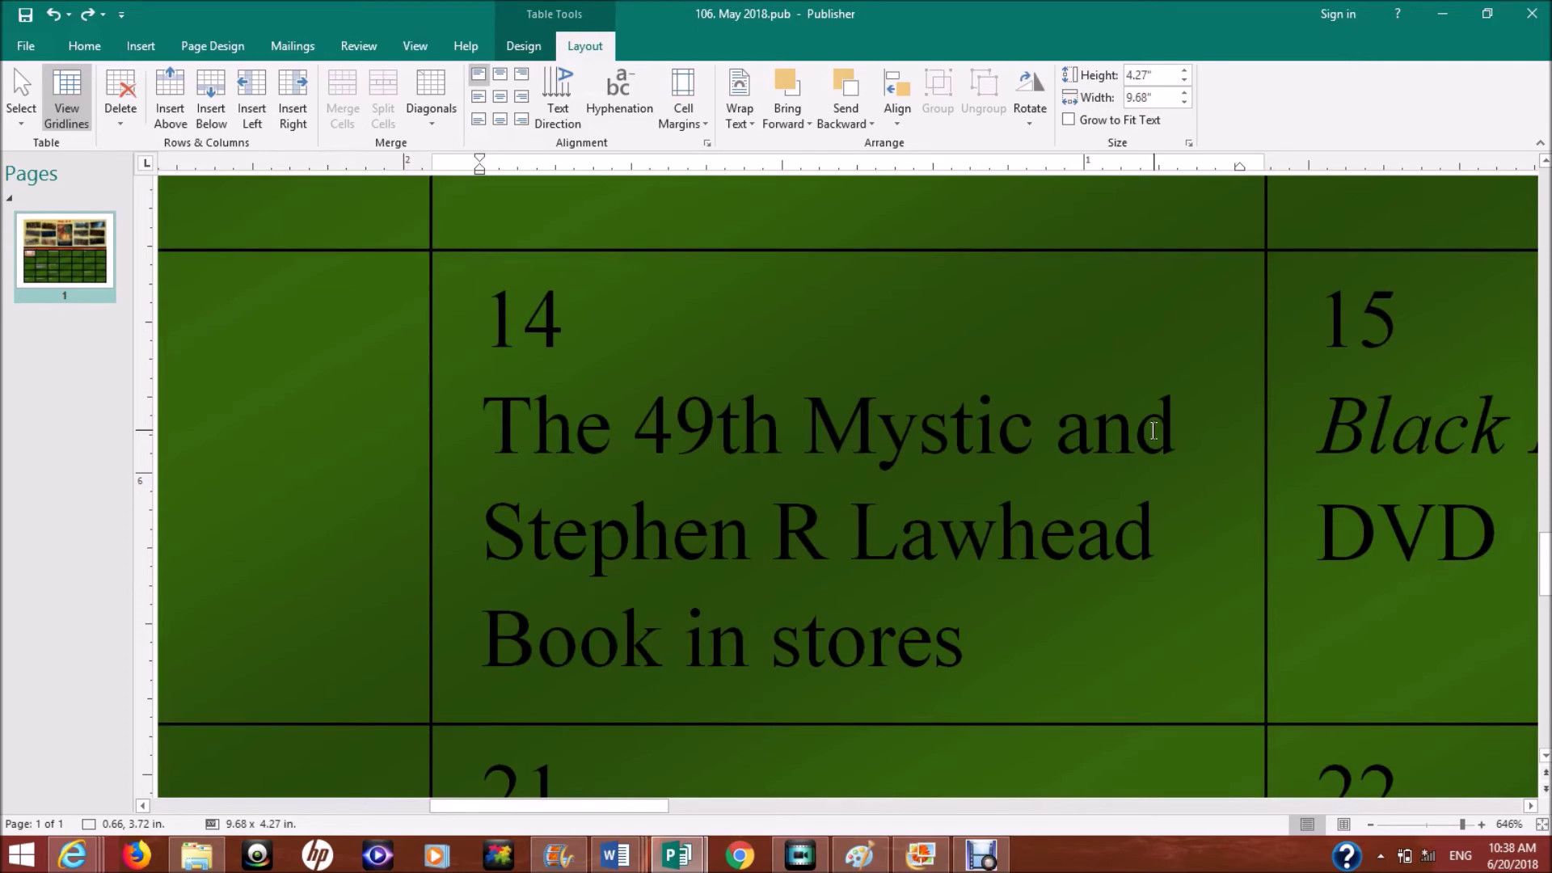
{"action": "left_click", "coordinate": [1035, 435]}
{"action": "left_click_drag", "start_coordinate": [1036, 434], "coordinate": [596, 426]}
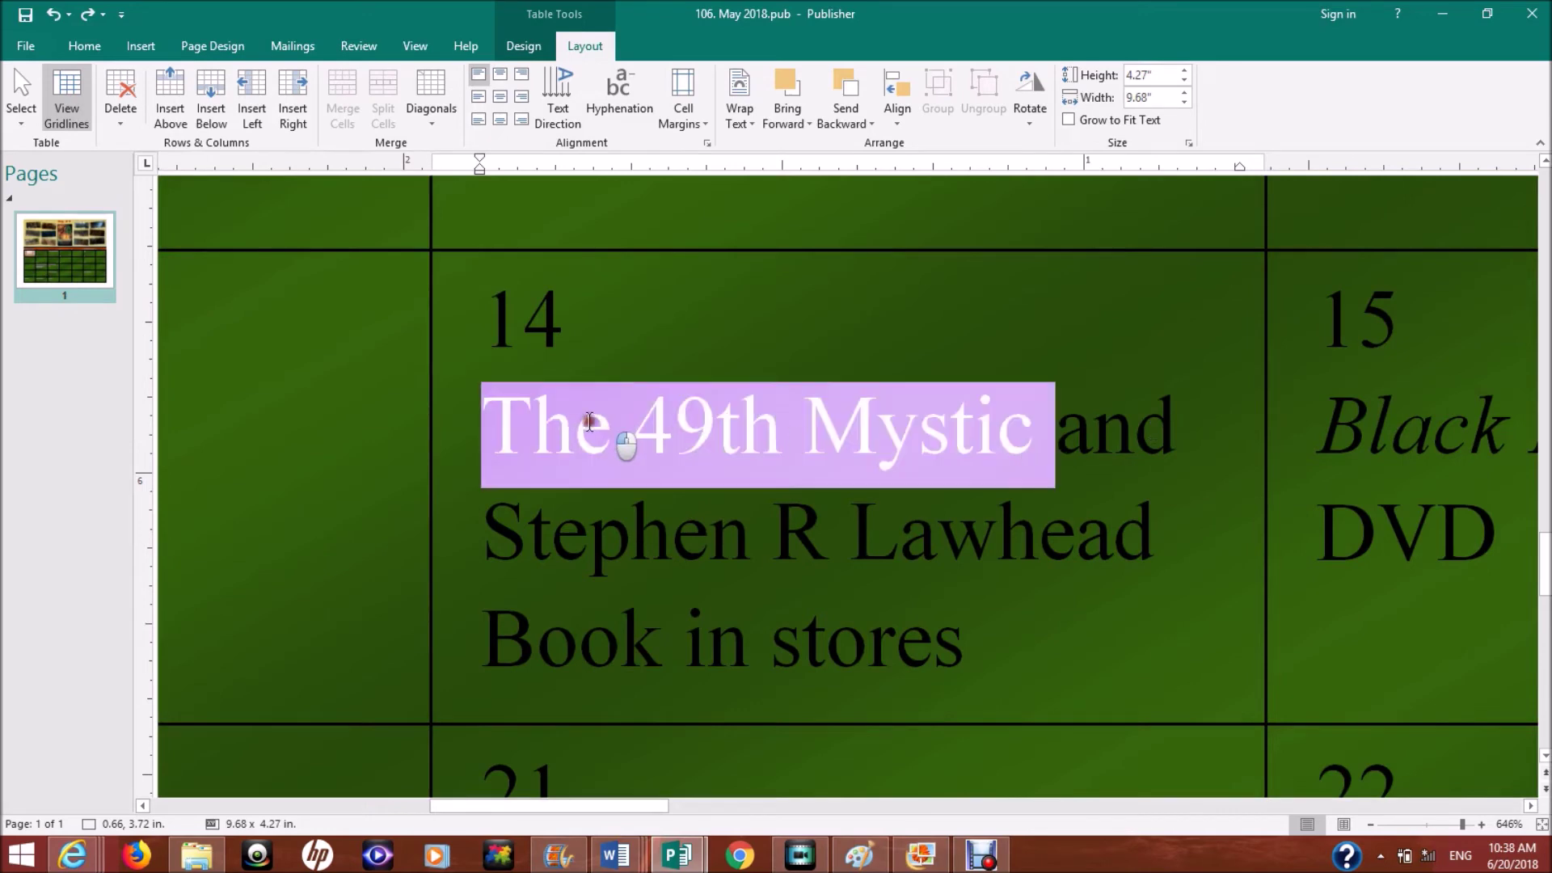
{"action": "left_click", "coordinate": [85, 46]}
{"action": "left_click", "coordinate": [187, 112]}
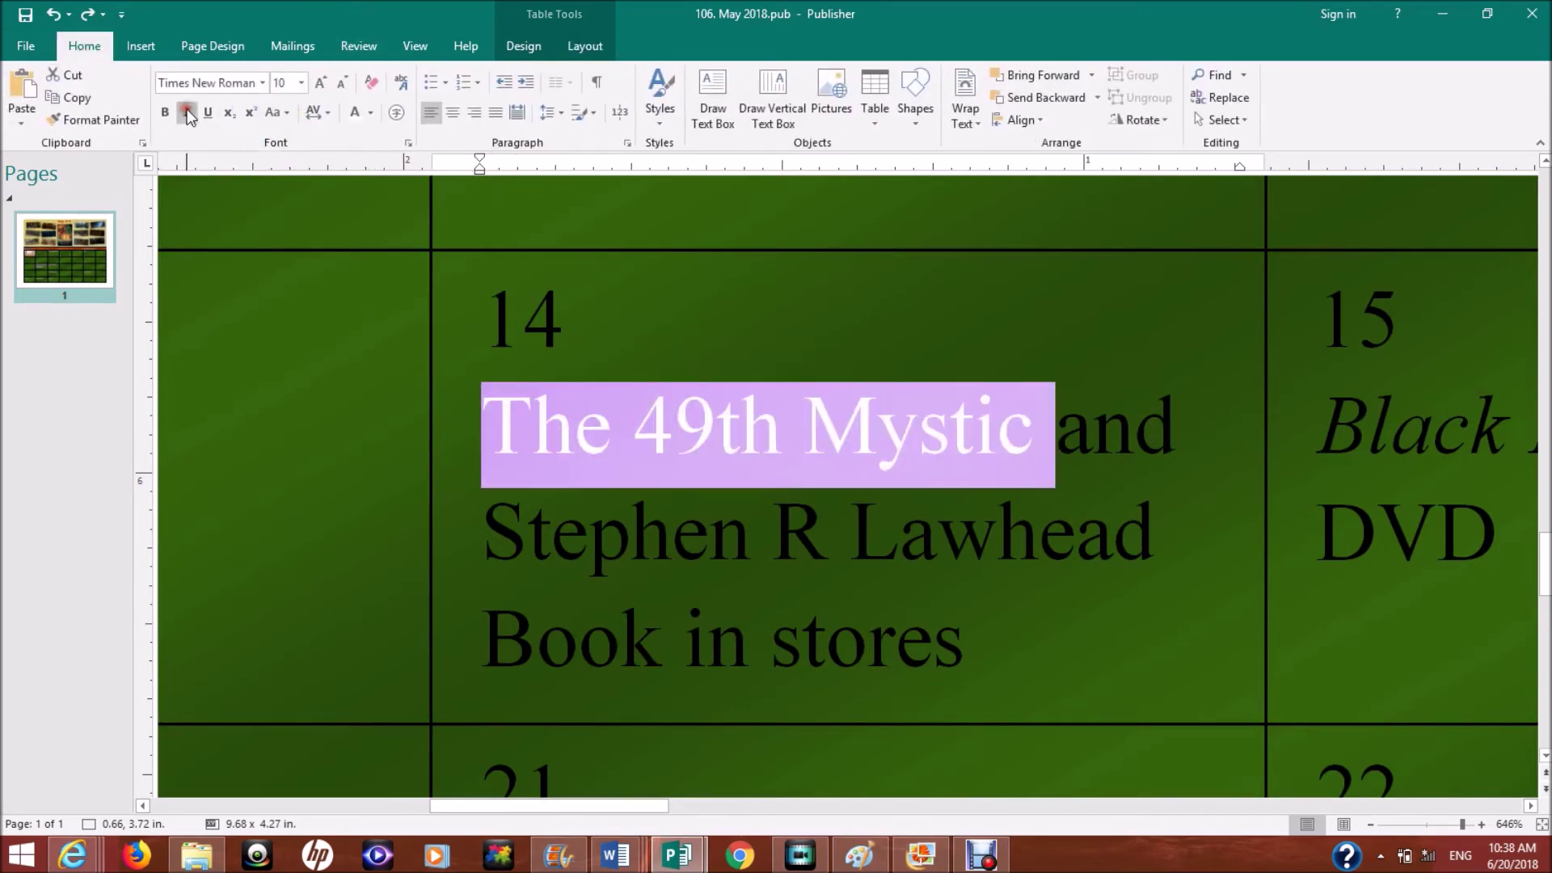
{"action": "left_click", "coordinate": [1118, 432]}
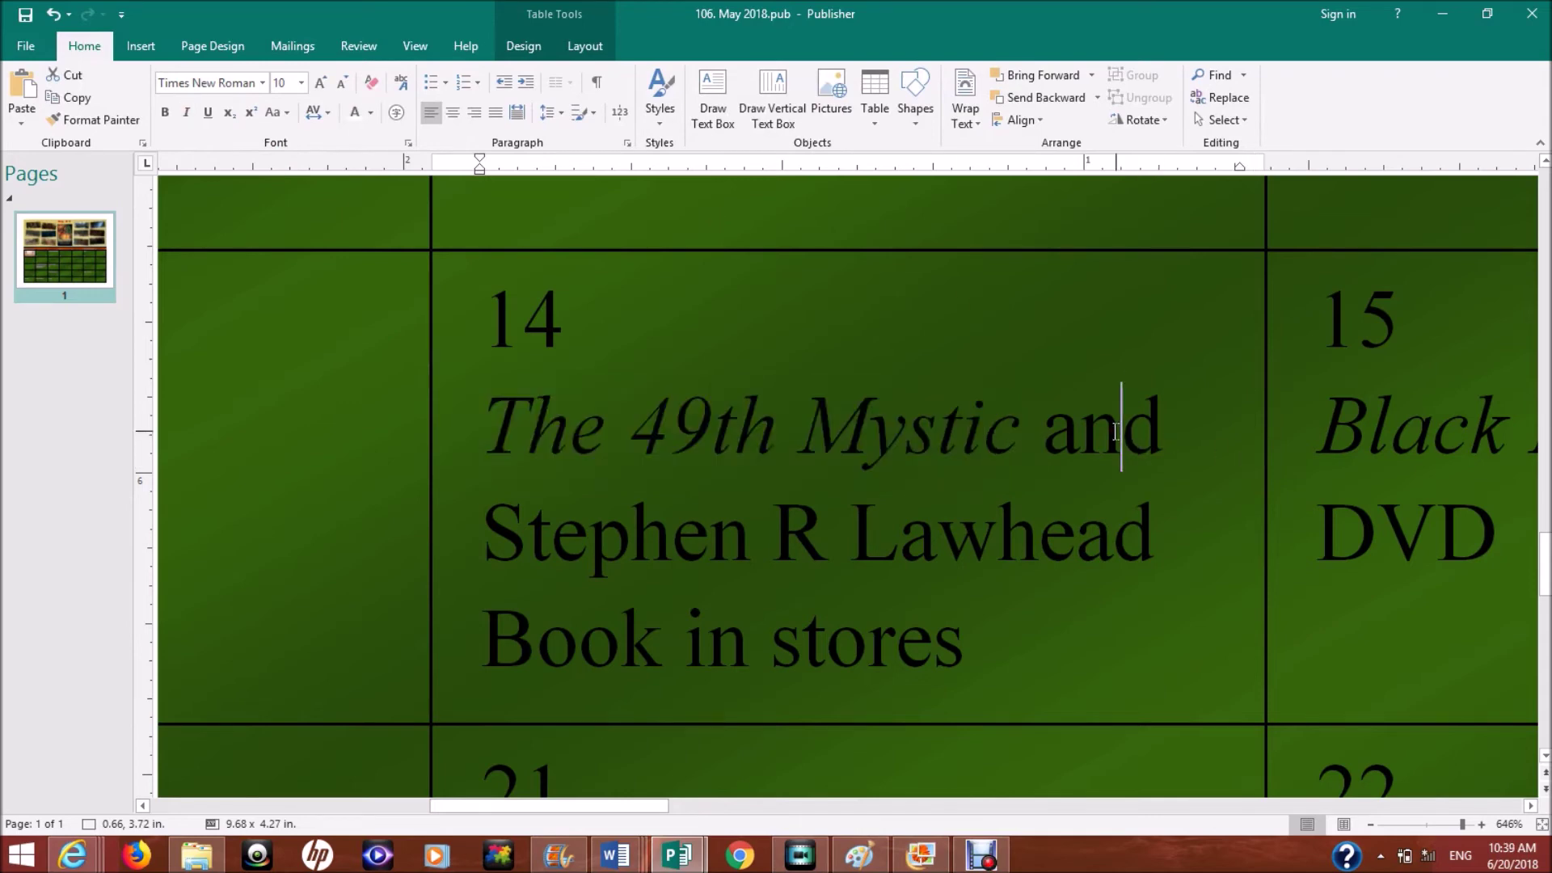
- Read the DVD release entry in the Tuesday 15 cell and continue to Wednesday 16
{"action": "left_click", "coordinate": [1020, 641]}
{"action": "key", "text": "Tab"}
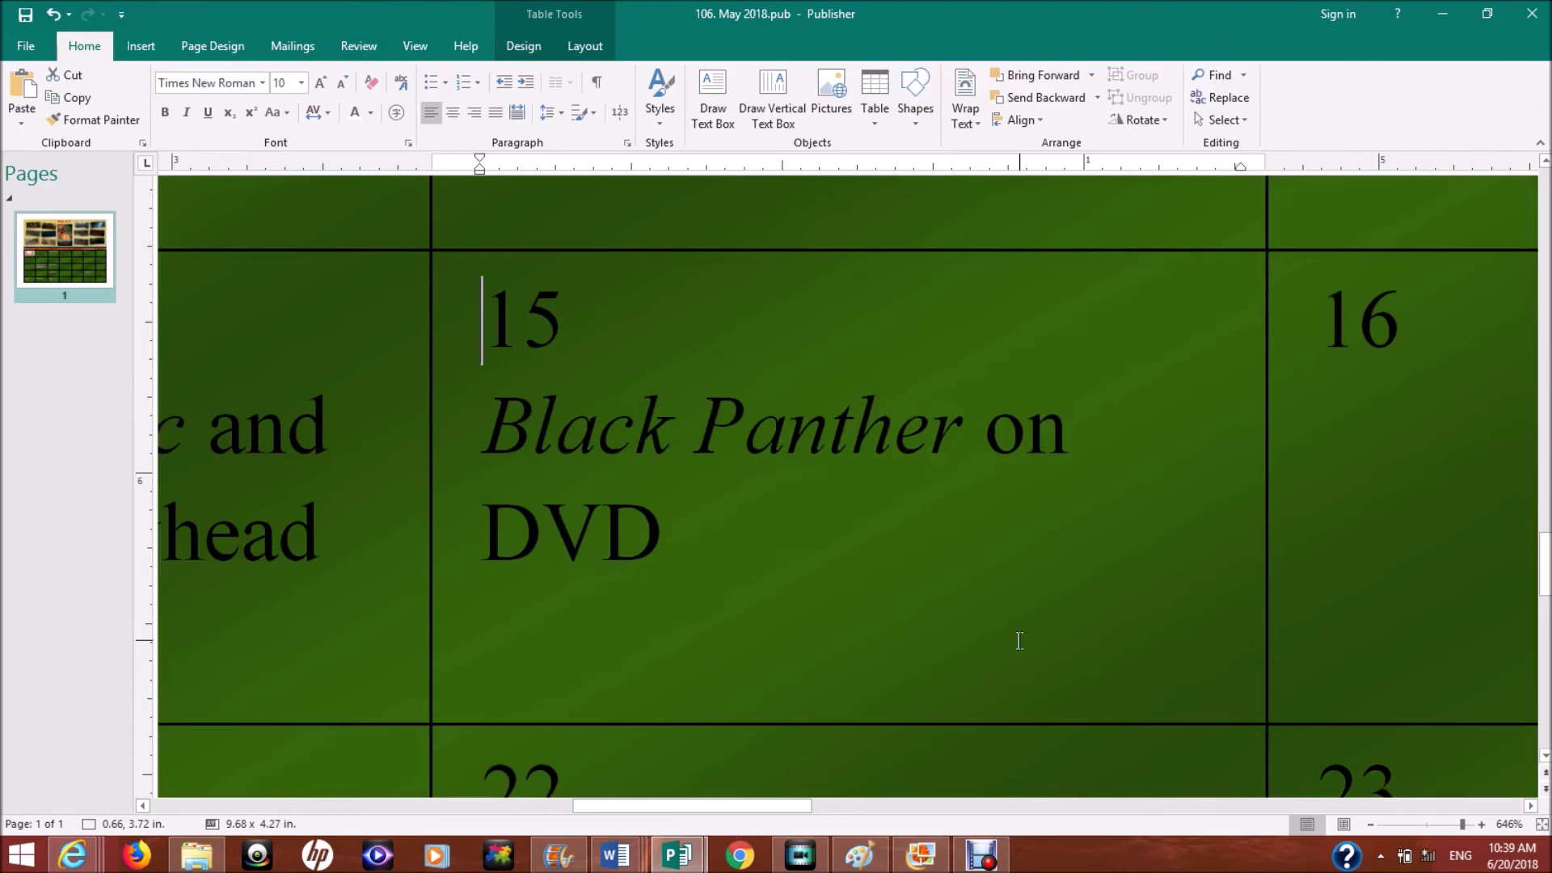
{"action": "key", "text": "Right"}
{"action": "key", "text": "Right"}
{"action": "key", "text": "Right"}
{"action": "key", "text": "Right"}
{"action": "key", "text": "Right"}
{"action": "key", "text": "Right"}
{"action": "key", "text": "Right"}
{"action": "key", "text": "Right"}
{"action": "key", "text": "Right"}
{"action": "key", "text": "Right"}
{"action": "key", "text": "Right"}
{"action": "key", "text": "Right"}
{"action": "key", "text": "Right"}
{"action": "key", "text": "Right"}
{"action": "key", "text": "Right"}
{"action": "key", "text": "Right"}
{"action": "key", "text": "Down"}
{"action": "key", "text": "Tab"}
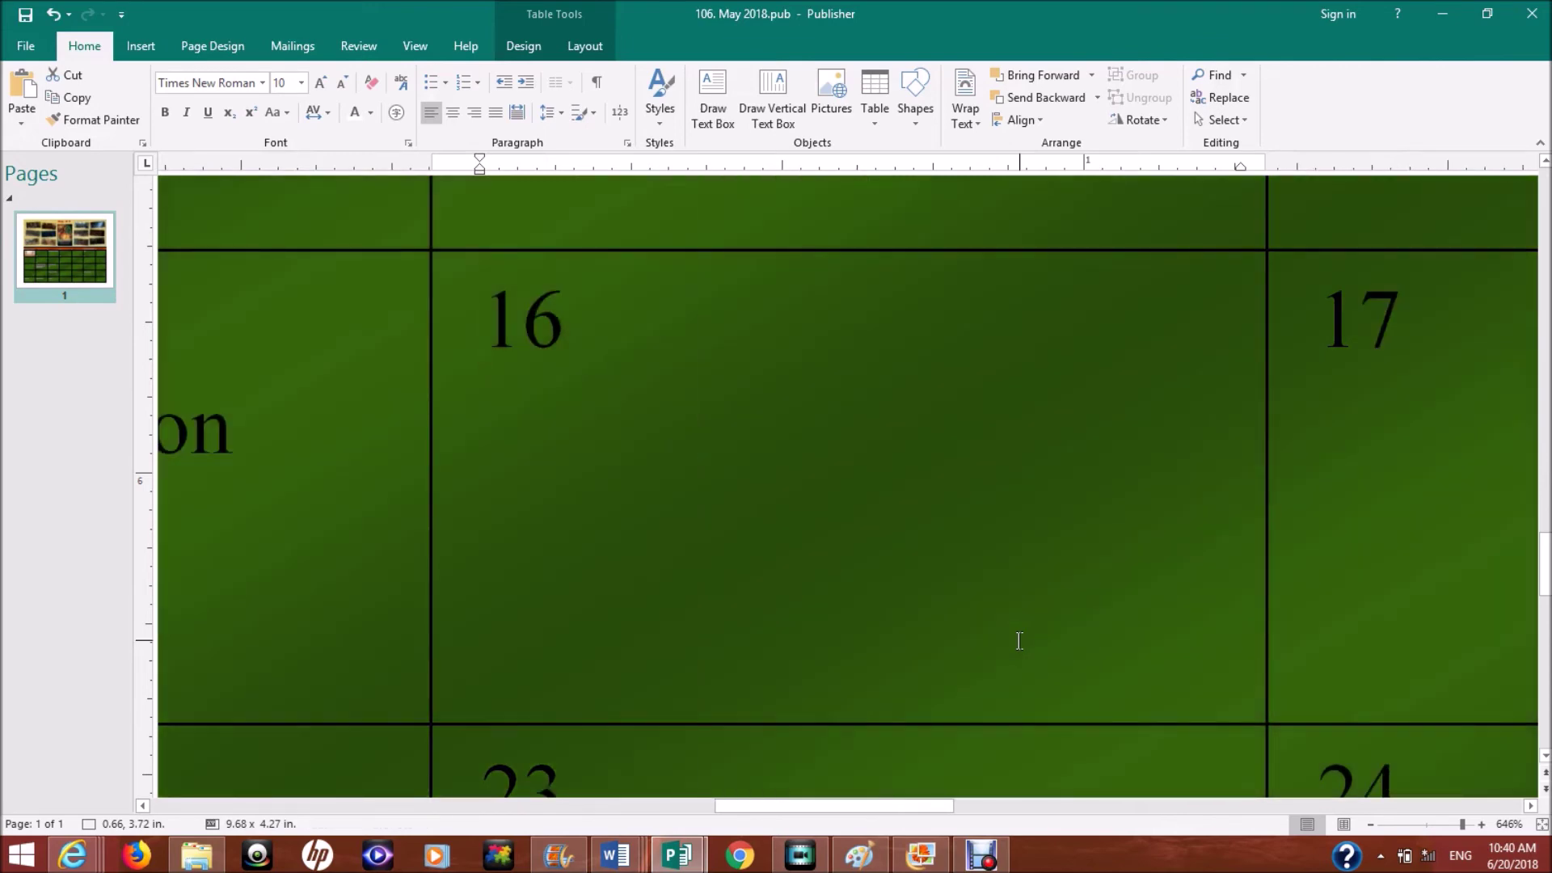
- Look over the cells from Thursday 17 to Saturday 19 and the Sunday 20 cell that follows
{"action": "key", "text": "End"}
{"action": "key", "text": "Tab"}
{"action": "key", "text": "End"}
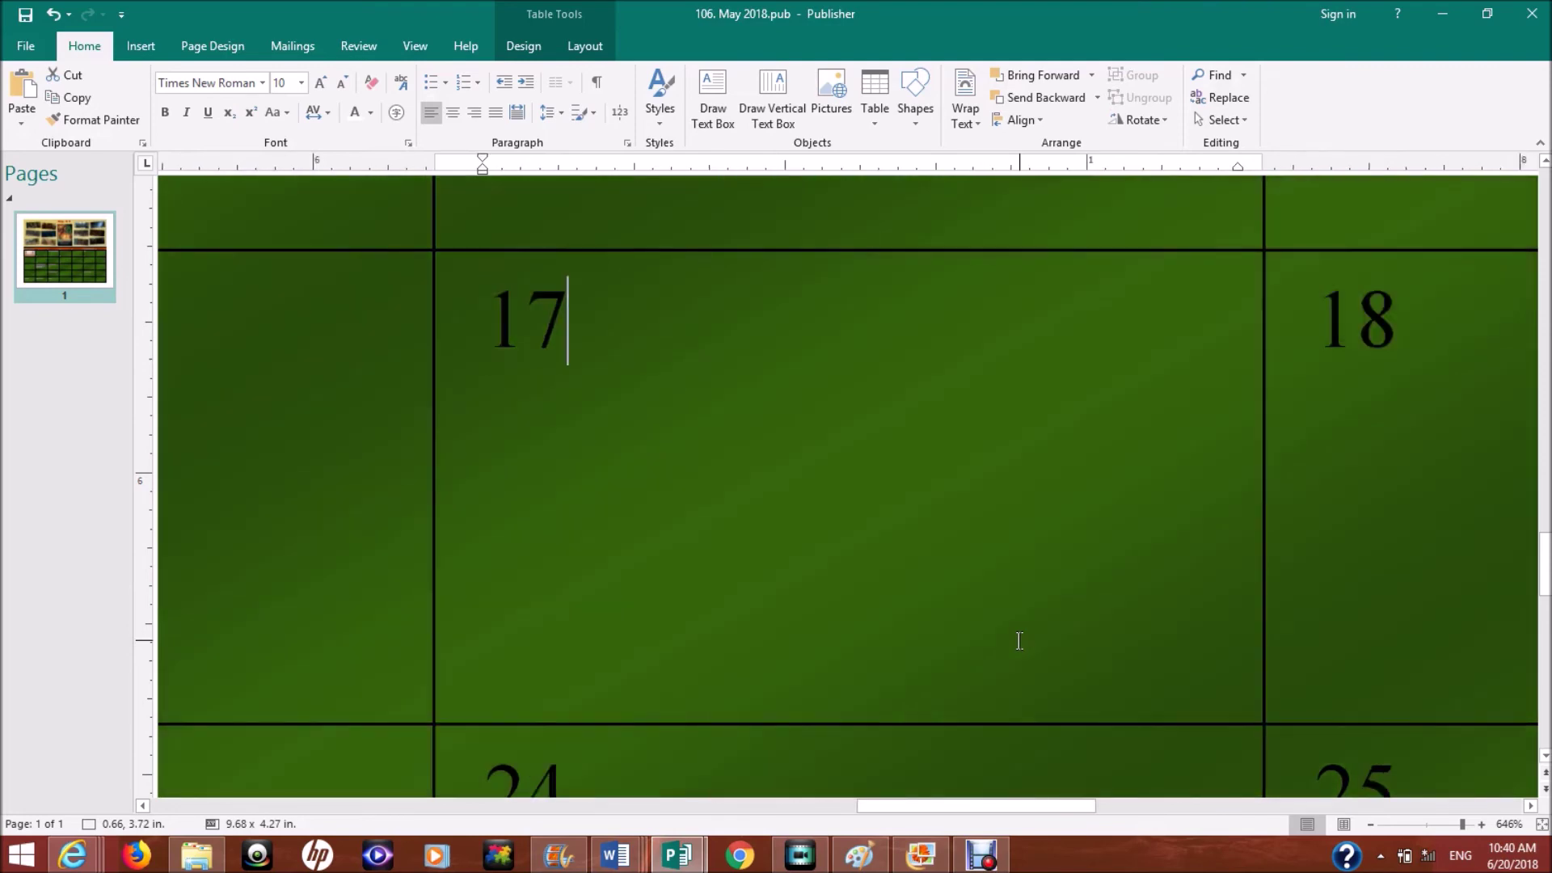
{"action": "key", "text": "Tab"}
{"action": "key", "text": "End"}
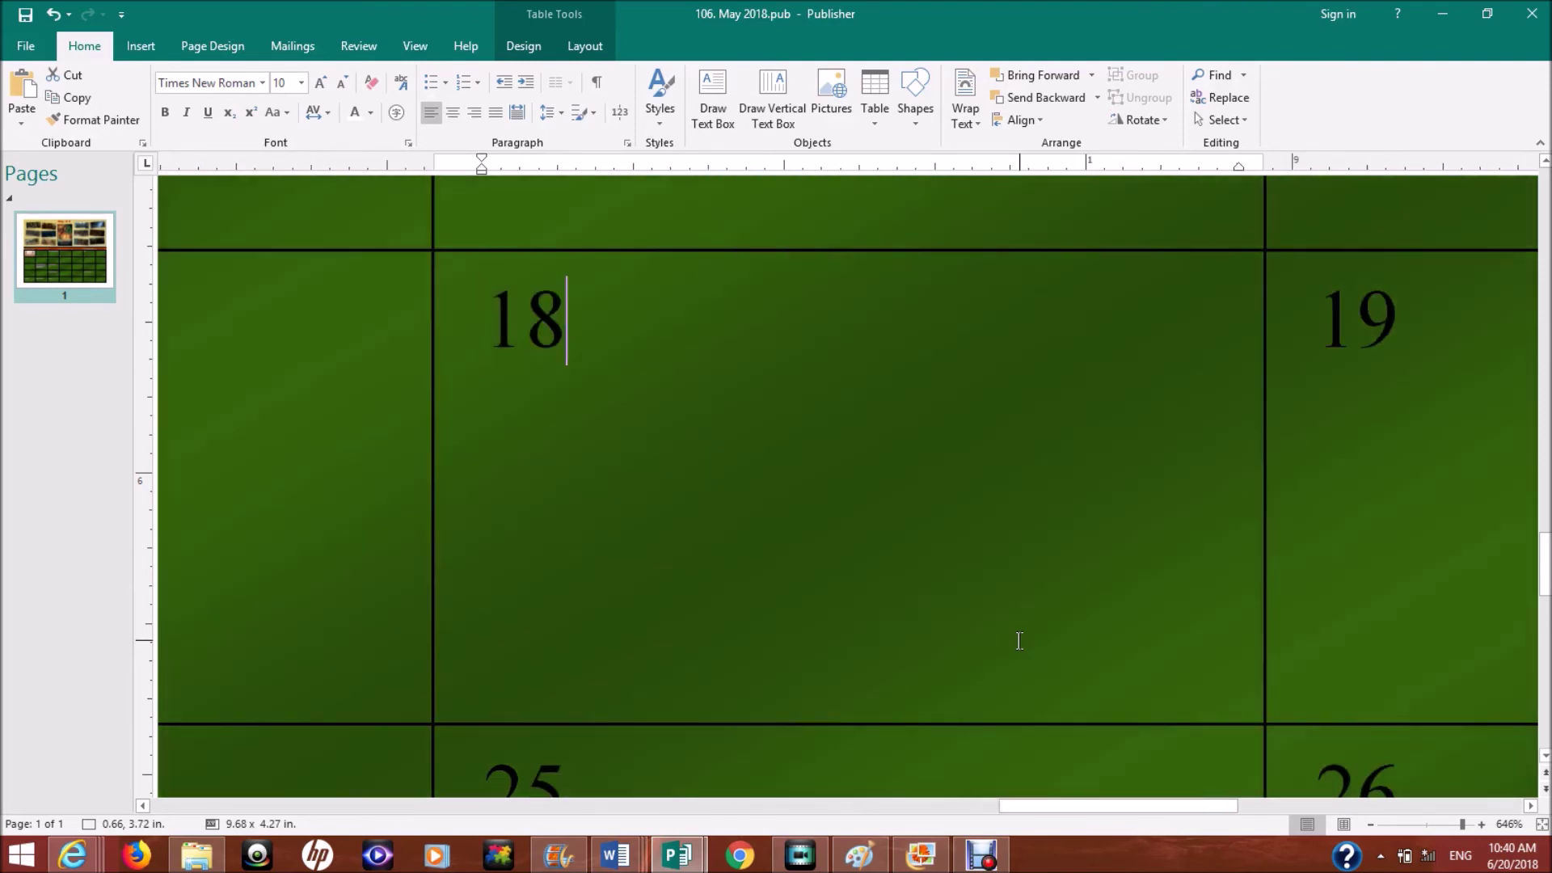
{"action": "key", "text": "Tab"}
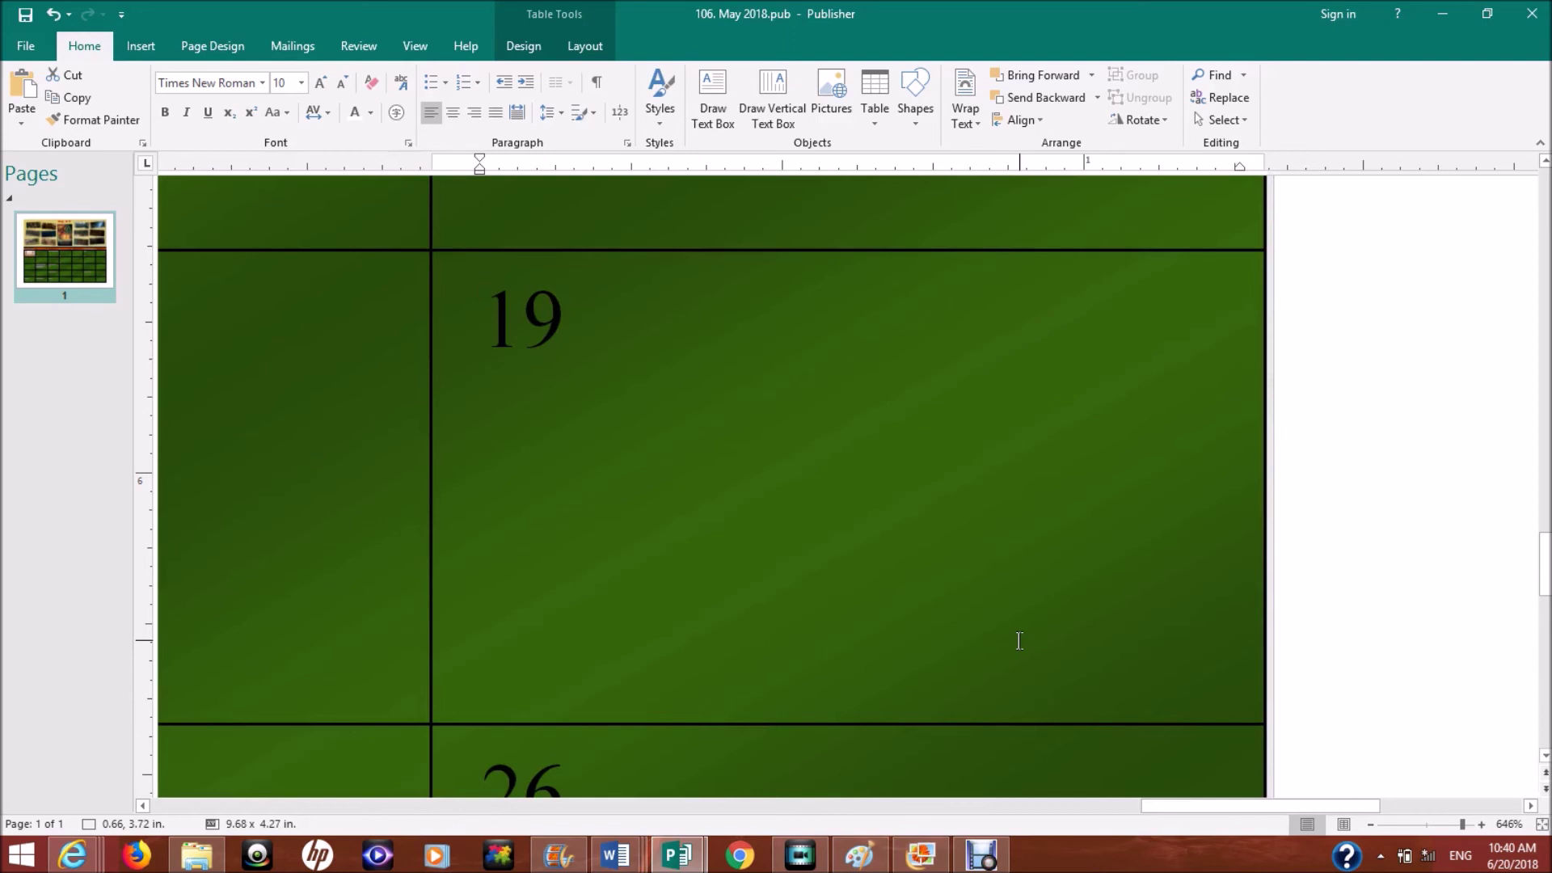
{"action": "key", "text": "Right"}
{"action": "key", "text": "Right"}
{"action": "key", "text": "Right"}
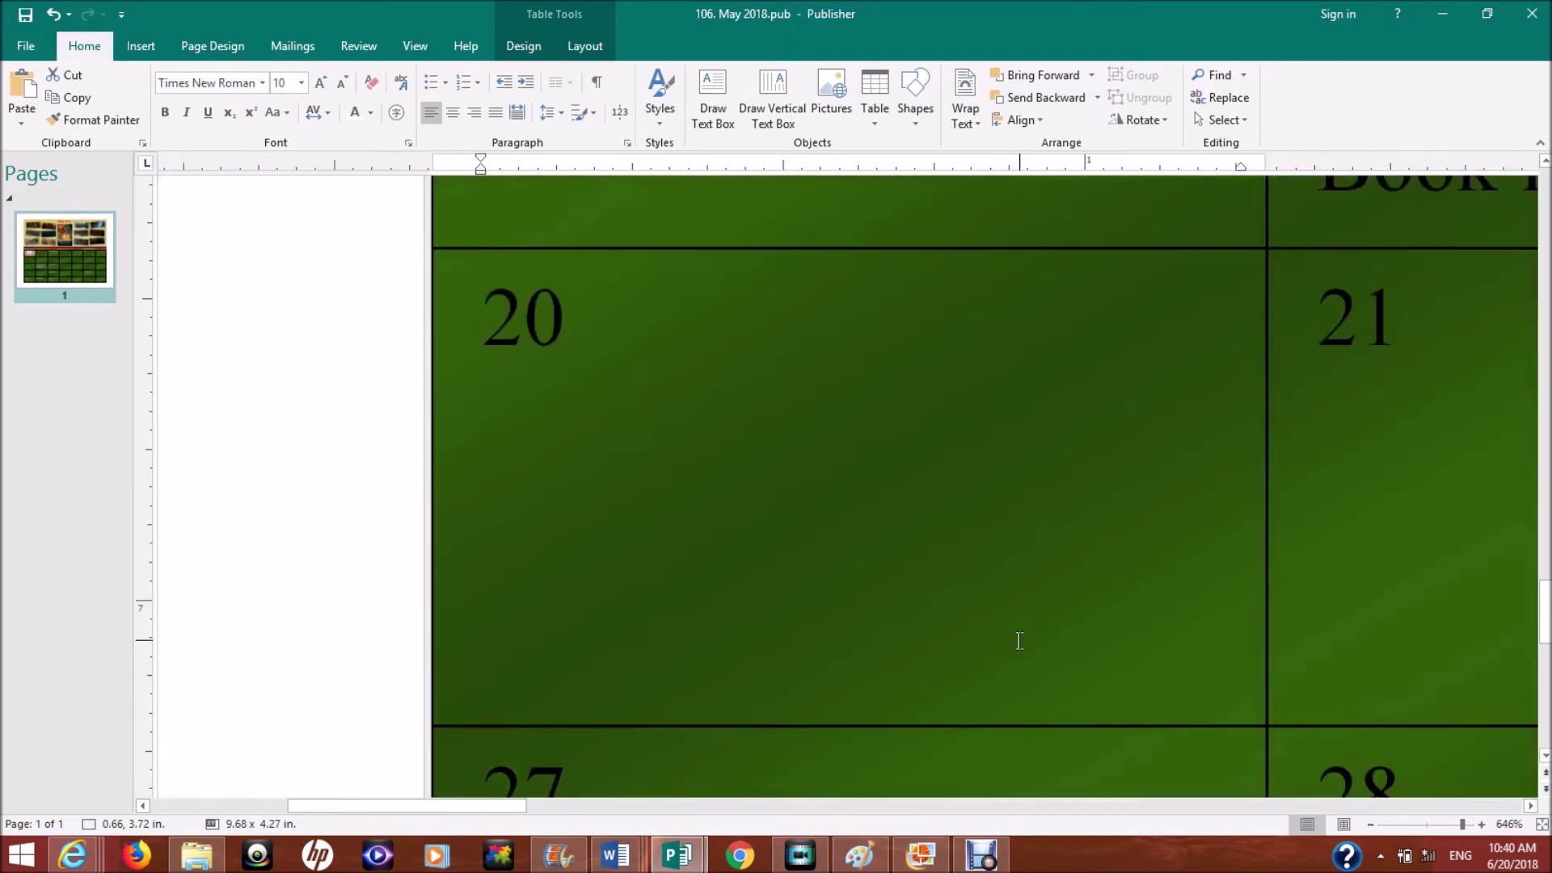
- Read the entry in the Tuesday 22 cell and look over the fourth-week cells up to Thursday 24
{"action": "key", "text": "Right"}
{"action": "key", "text": "Right"}
{"action": "key", "text": "Right"}
{"action": "key", "text": "Right"}
{"action": "key", "text": "Right"}
{"action": "key", "text": "Right"}
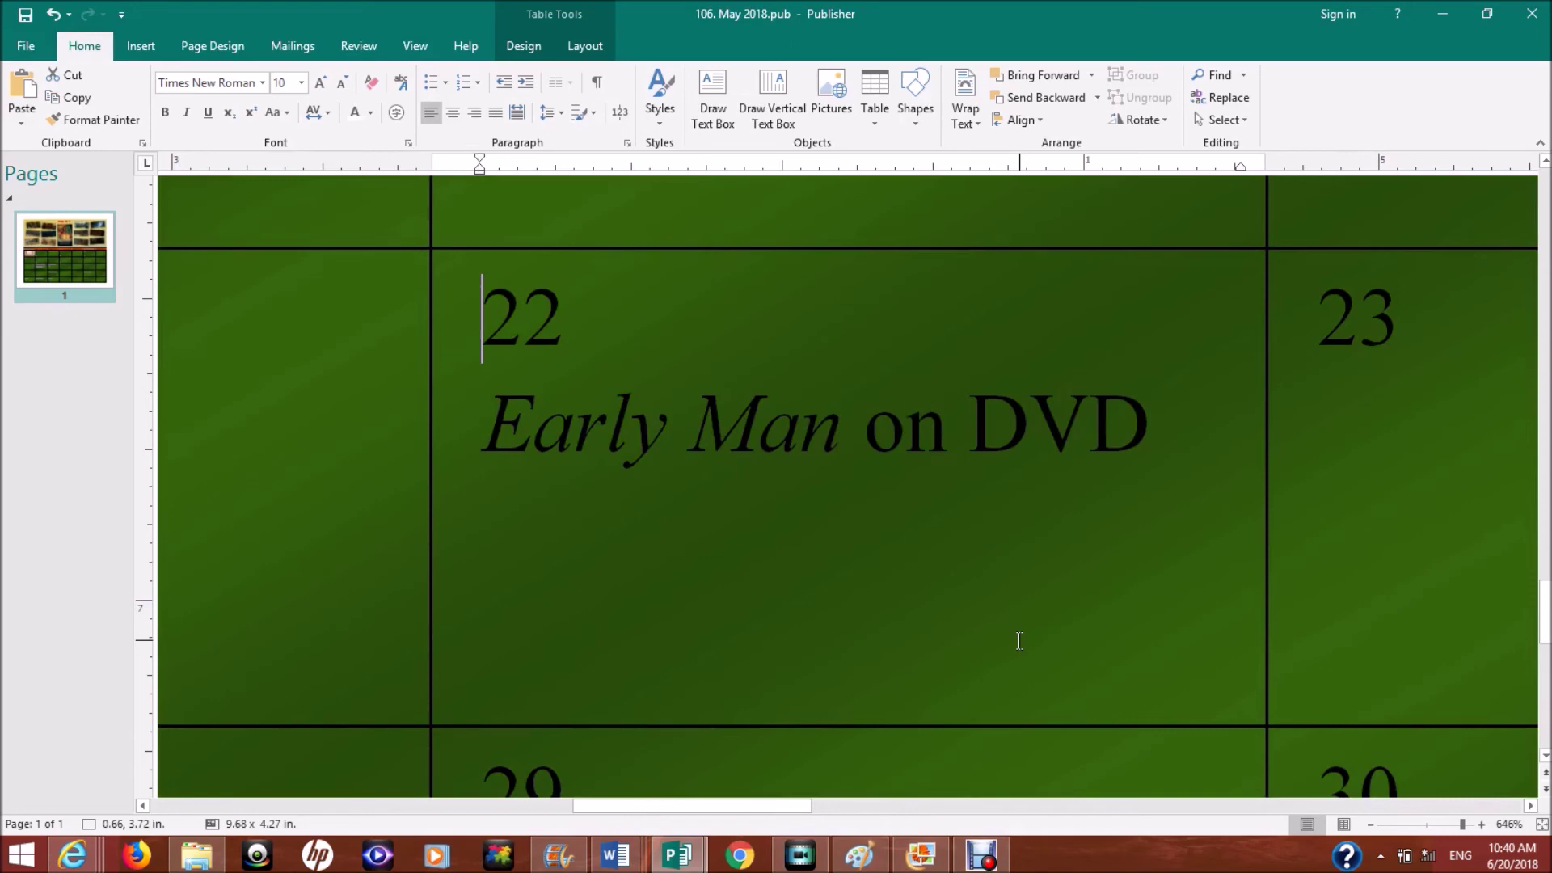
{"action": "key", "text": "Right"}
{"action": "key", "text": "Right"}
{"action": "key", "text": "Right"}
{"action": "key", "text": "Right"}
{"action": "key", "text": "Right"}
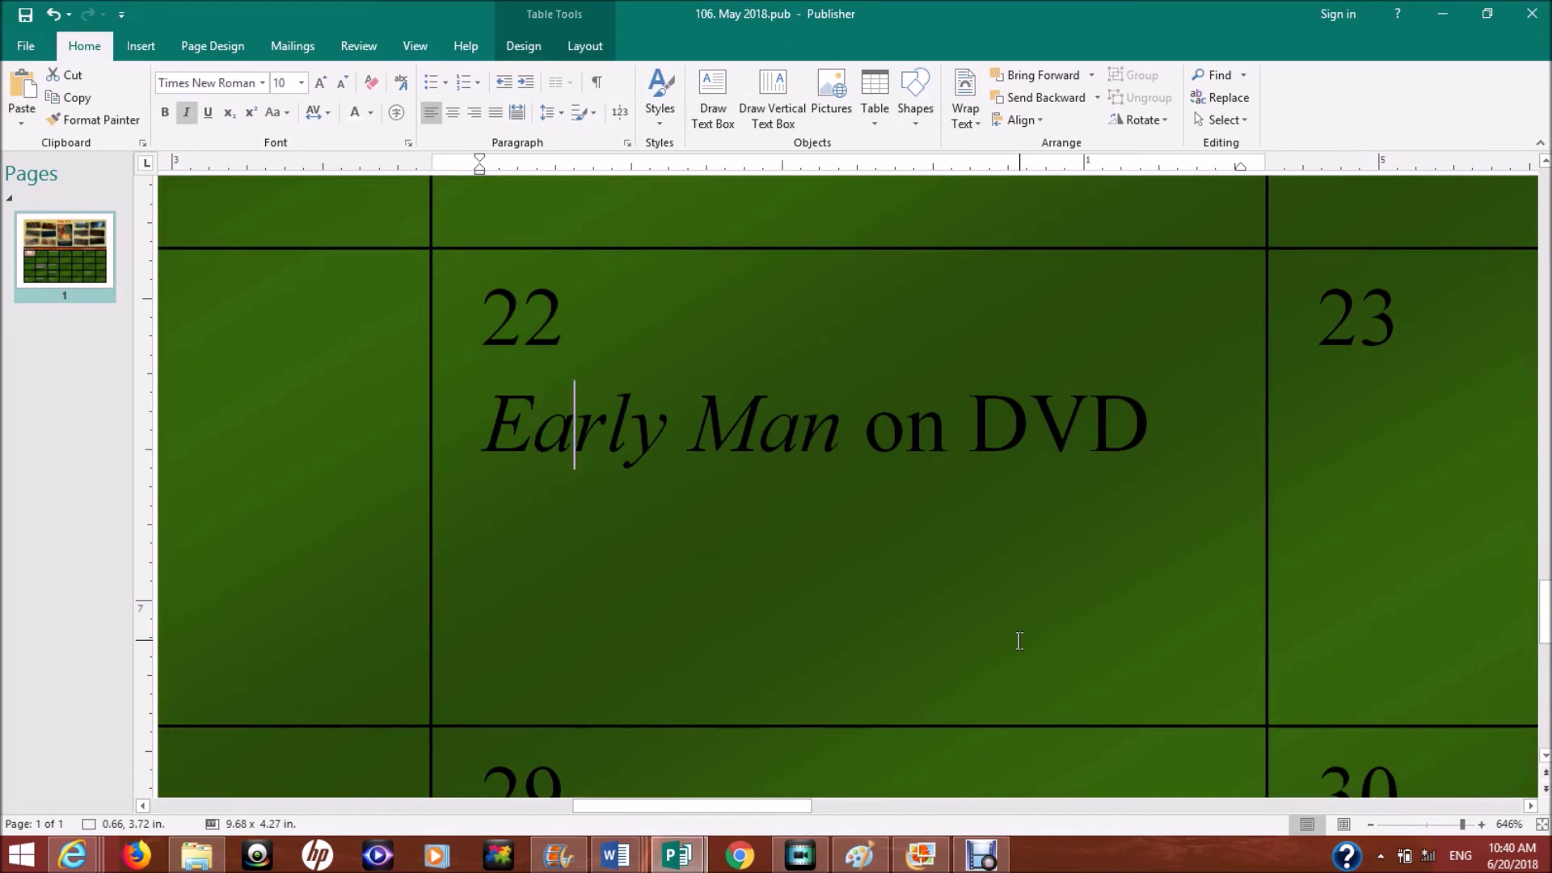
{"action": "key", "text": "Right"}
{"action": "key", "text": "Right"}
{"action": "key", "text": "Right"}
{"action": "key", "text": "Right"}
{"action": "key", "text": "Right"}
{"action": "key", "text": "Right"}
{"action": "key", "text": "Right"}
{"action": "key", "text": "Right"}
{"action": "key", "text": "Right"}
{"action": "key", "text": "Right"}
{"action": "key", "text": "Right"}
{"action": "key", "text": "Right"}
{"action": "key", "text": "Right"}
{"action": "key", "text": "Right"}
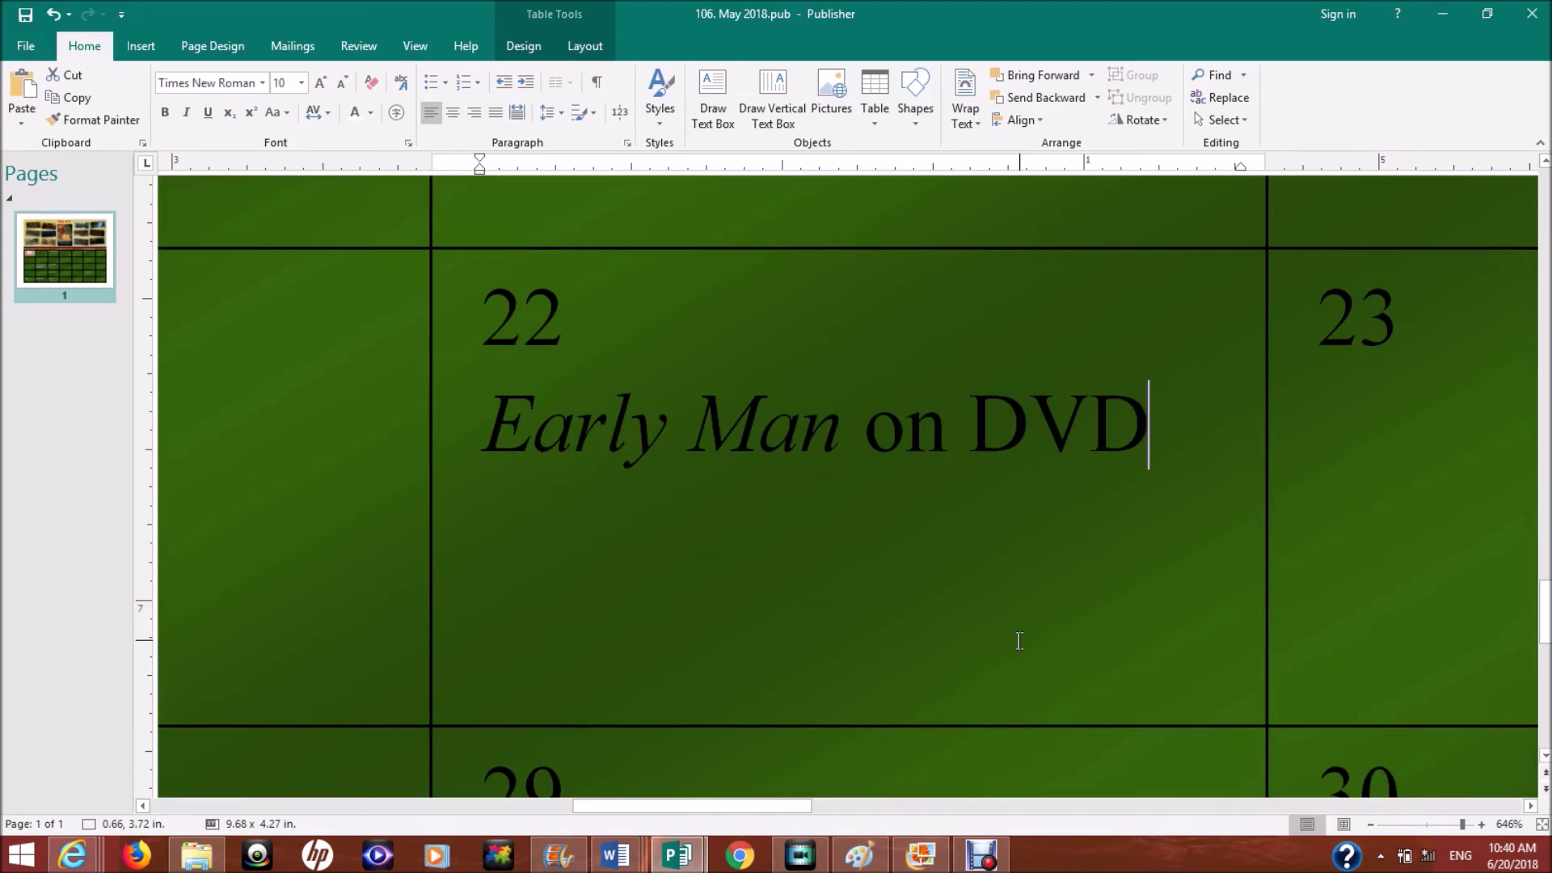
{"action": "key", "text": "Tab"}
{"action": "key", "text": "Tab"}
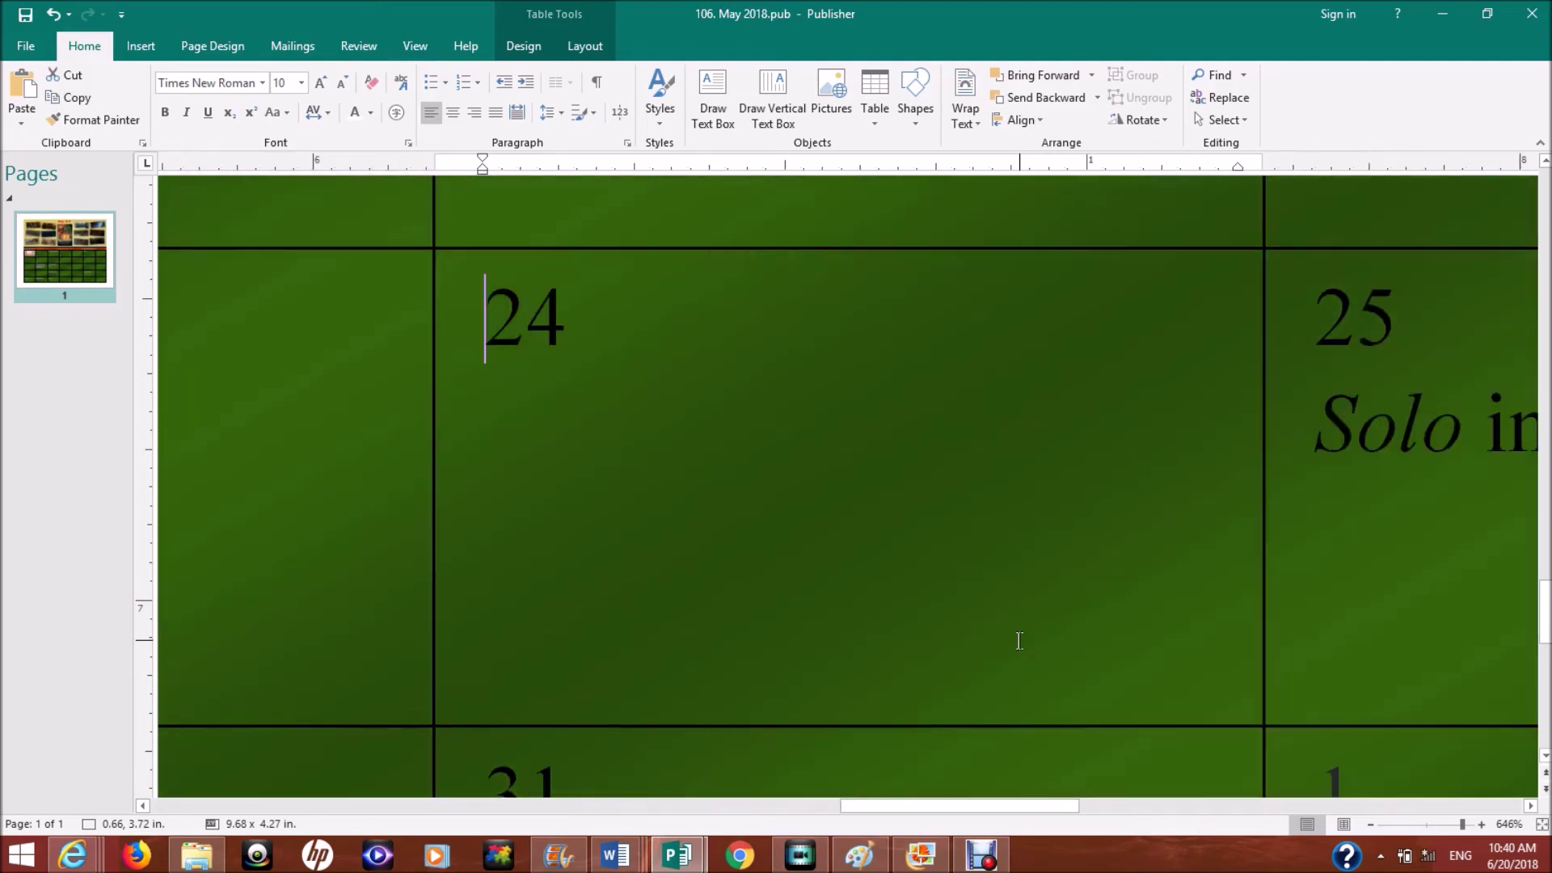
- Read the theater release entry in the Friday 25 cell and continue past Saturday 26 to Sunday 27
{"action": "key", "text": "Tab"}
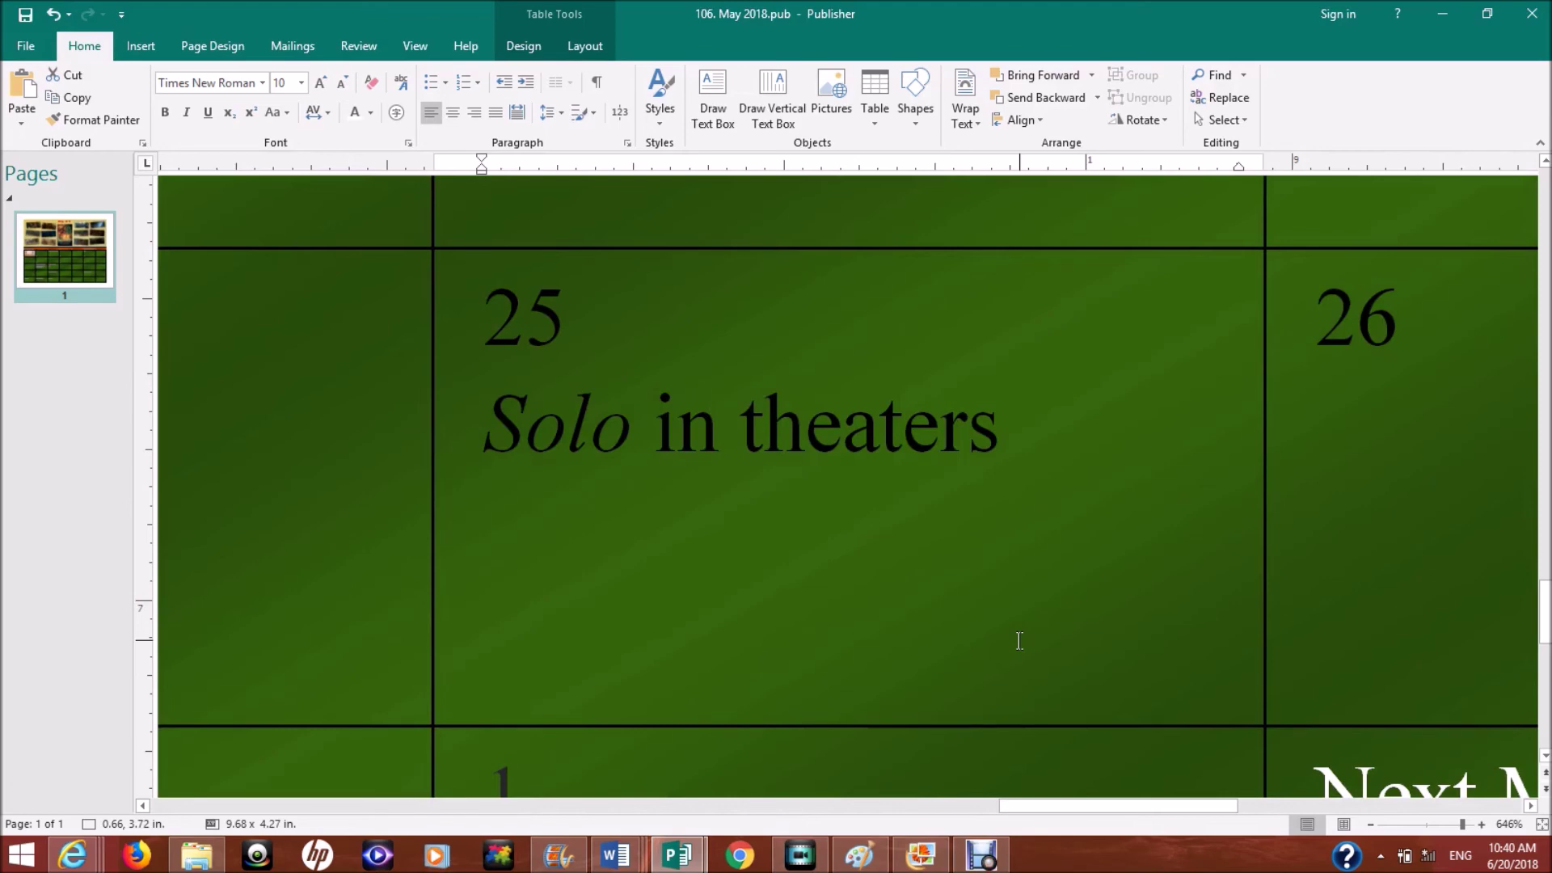
{"action": "key", "text": "Right"}
{"action": "key", "text": "Right"}
{"action": "key", "text": "Right"}
{"action": "key", "text": "Right"}
{"action": "key", "text": "Right"}
{"action": "key", "text": "Right"}
{"action": "key", "text": "Right"}
{"action": "key", "text": "Right"}
{"action": "key", "text": "Right"}
{"action": "key", "text": "Right"}
{"action": "key", "text": "Right"}
{"action": "key", "text": "Right"}
{"action": "key", "text": "Right"}
{"action": "key", "text": "Right"}
{"action": "key", "text": "Right"}
{"action": "key", "text": "Right"}
{"action": "key", "text": "Right"}
{"action": "key", "text": "Right"}
{"action": "key", "text": "Right"}
{"action": "key", "text": "Tab"}
{"action": "key", "text": "Tab"}
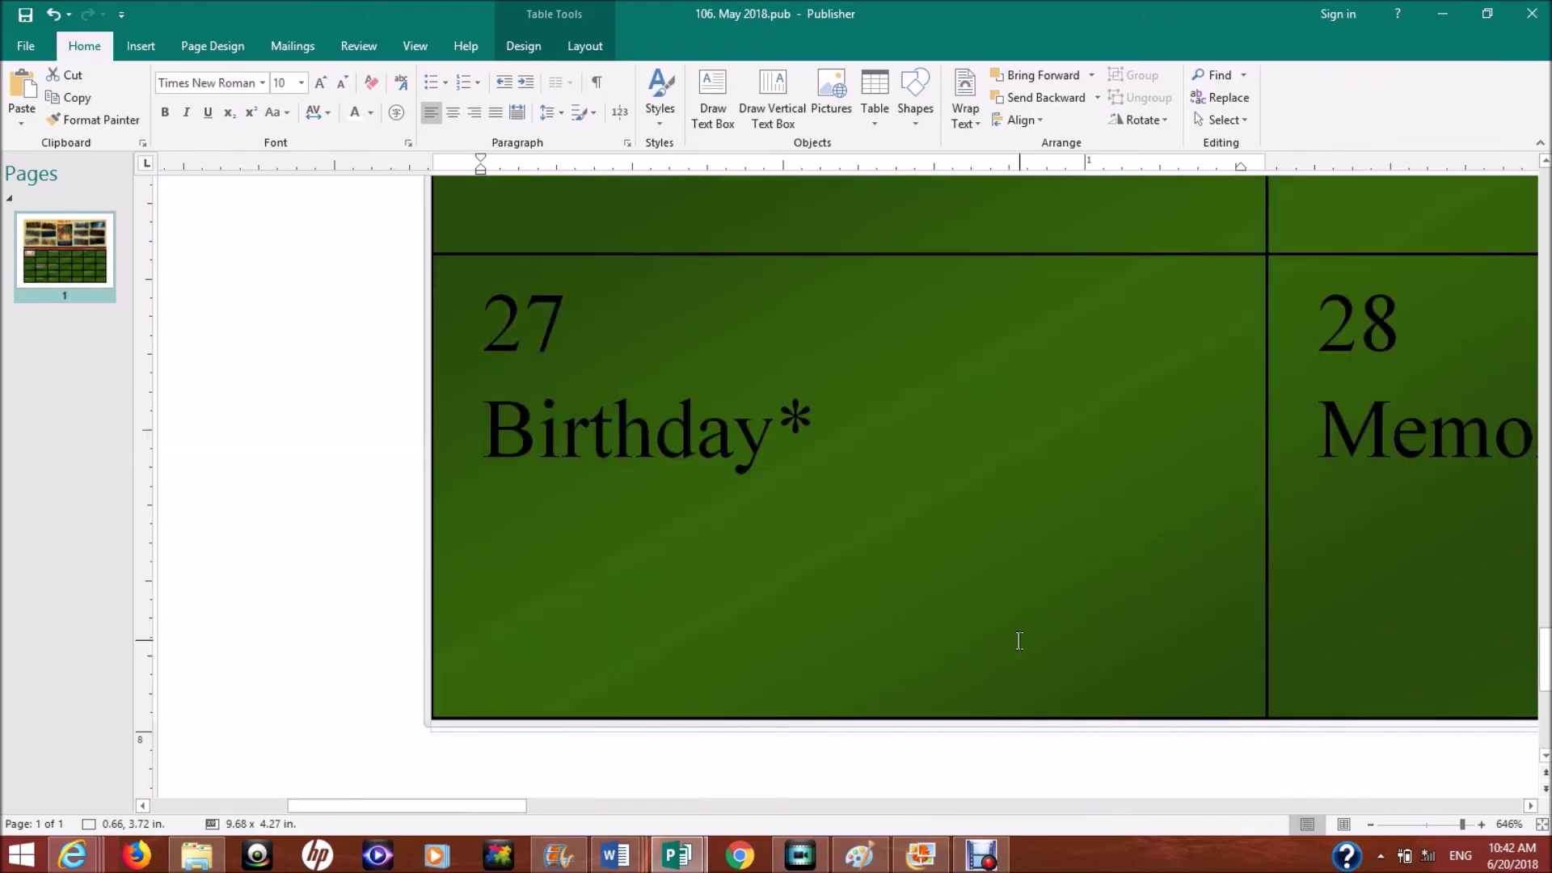
- Read through the Sunday 27 entry and bring the Monday 28 cell into view
{"action": "key", "text": "Right"}
{"action": "key", "text": "Right"}
{"action": "key", "text": "Right"}
{"action": "key", "text": "Right"}
{"action": "key", "text": "Right"}
{"action": "key", "text": "Right"}
{"action": "key", "text": "Right"}
{"action": "key", "text": "Right"}
{"action": "key", "text": "Right"}
{"action": "key", "text": "Right"}
{"action": "key", "text": "Right"}
{"action": "key", "text": "Right"}
{"action": "key", "text": "Right"}
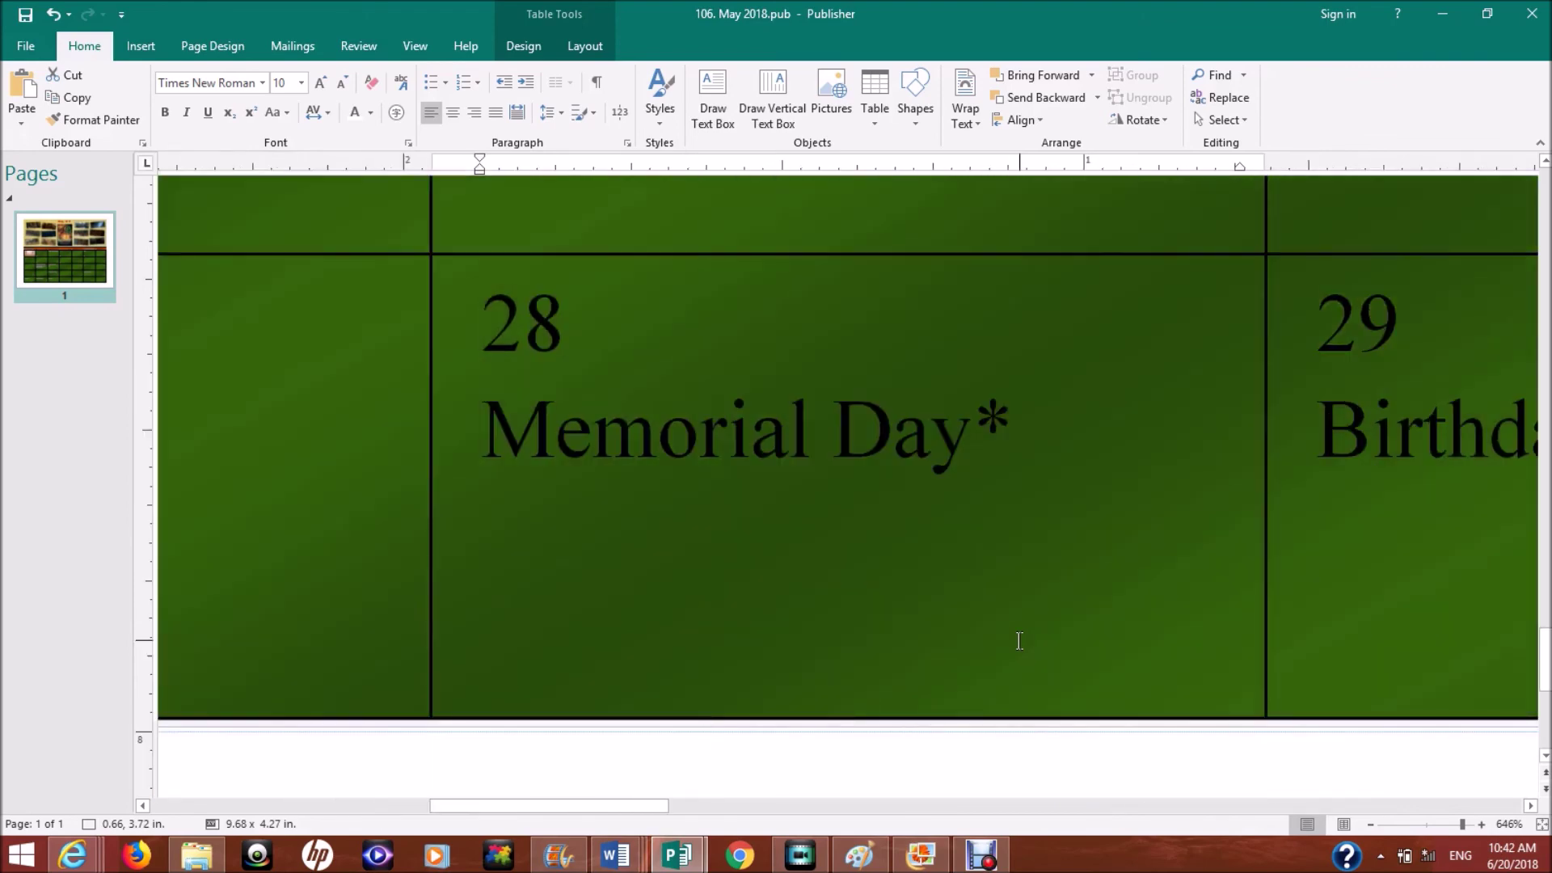
- Read the Memorial Day entry in the Monday 28 cell and continue into the Tuesday 29 cell
{"action": "key", "text": "Right"}
{"action": "key", "text": "Right"}
{"action": "key", "text": "Right"}
{"action": "key", "text": "Right"}
{"action": "key", "text": "Right"}
{"action": "key", "text": "Right"}
{"action": "key", "text": "Right"}
{"action": "key", "text": "Right"}
{"action": "key", "text": "Right"}
{"action": "key", "text": "Right"}
{"action": "key", "text": "Right"}
{"action": "key", "text": "Right"}
{"action": "key", "text": "Right"}
{"action": "key", "text": "Right"}
{"action": "key", "text": "Right"}
{"action": "key", "text": "Right"}
{"action": "key", "text": "Right"}
{"action": "key", "text": "Right"}
{"action": "key", "text": "Right"}
{"action": "key", "text": "Right"}
{"action": "key", "text": "Right"}
{"action": "key", "text": "Right"}
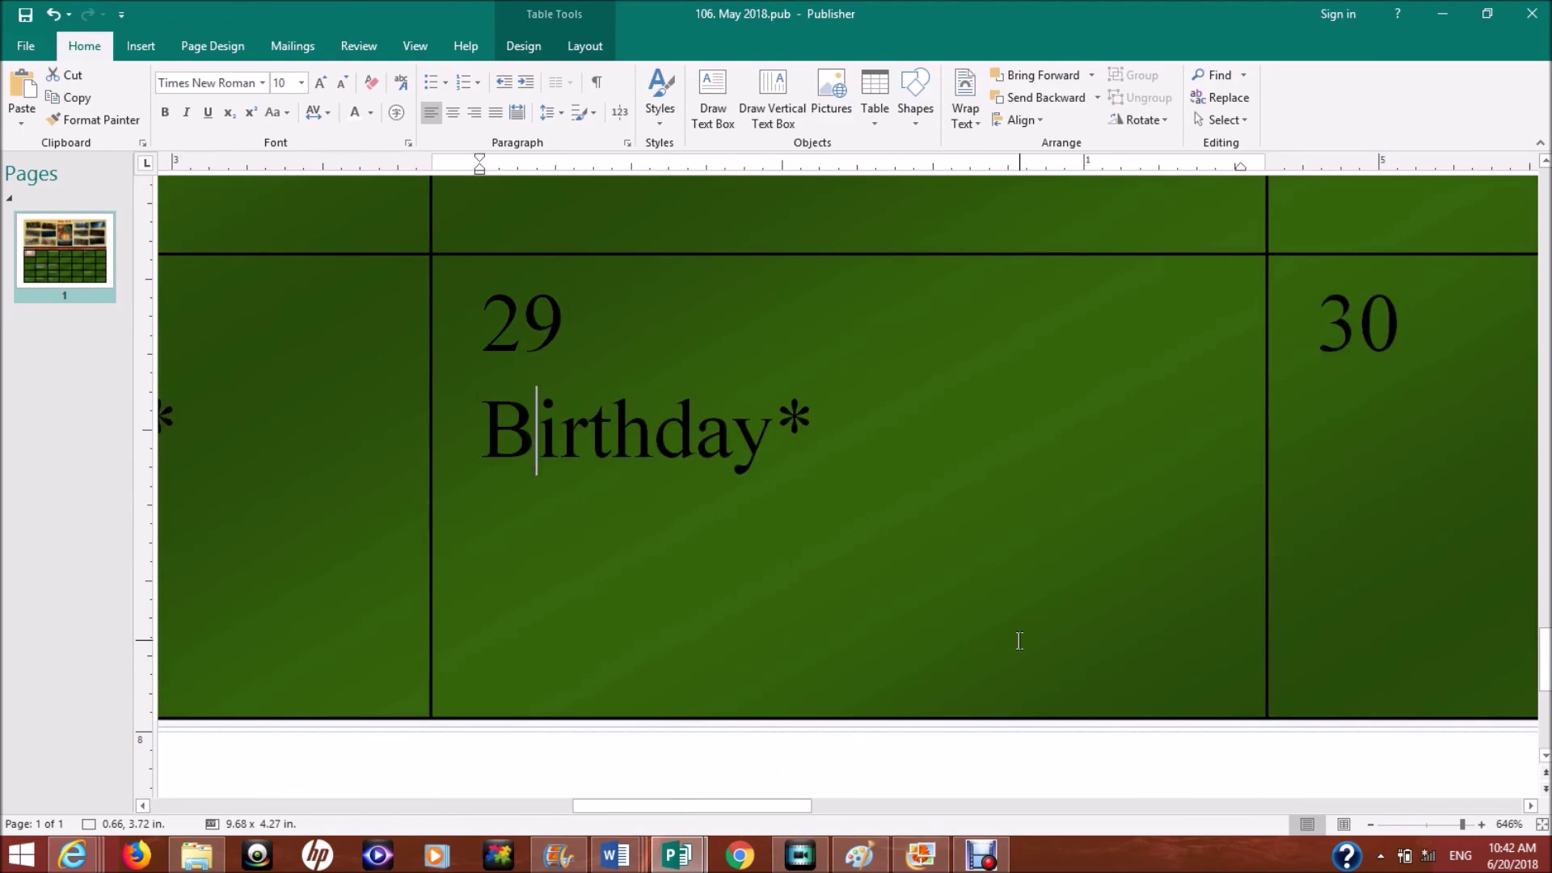
- Look over the rest of the last week from the Tuesday 29 entry to the Next Month's Theme cell
{"action": "key", "text": "Right"}
{"action": "key", "text": "Right"}
{"action": "key", "text": "Right"}
{"action": "key", "text": "Right"}
{"action": "key", "text": "Right"}
{"action": "key", "text": "Right"}
{"action": "key", "text": "Right"}
{"action": "key", "text": "Right"}
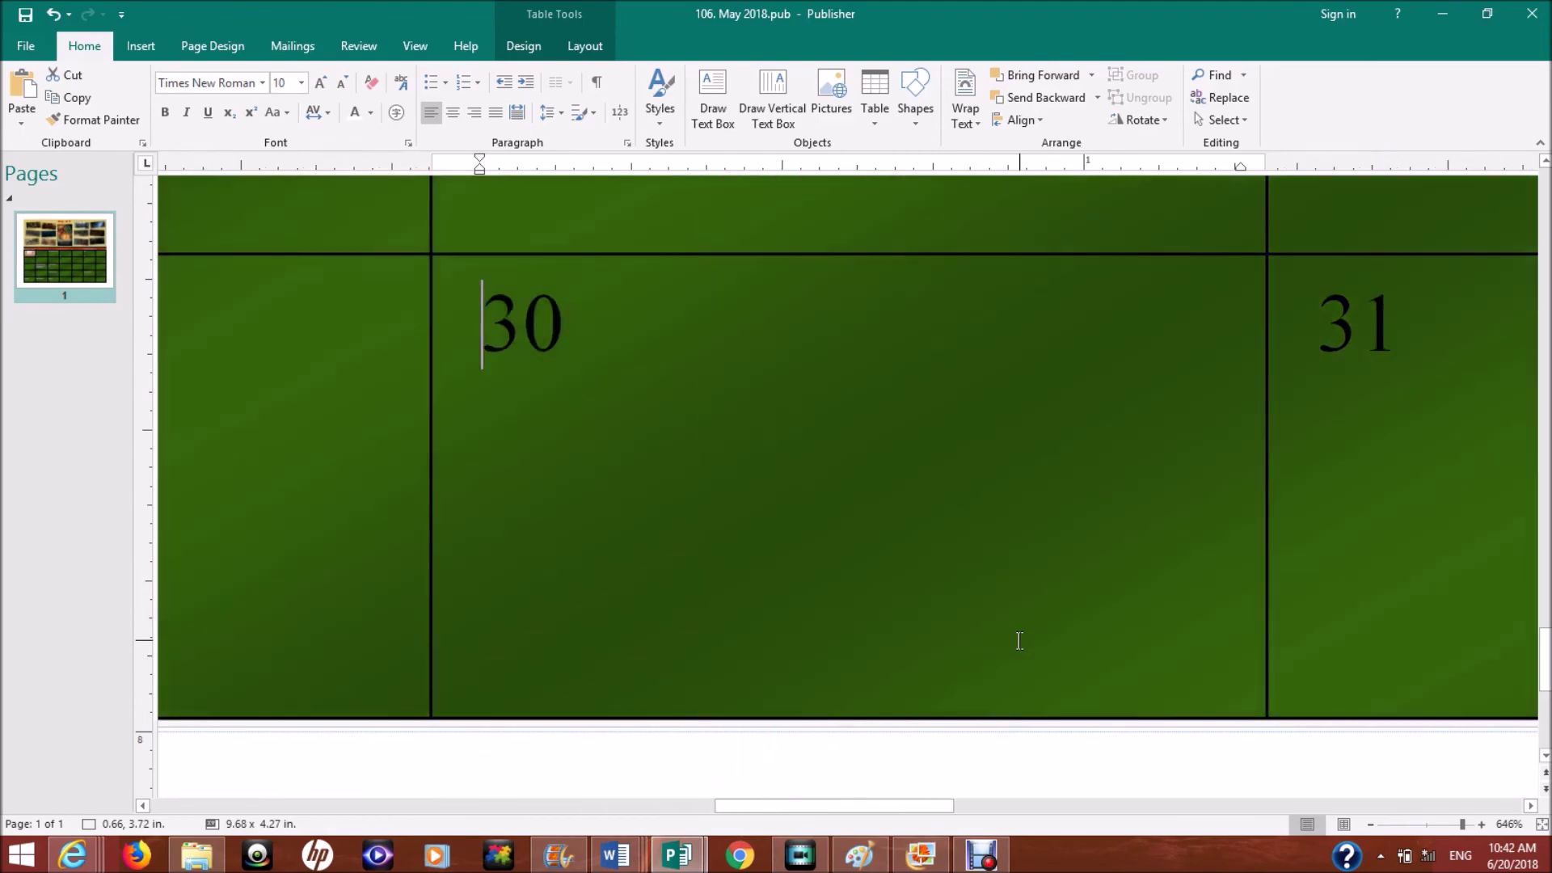
{"action": "key", "text": "Right"}
{"action": "key", "text": "Right"}
{"action": "key", "text": "Right"}
{"action": "key", "text": "Right"}
{"action": "key", "text": "Right"}
{"action": "key", "text": "Right"}
{"action": "key", "text": "Right"}
{"action": "key", "text": "Right"}
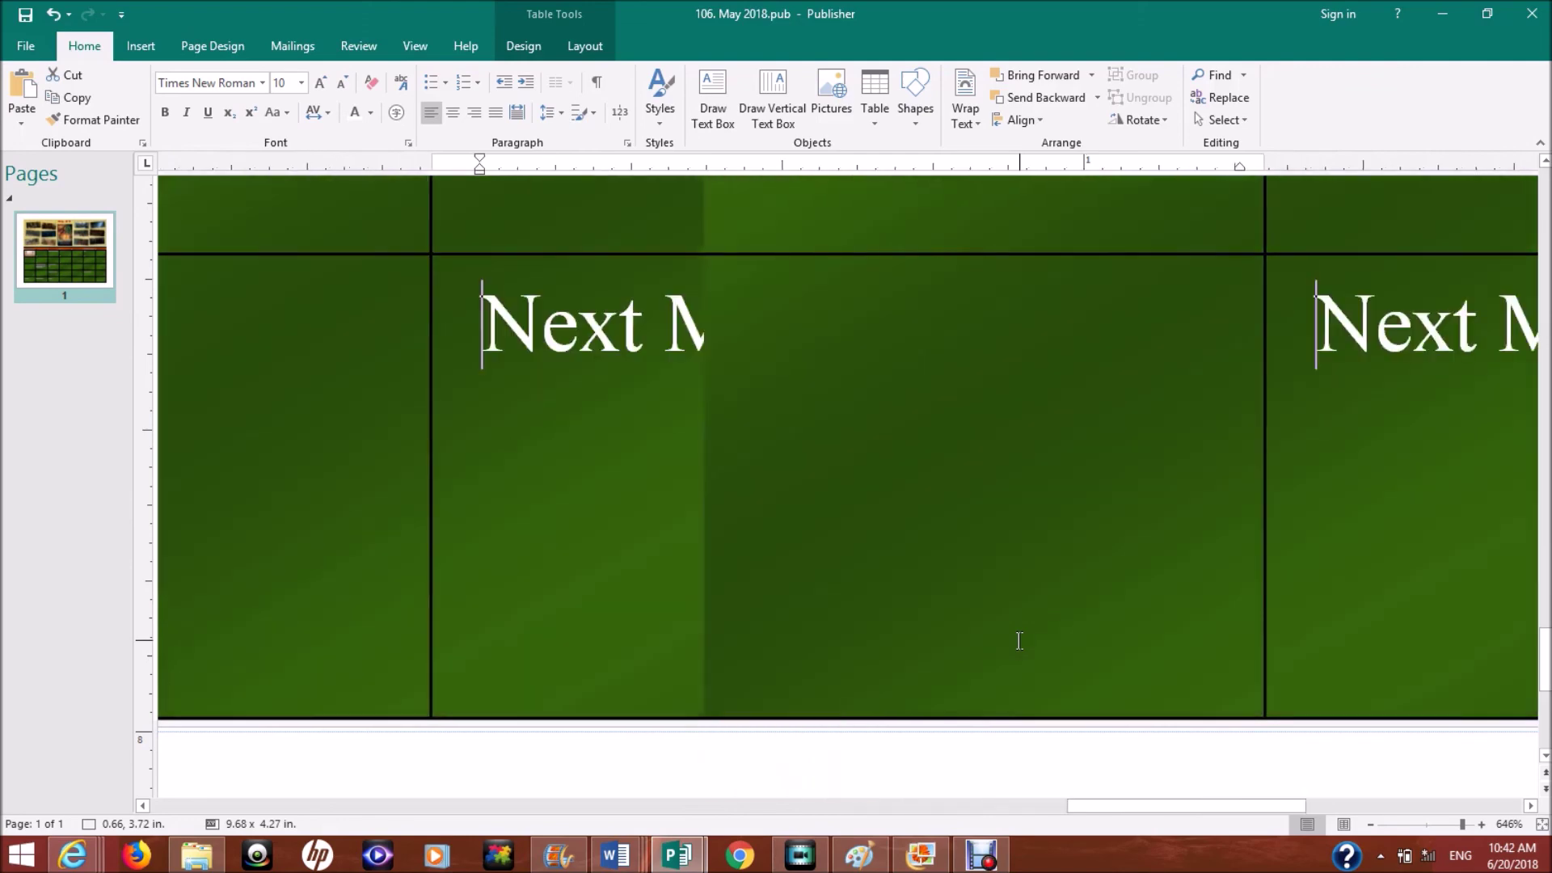
- Delete the calendar table object at the Next Month's Theme cell and fit the whole page in view
{"action": "left_click", "coordinate": [805, 335]}
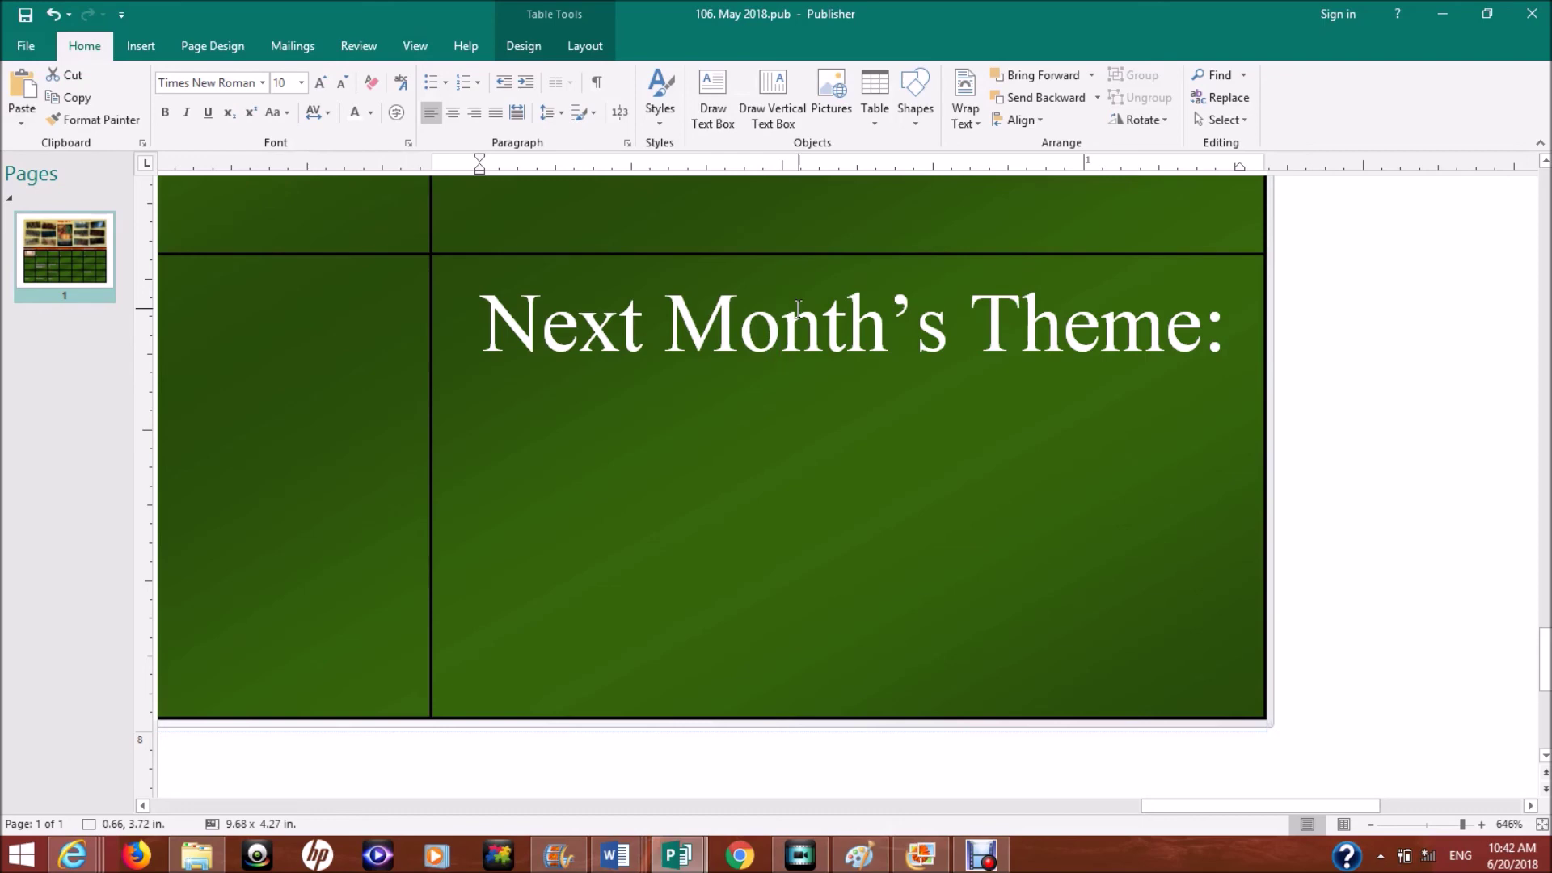
{"action": "left_click", "coordinate": [798, 309]}
{"action": "right_click", "coordinate": [798, 309]}
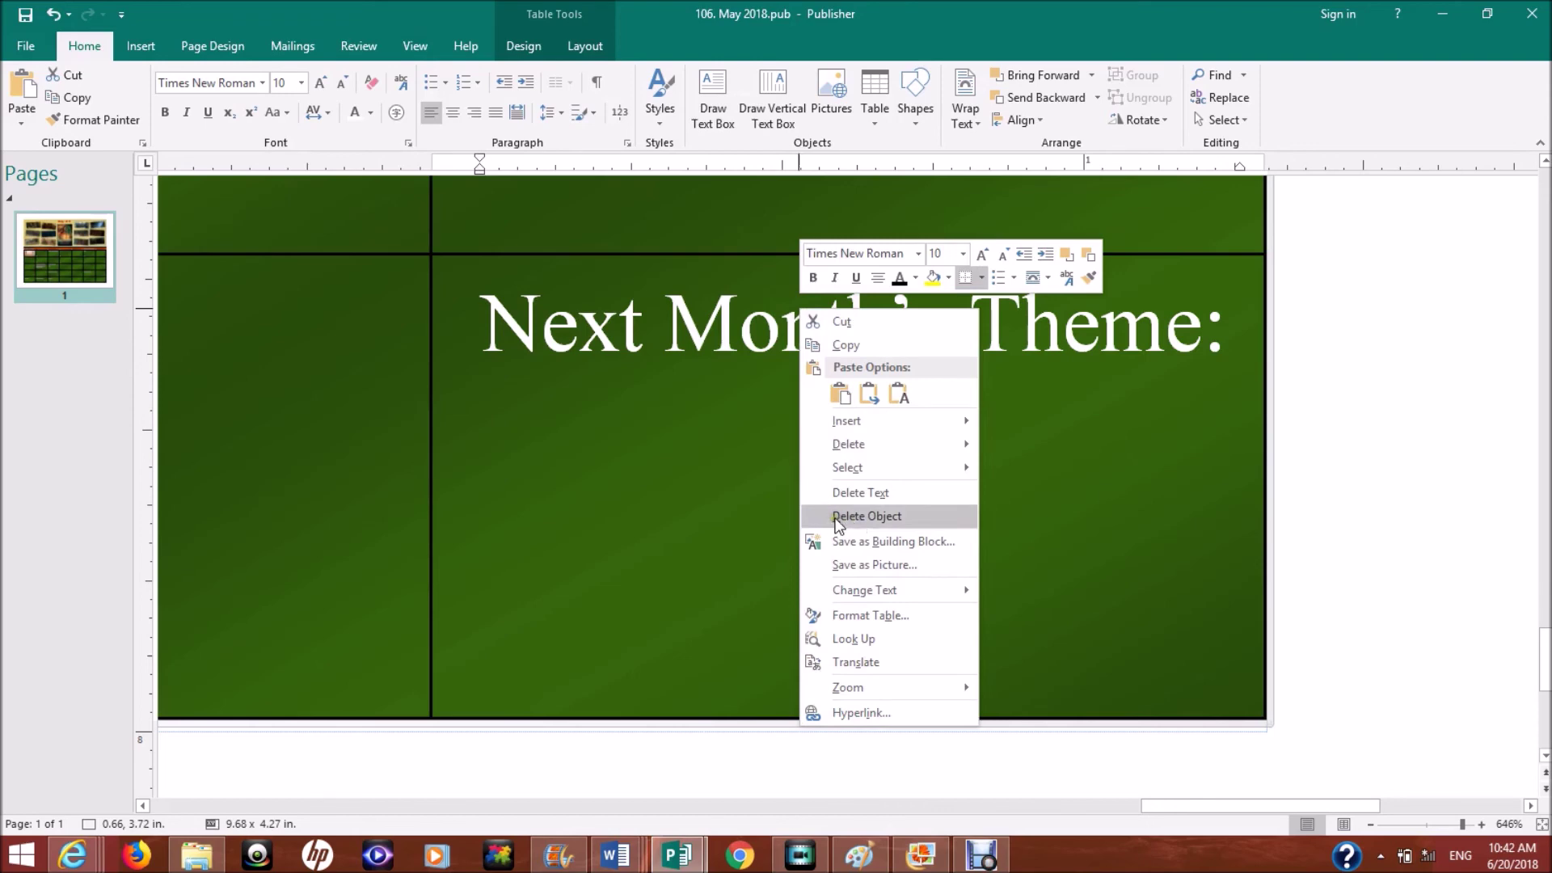
{"action": "left_click", "coordinate": [836, 517]}
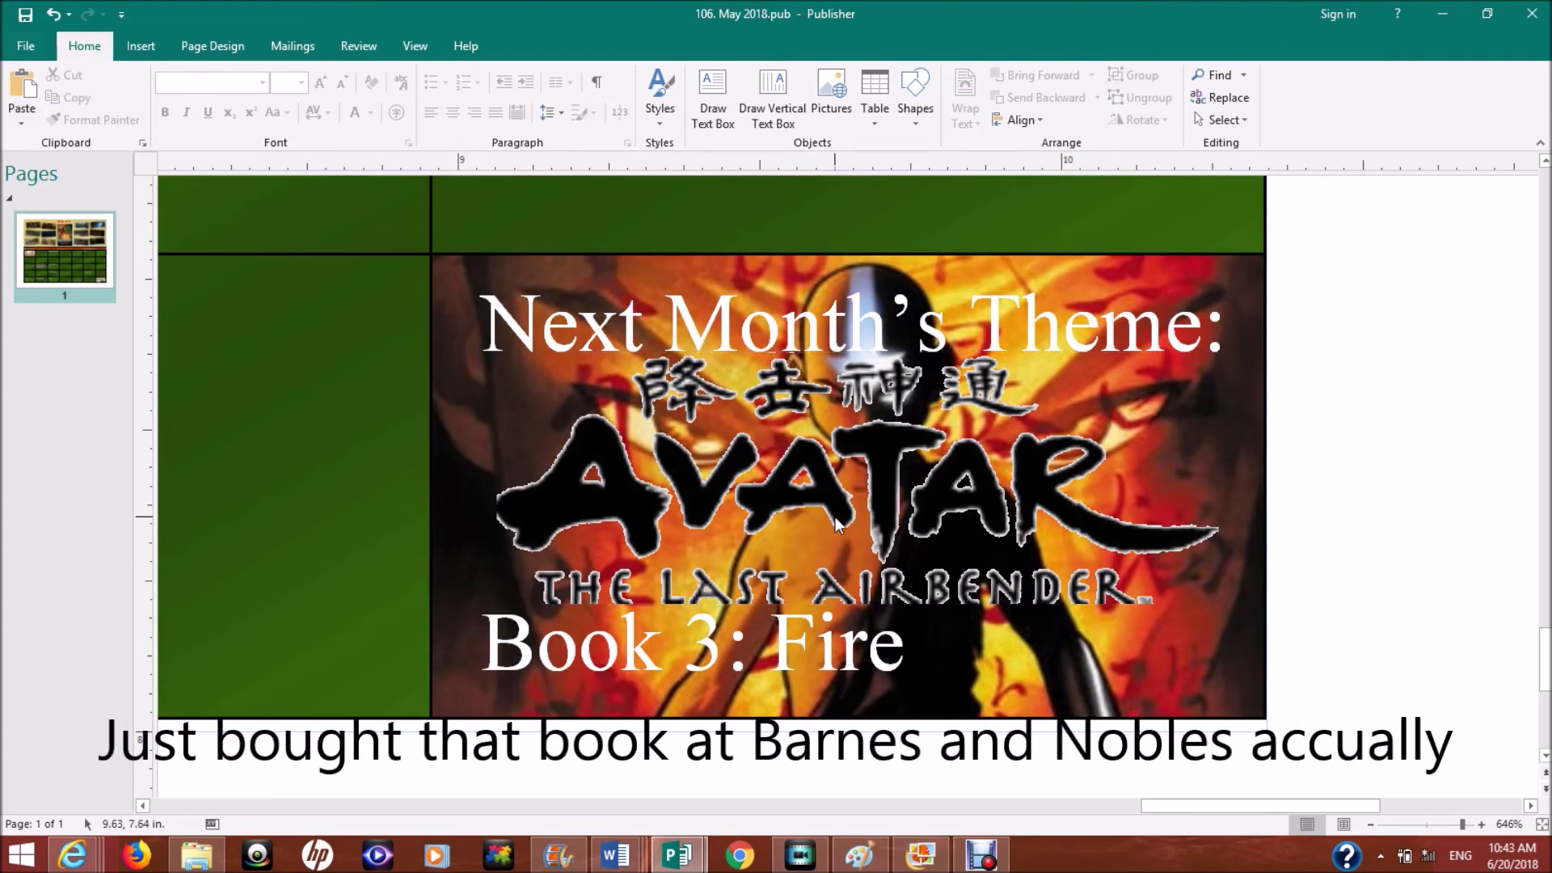
{"action": "left_click", "coordinate": [415, 47]}
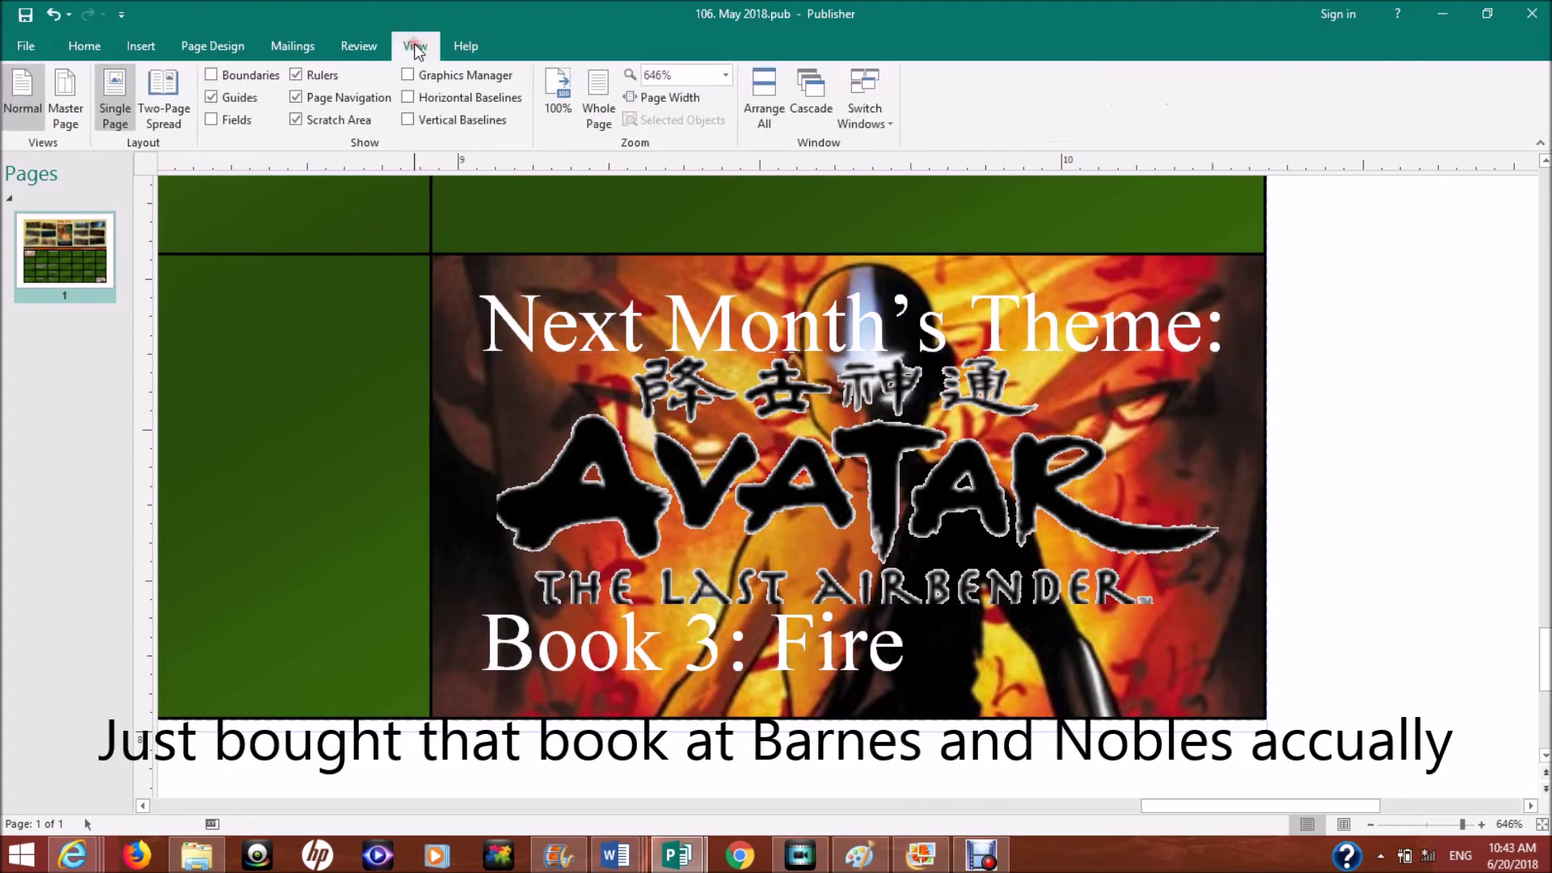
{"action": "left_click", "coordinate": [602, 105]}
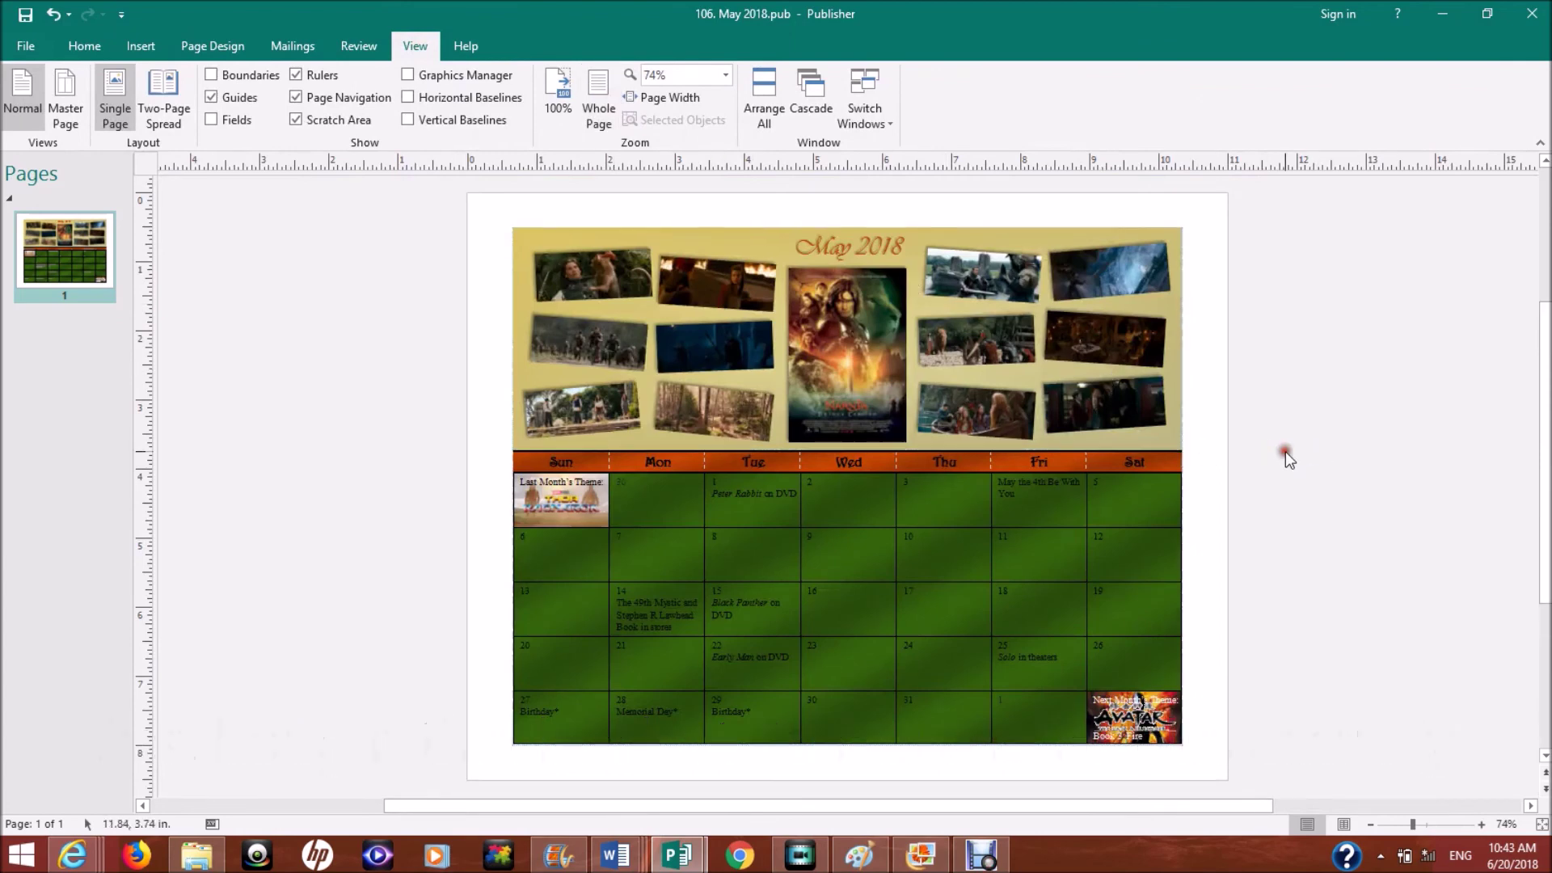